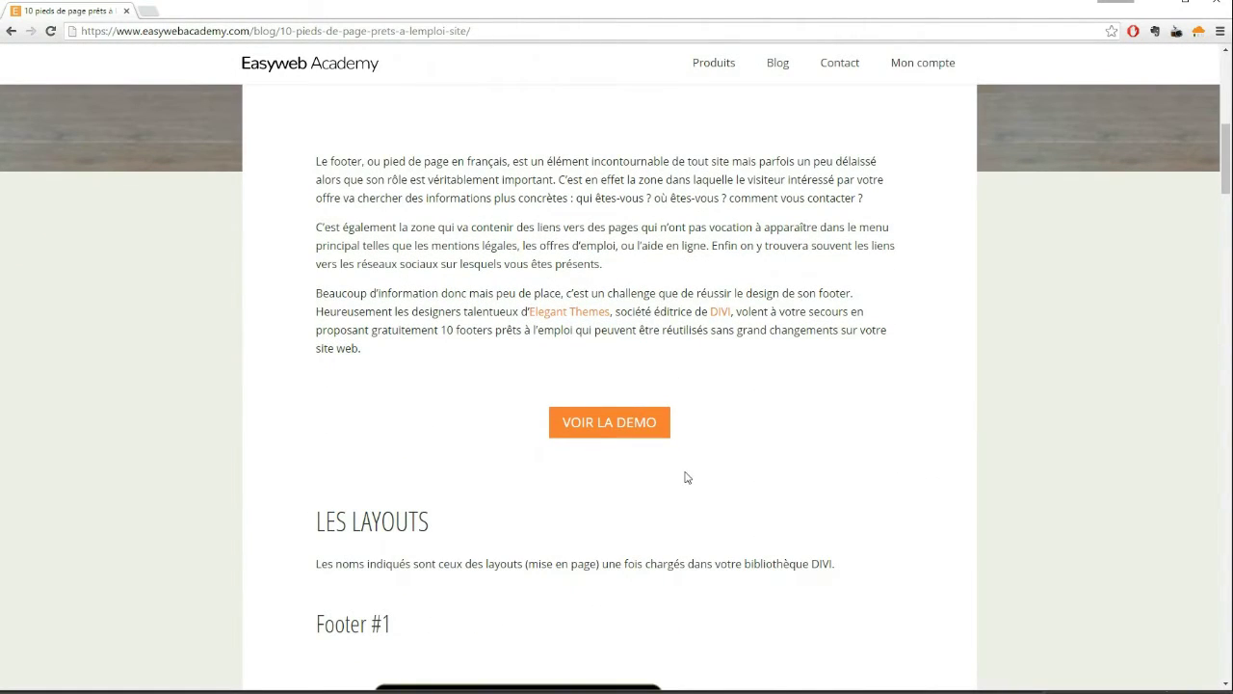
- Open the article's VOIR LA DEMO link in a new tab and switch to that demo page
right_click(599, 428)
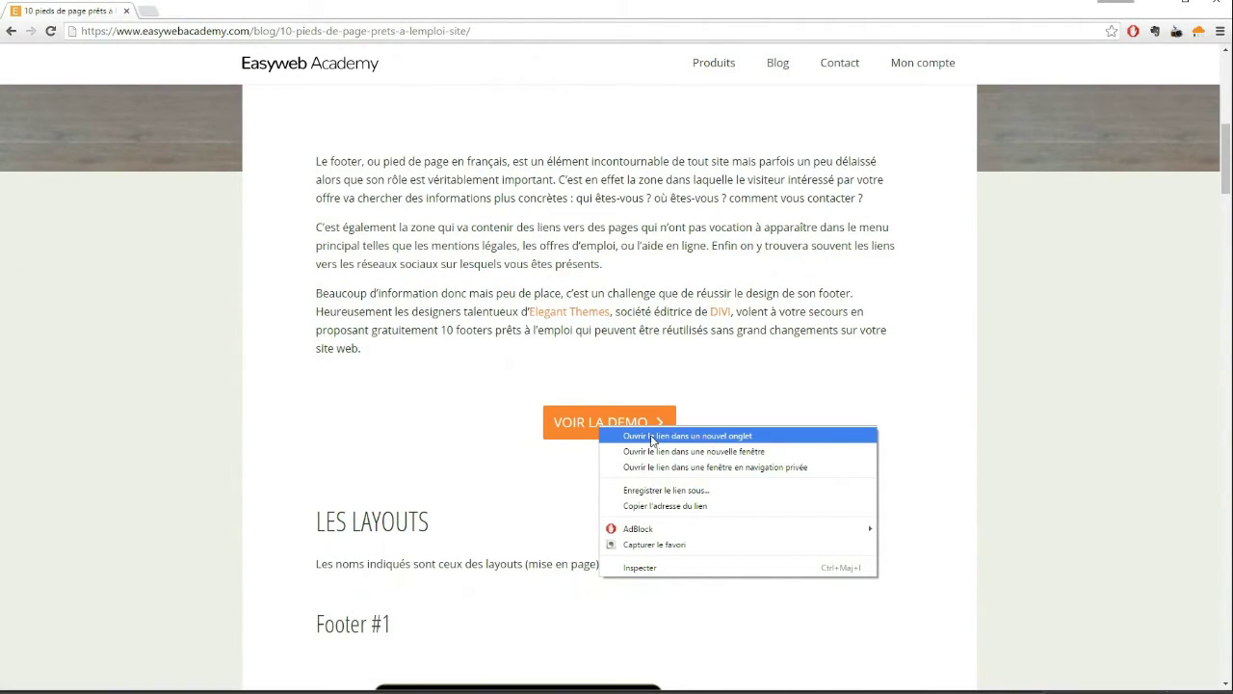
left_click(648, 436)
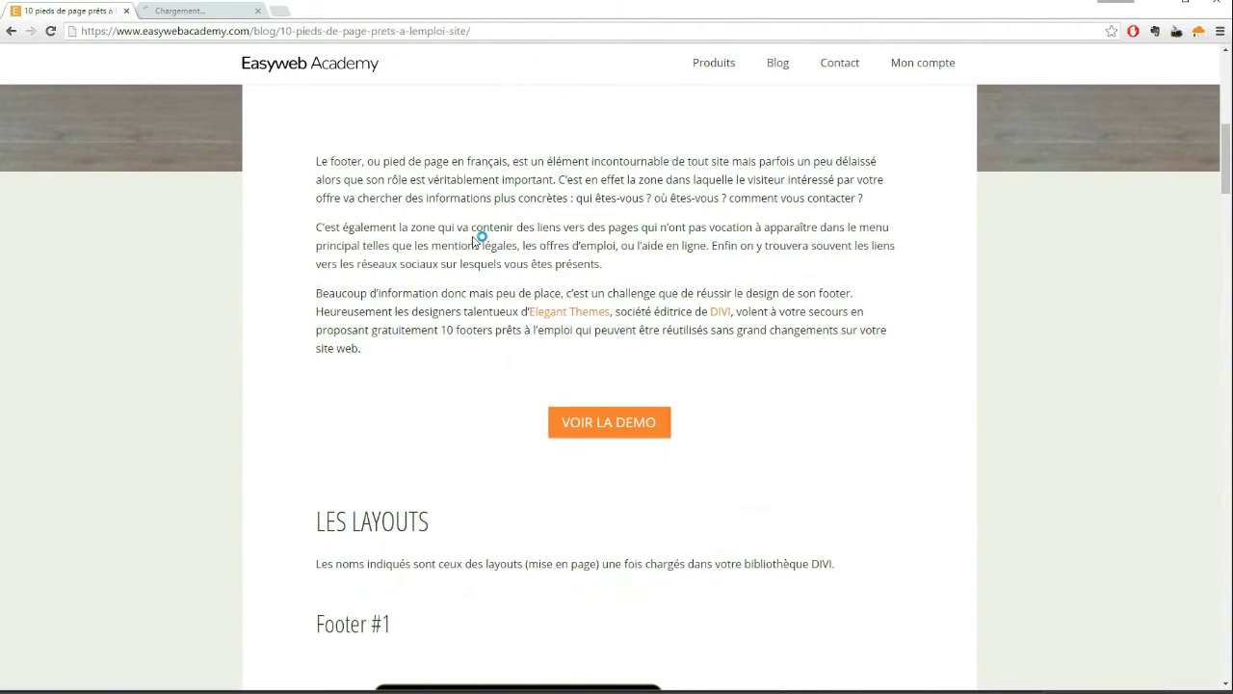
left_click(201, 13)
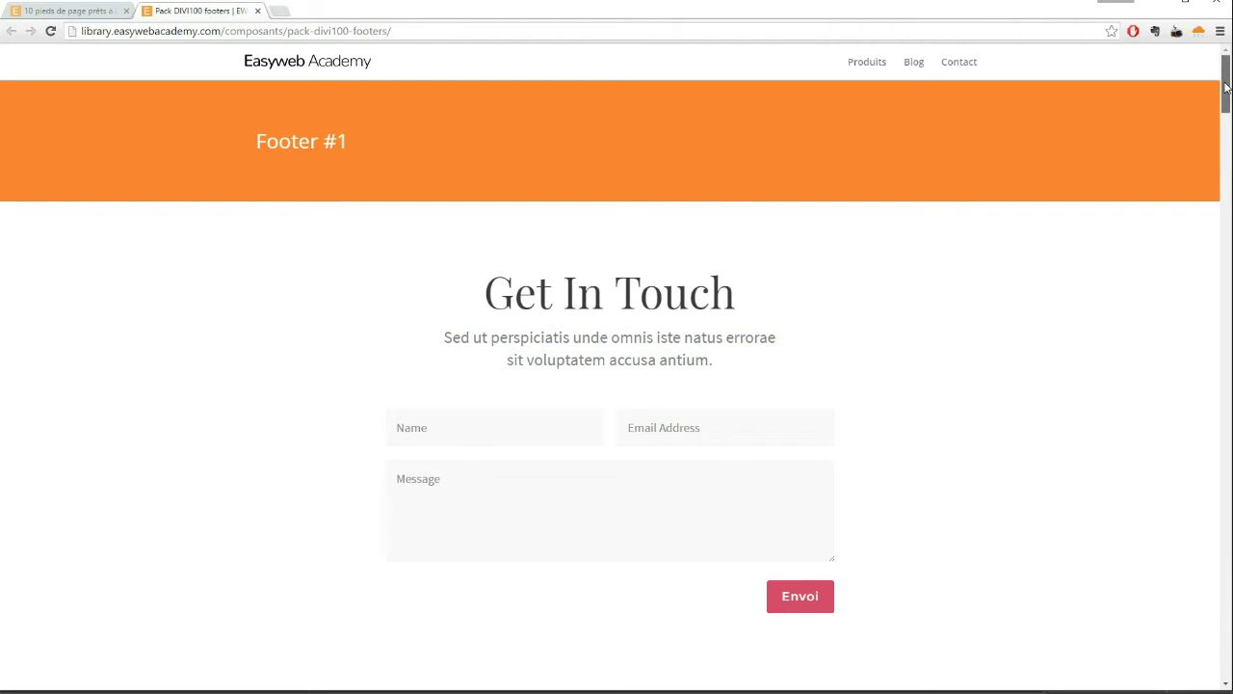
left_click_drag(1226, 86, 1226, 87)
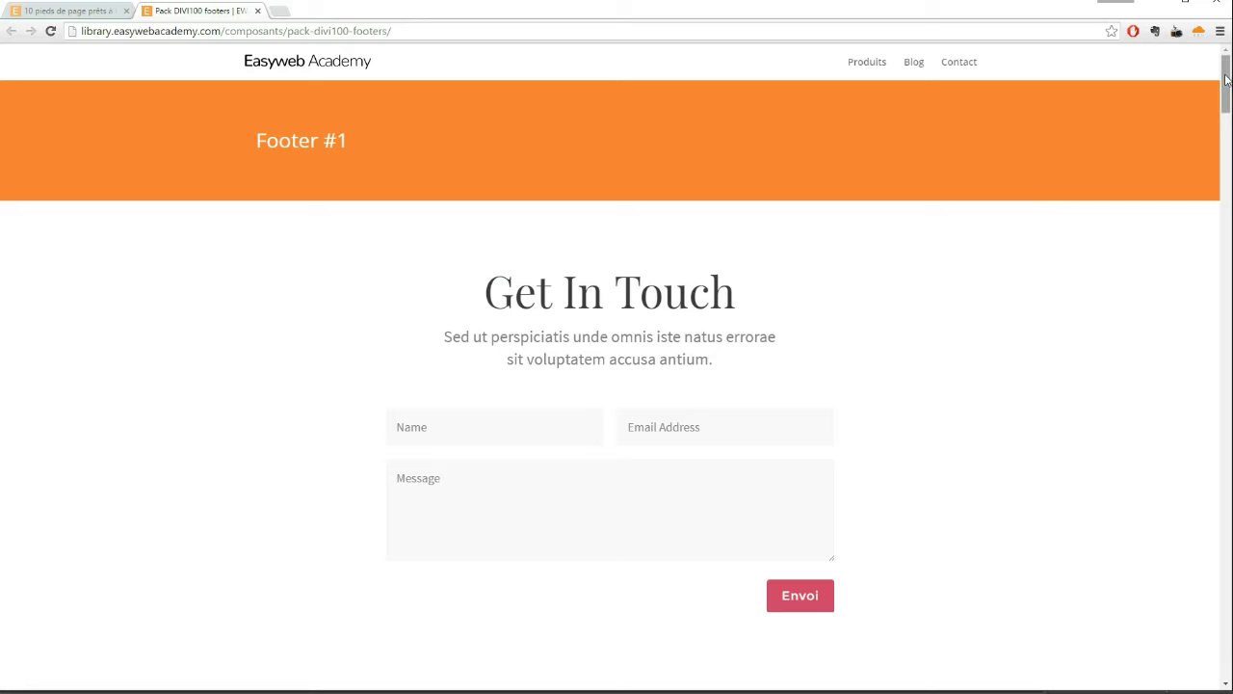
- Examine the demo footers from Footer #1 to Footer #5, including Footer #2's contact details and Footer #5's movable map
left_click_drag(1226, 89, 1214, 170)
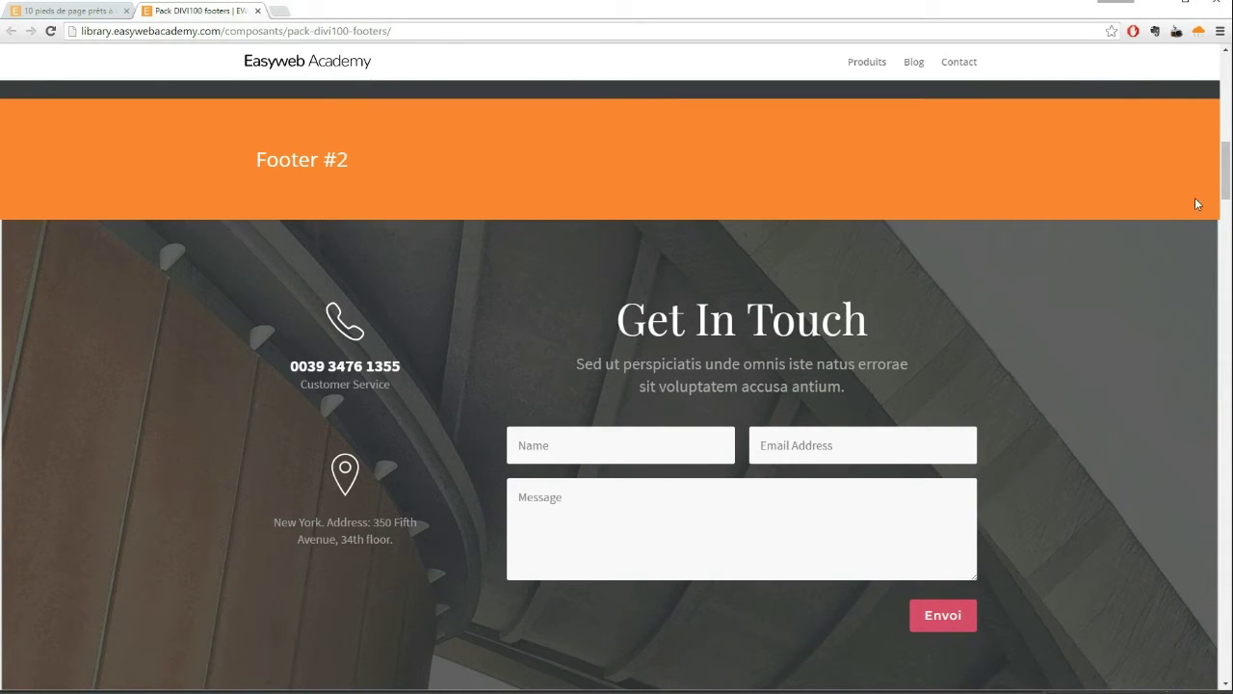
left_click_drag(1226, 166, 1227, 171)
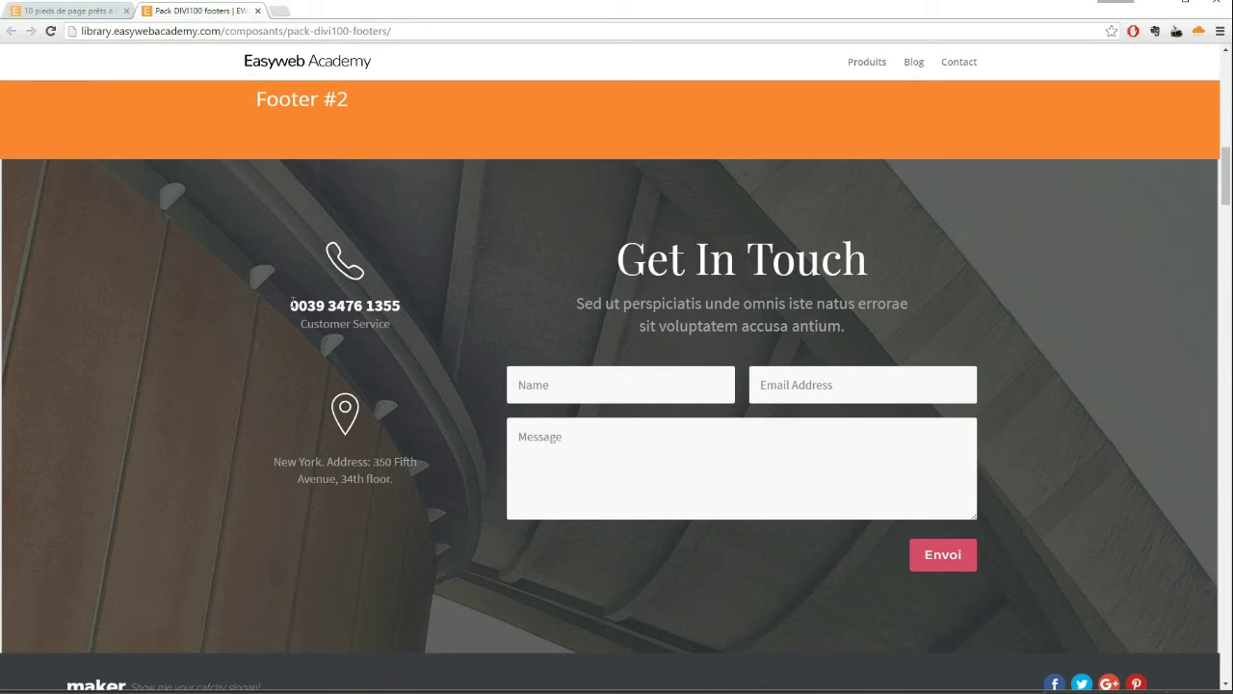
left_click_drag(290, 304, 435, 311)
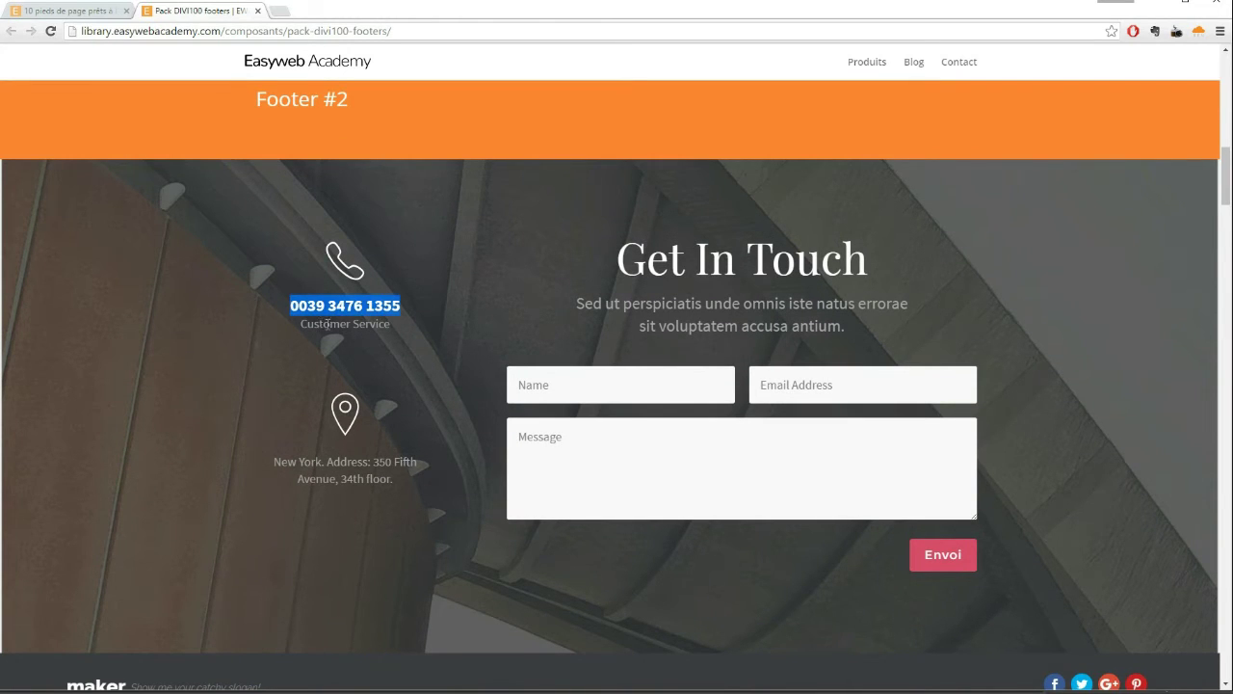
left_click(302, 314)
scroll(416, 350, "down", 3)
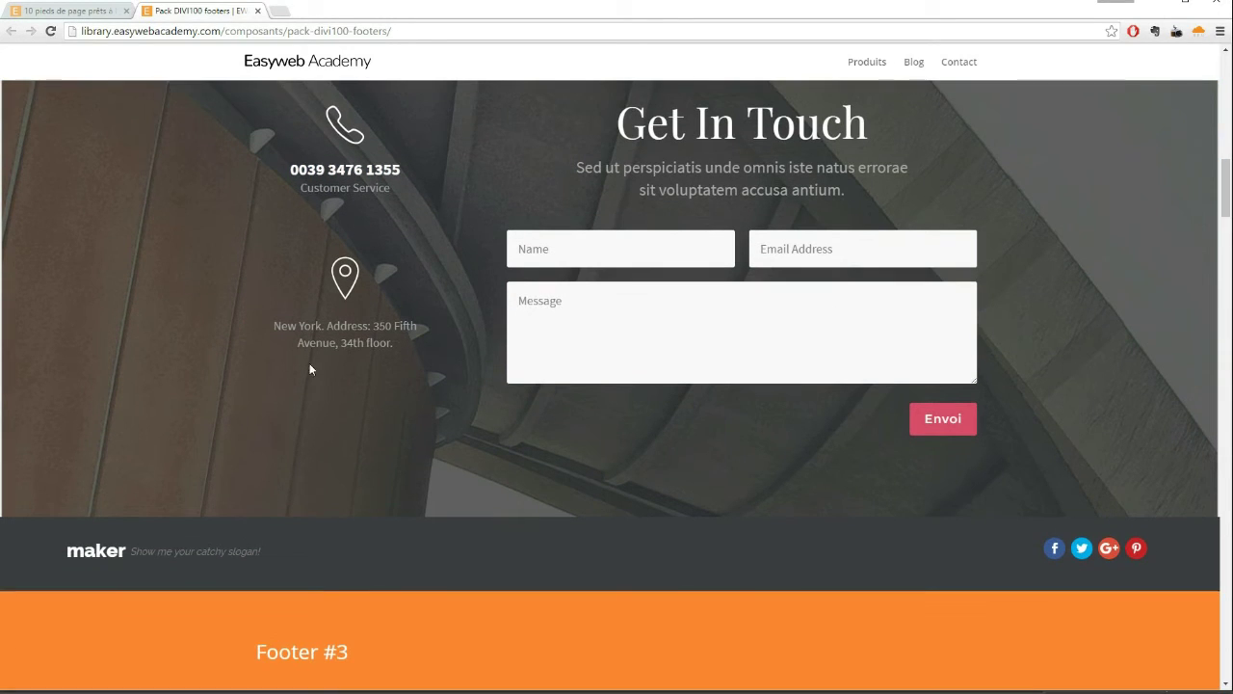
left_click_drag(281, 319, 424, 362)
left_click_drag(1226, 175, 1208, 356)
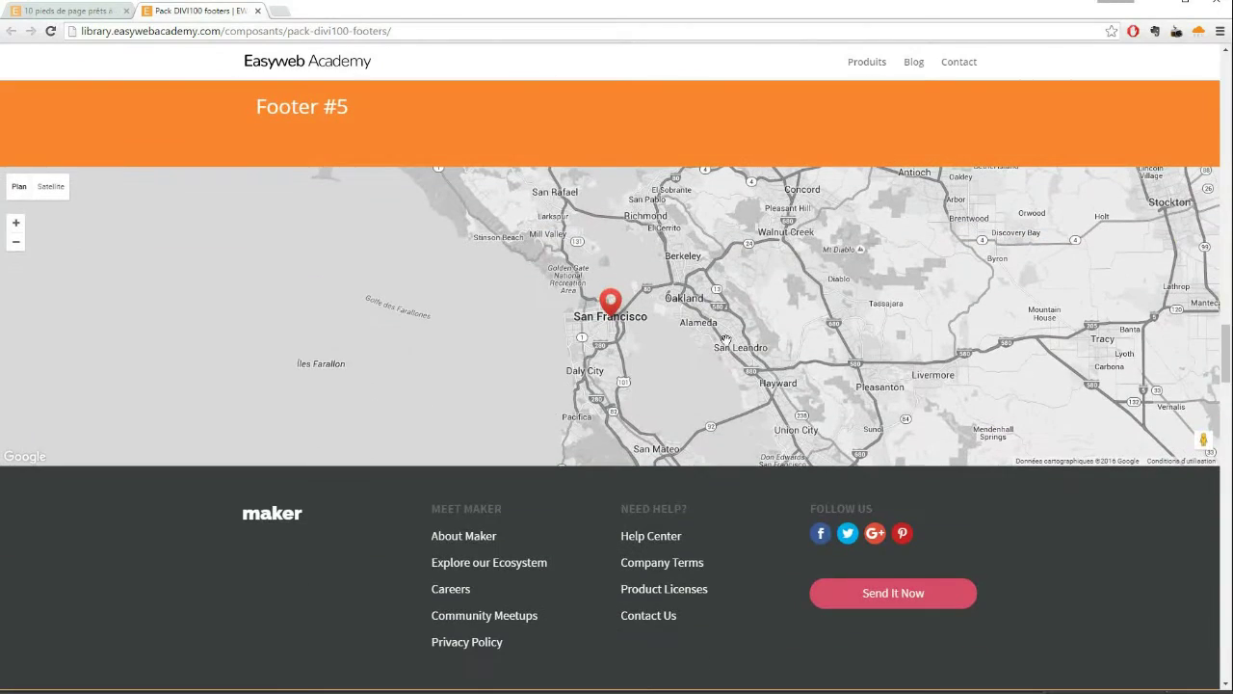
left_click_drag(437, 344, 429, 380)
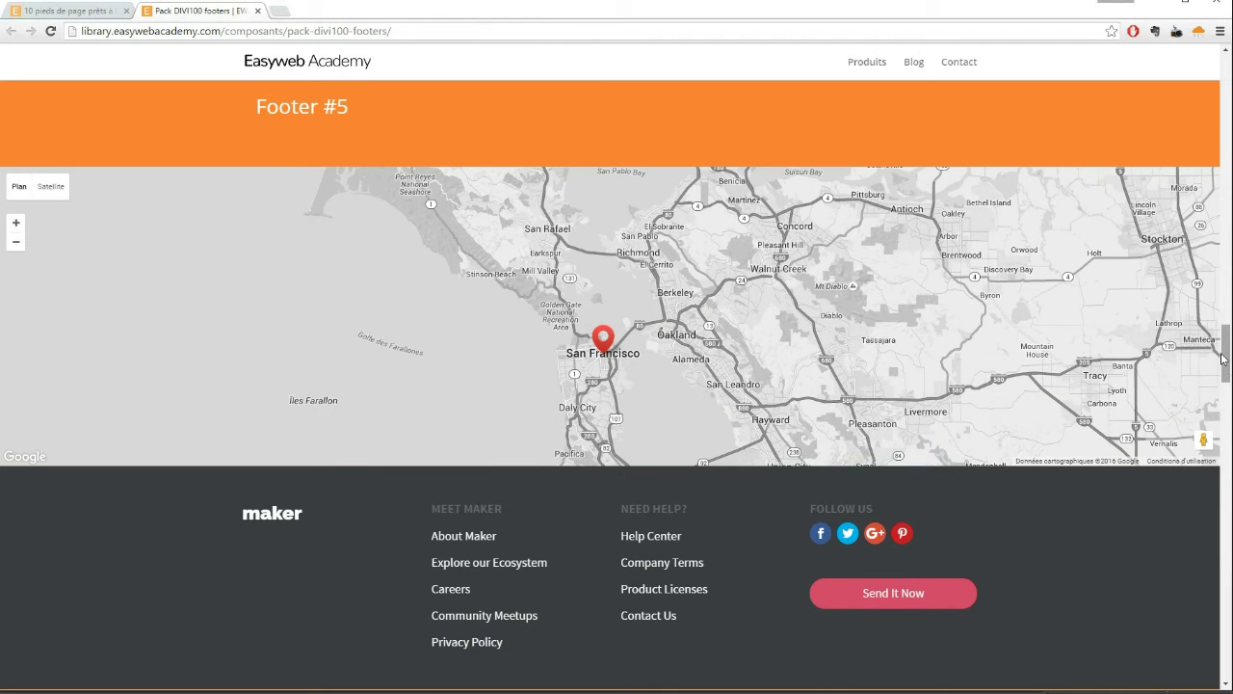
- Examine Footer #3's company text, links and social icons, and compare it with the layouts of Footer #1 and Footer #2
left_click_drag(1227, 364, 1222, 279)
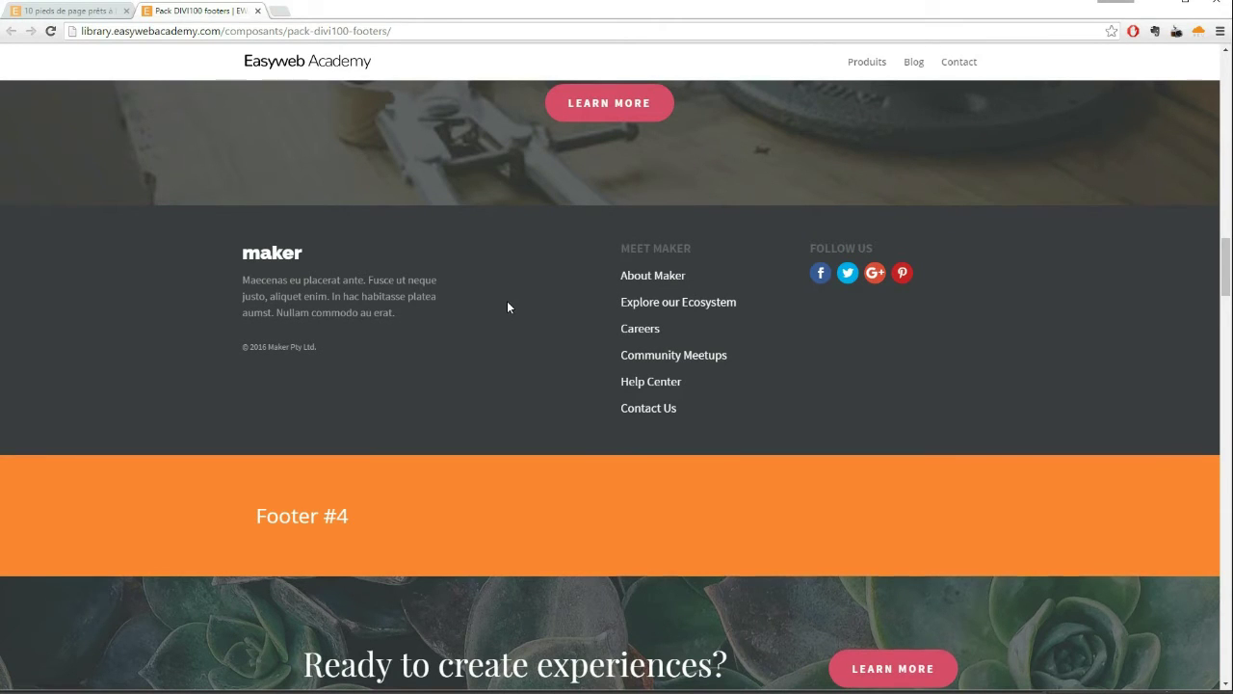
scroll(507, 306, "up", 1)
left_click_drag(244, 343, 435, 402)
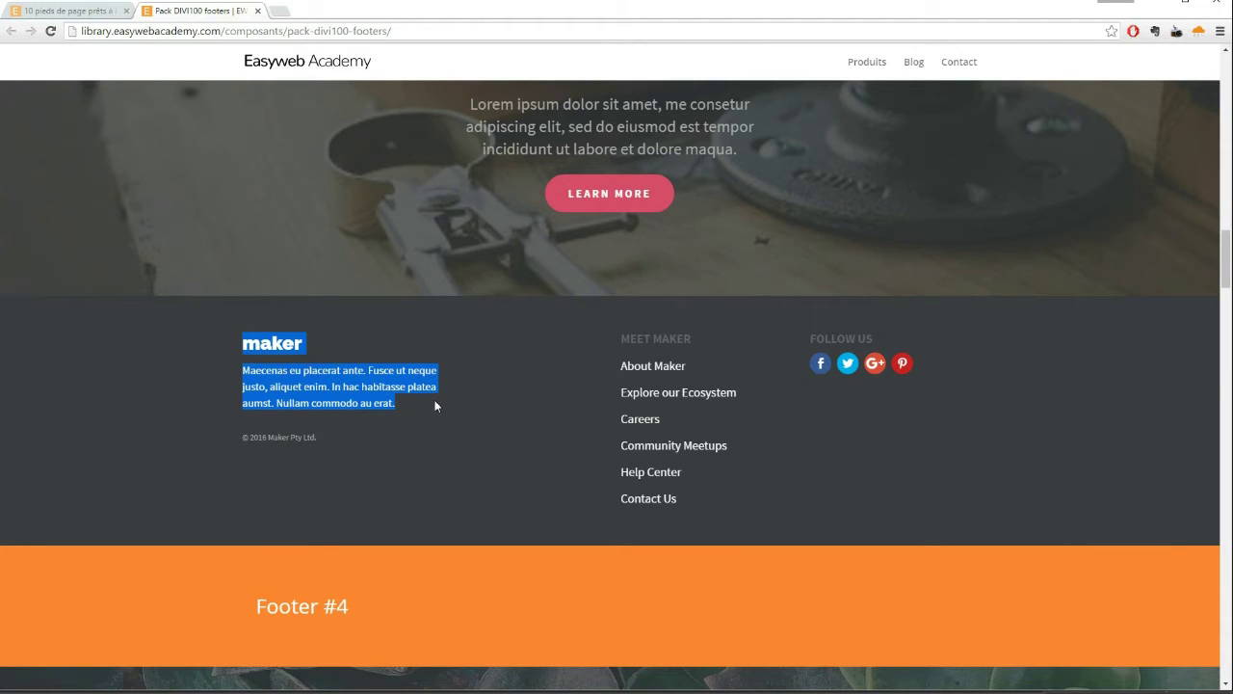
left_click(274, 374)
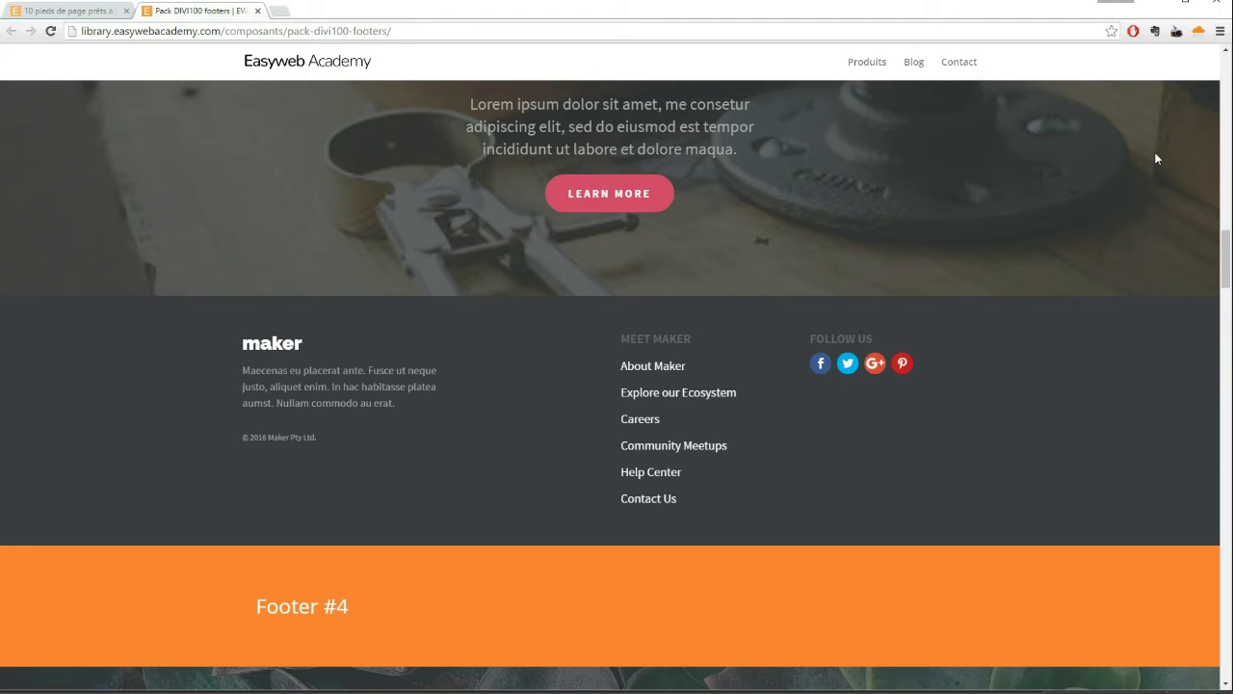
left_click_drag(1225, 258, 1228, 99)
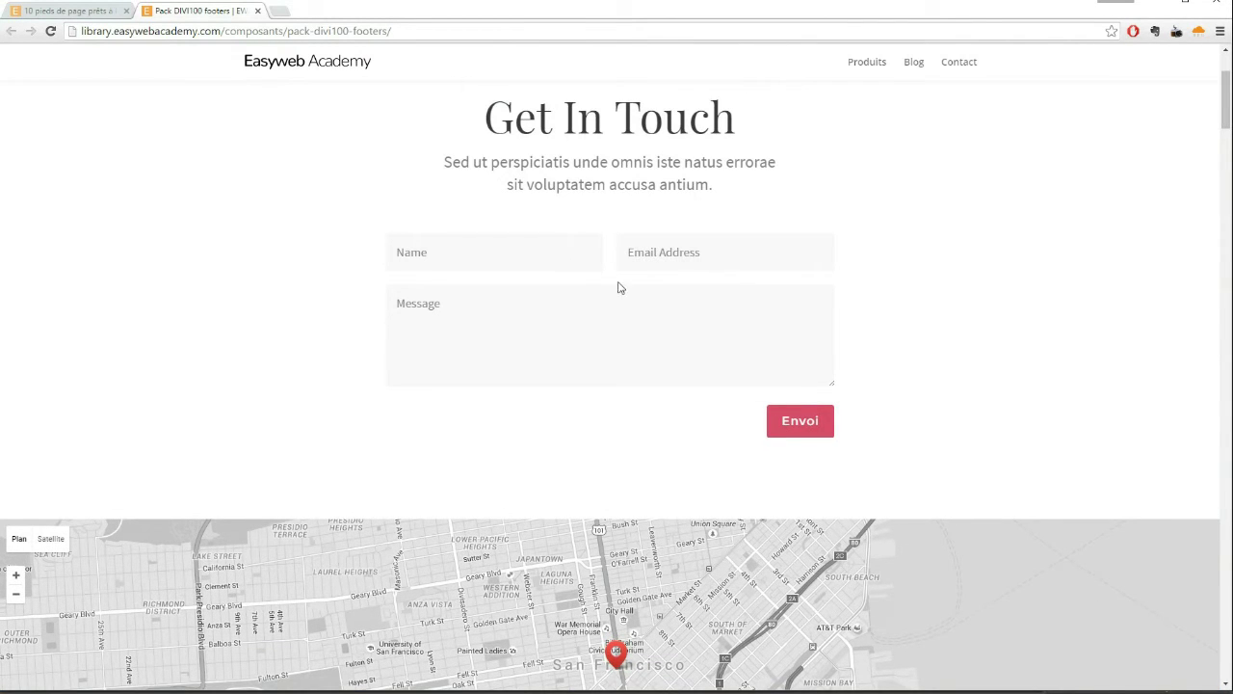
scroll(874, 253, "down", 10)
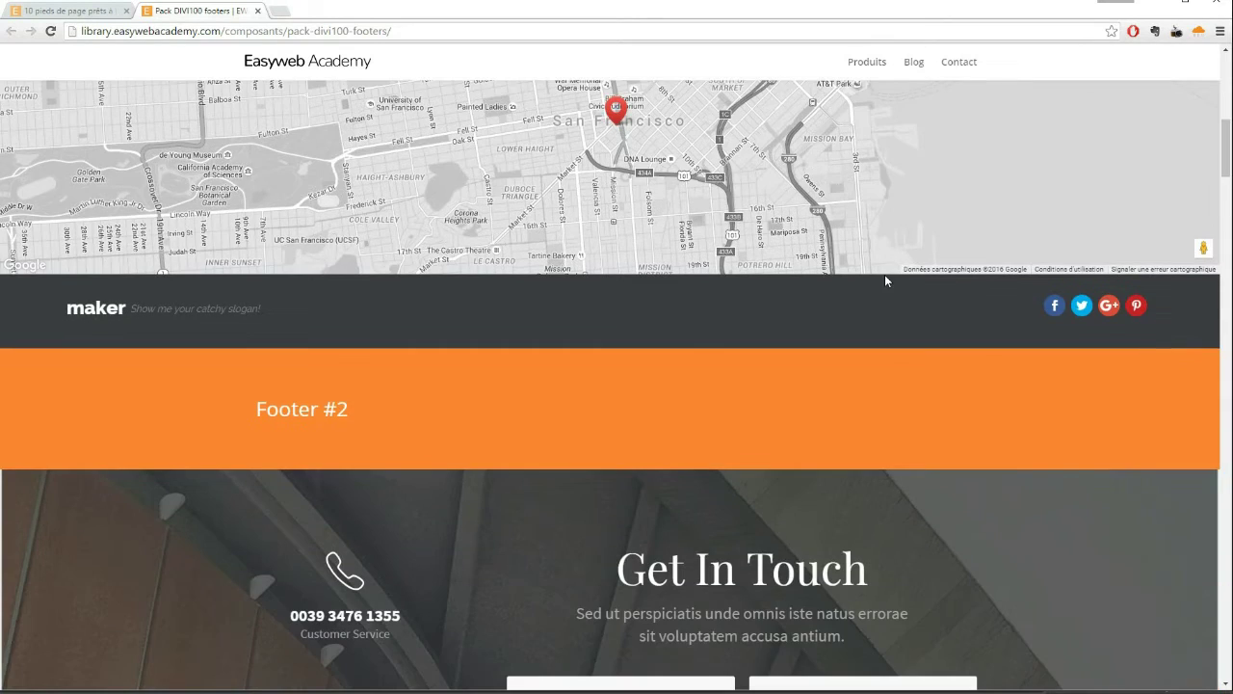
scroll(846, 287, "down", 8)
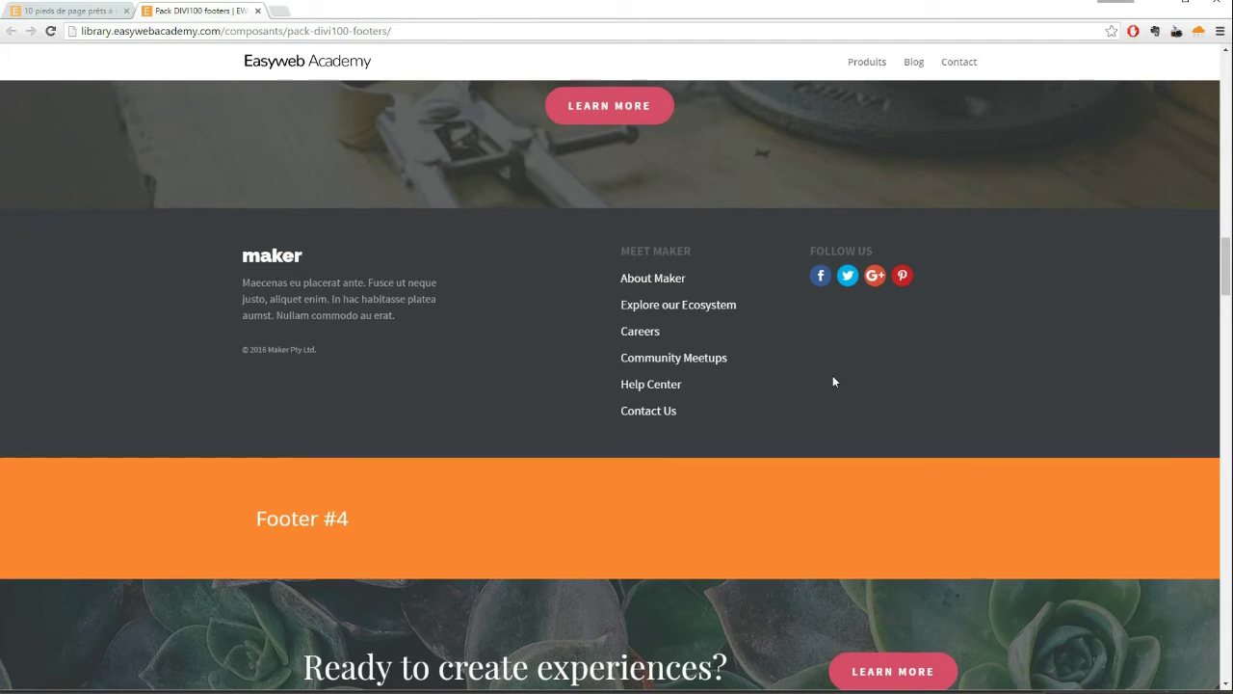
scroll(832, 375, "down", 2)
scroll(765, 278, "up", 2)
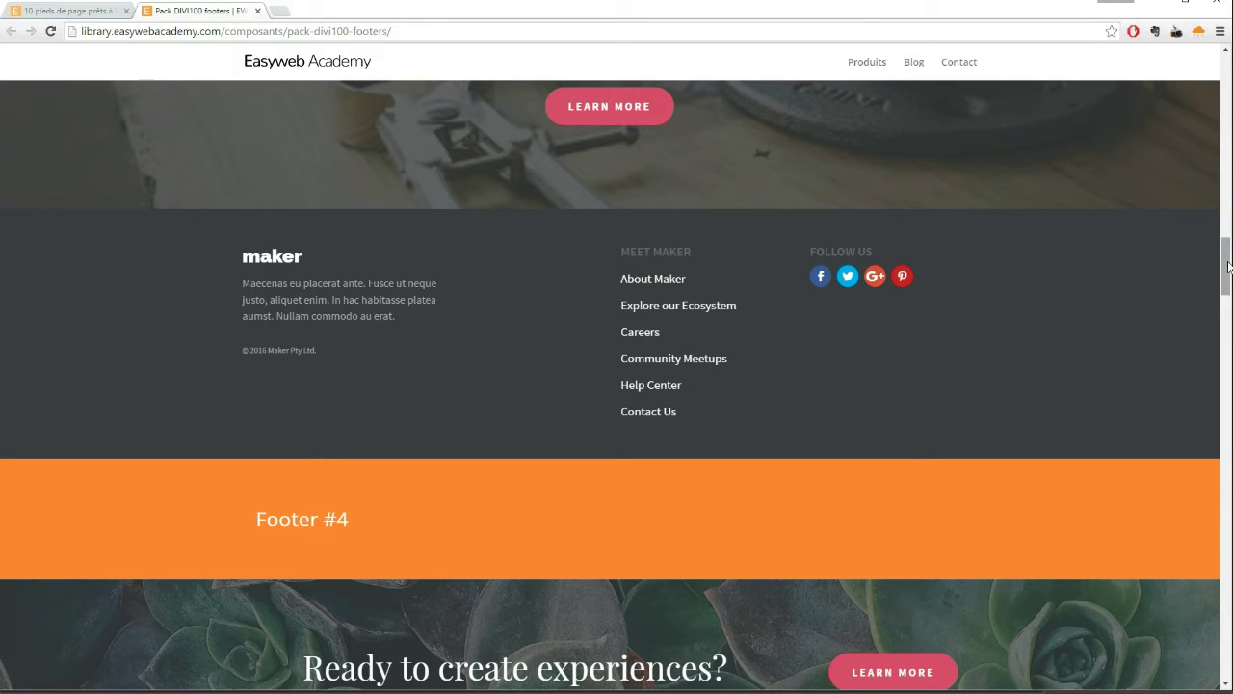
- Examine Footer #6's social icon row and photo gallery, Footer #7's link columns and map, and Footer #8's contact form
left_click_drag(1227, 240, 1228, 395)
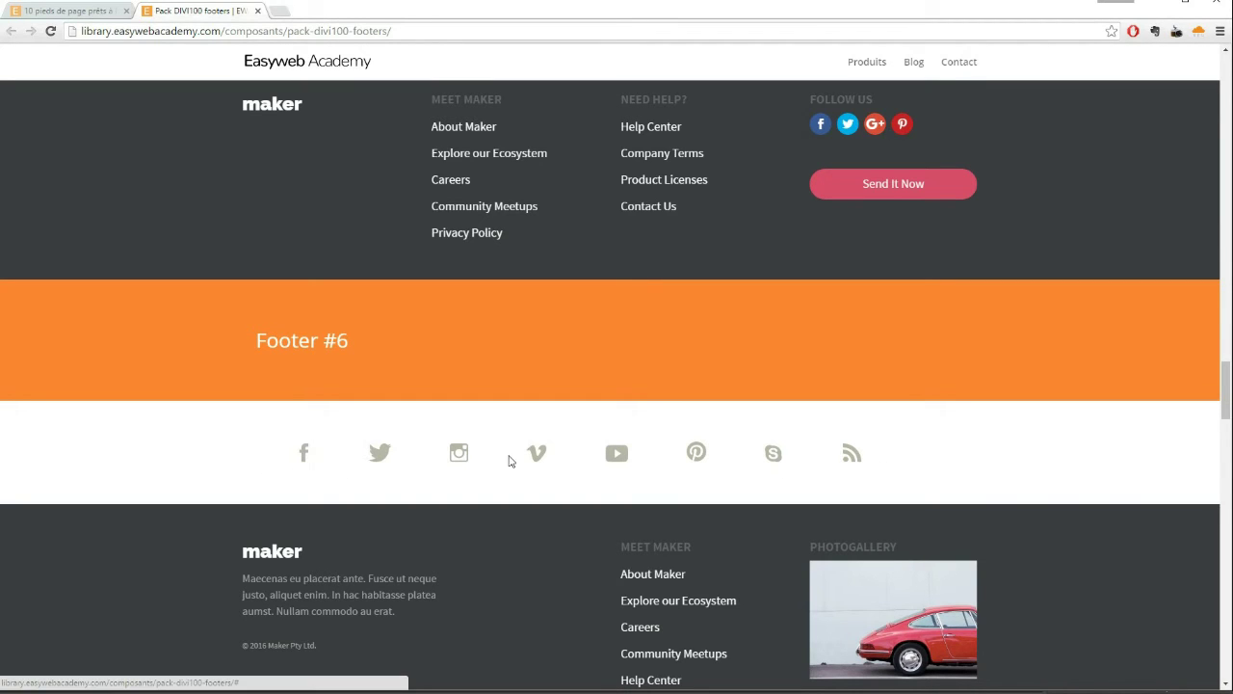
scroll(650, 372, "down", 1)
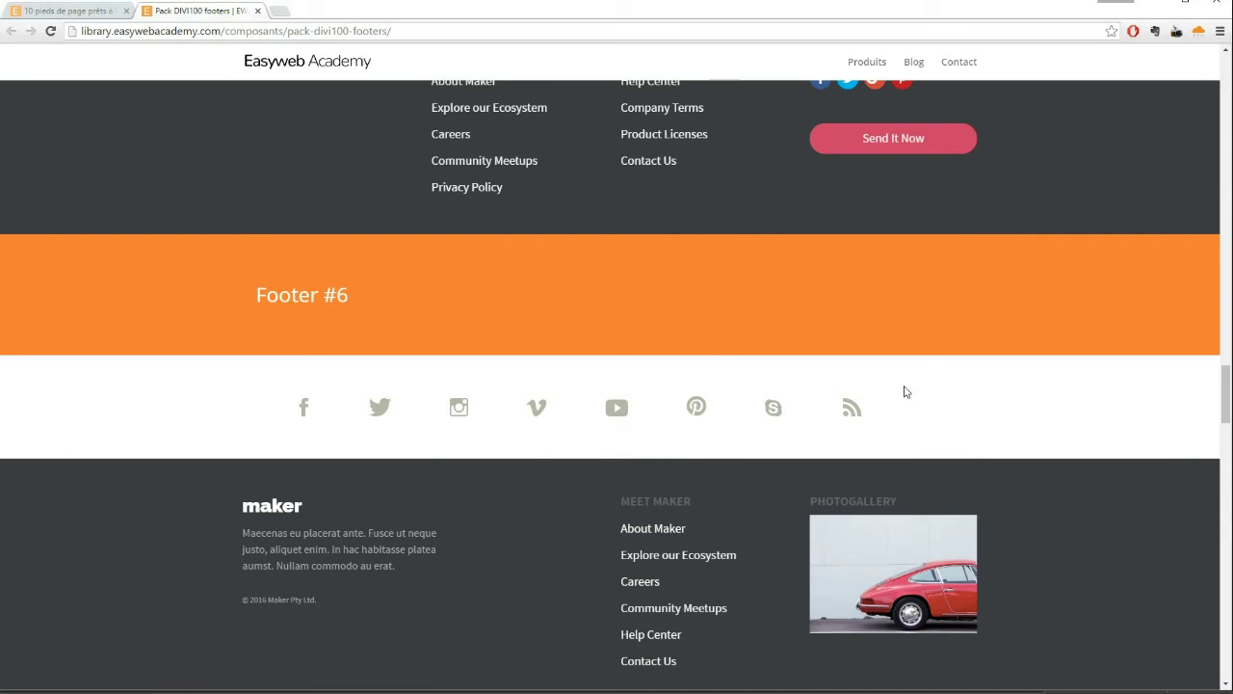
scroll(865, 291, "up", 1)
scroll(865, 291, "up", 2)
scroll(825, 344, "down", 1)
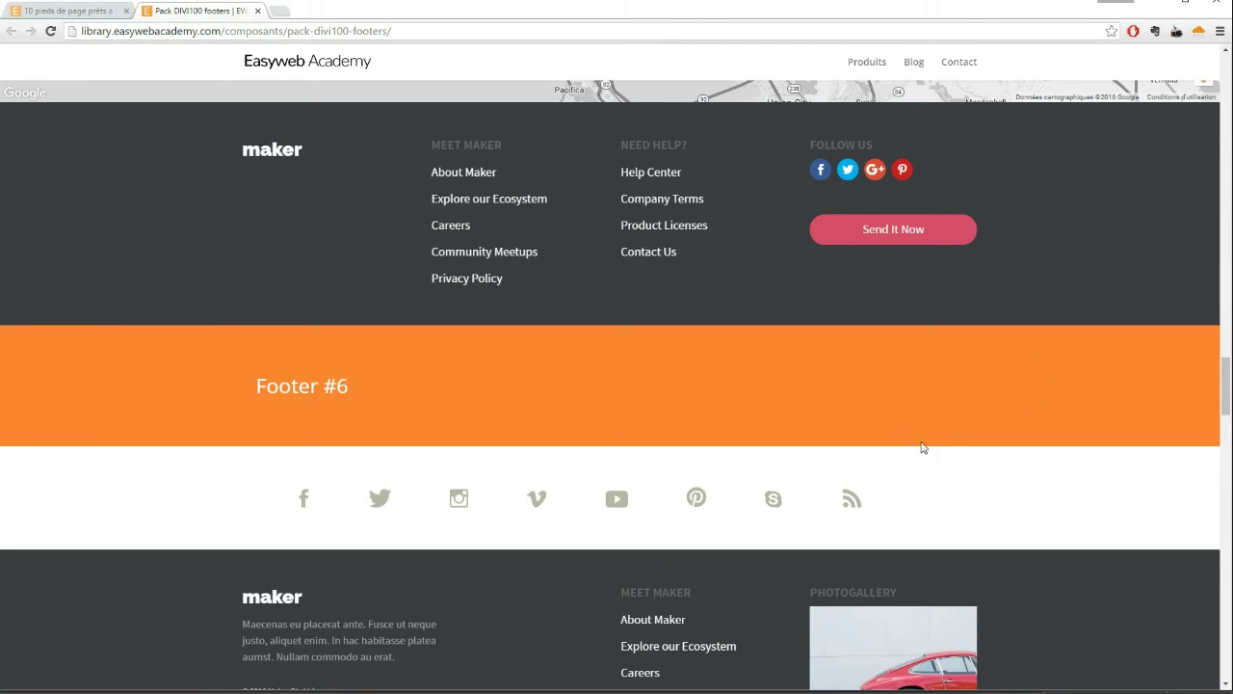
scroll(922, 424, "down", 2)
scroll(948, 352, "down", 6)
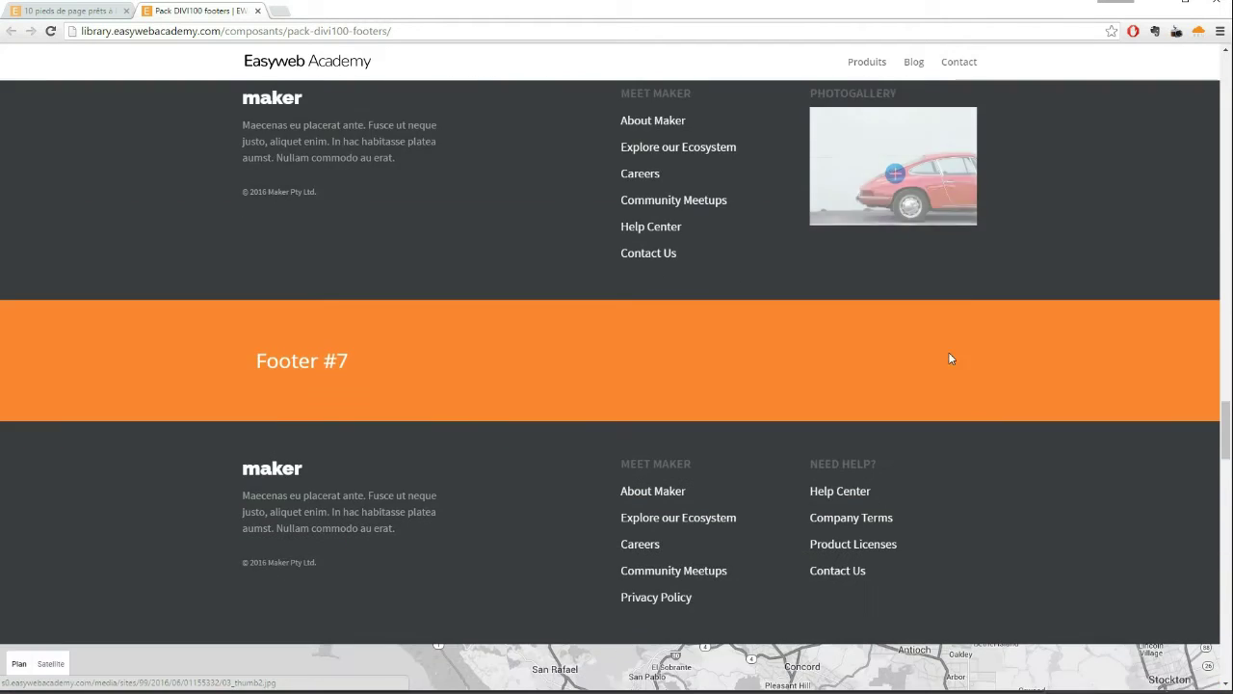
scroll(954, 369, "down", 2)
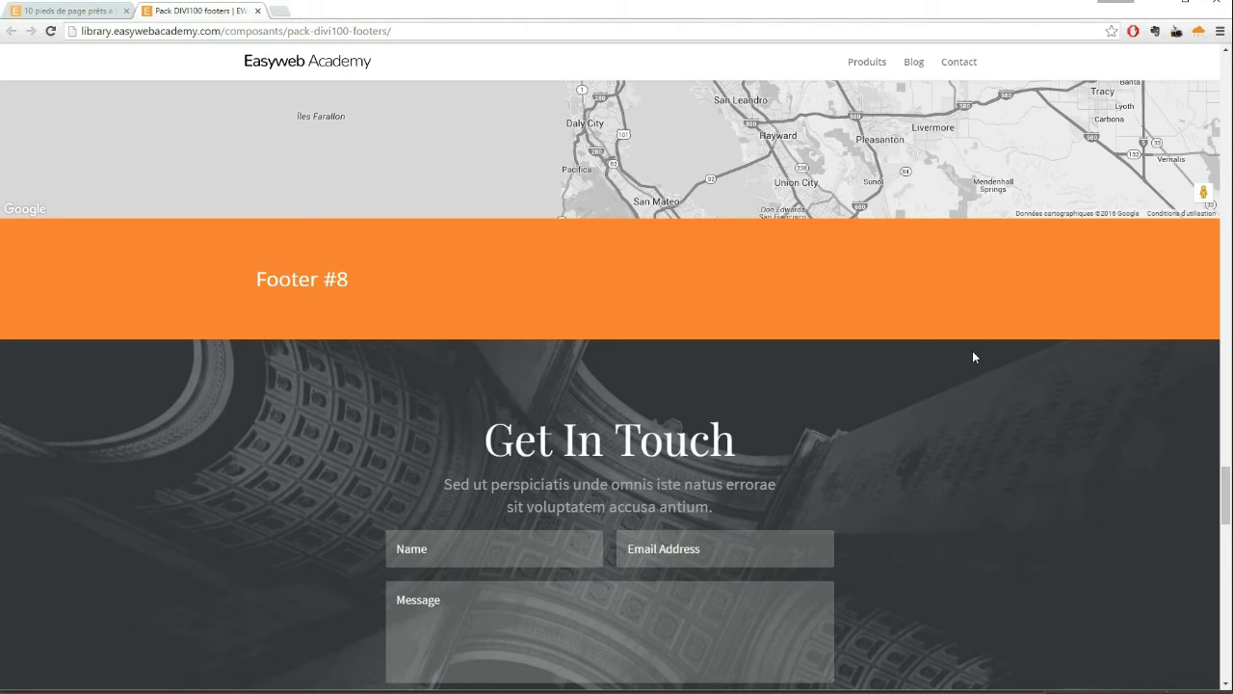
scroll(972, 357, "down", 1)
scroll(908, 315, "down", 1)
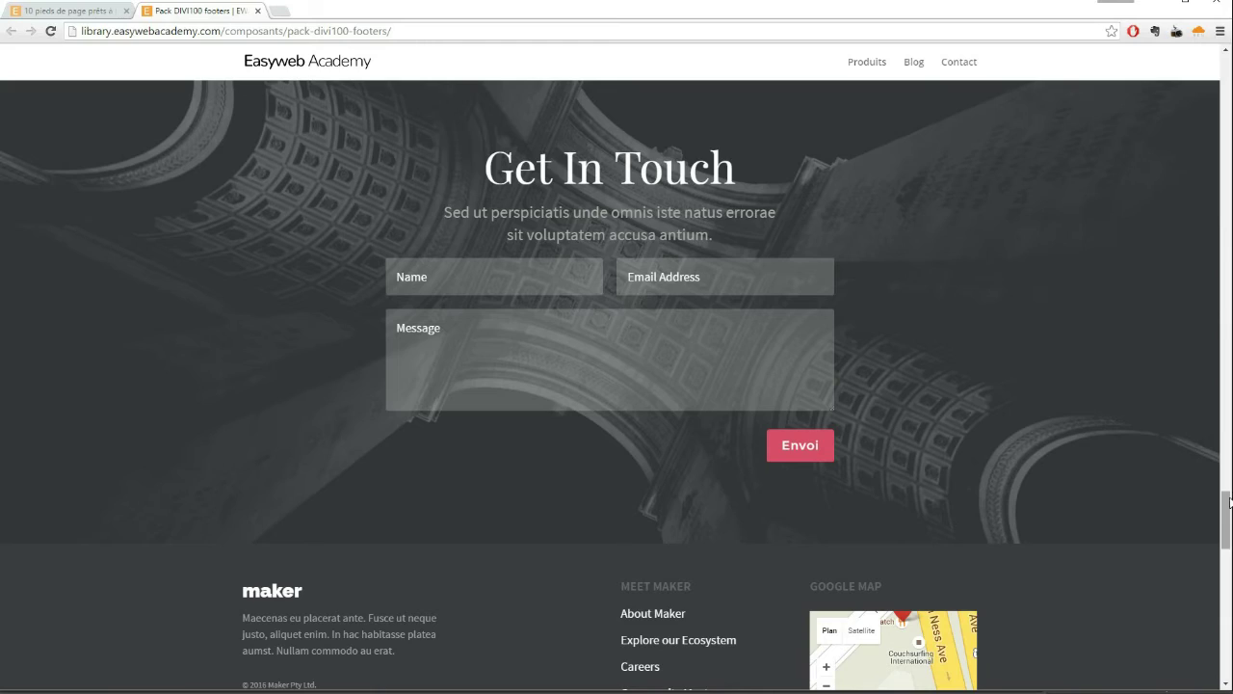
- Review the layouts of Footer #5 and Footer #2 again, followed by the call-to-action sections of Footer #3 and Footer #4
left_click_drag(1230, 495, 1214, 377)
scroll(936, 328, "up", 2)
scroll(1109, 332, "up", 2)
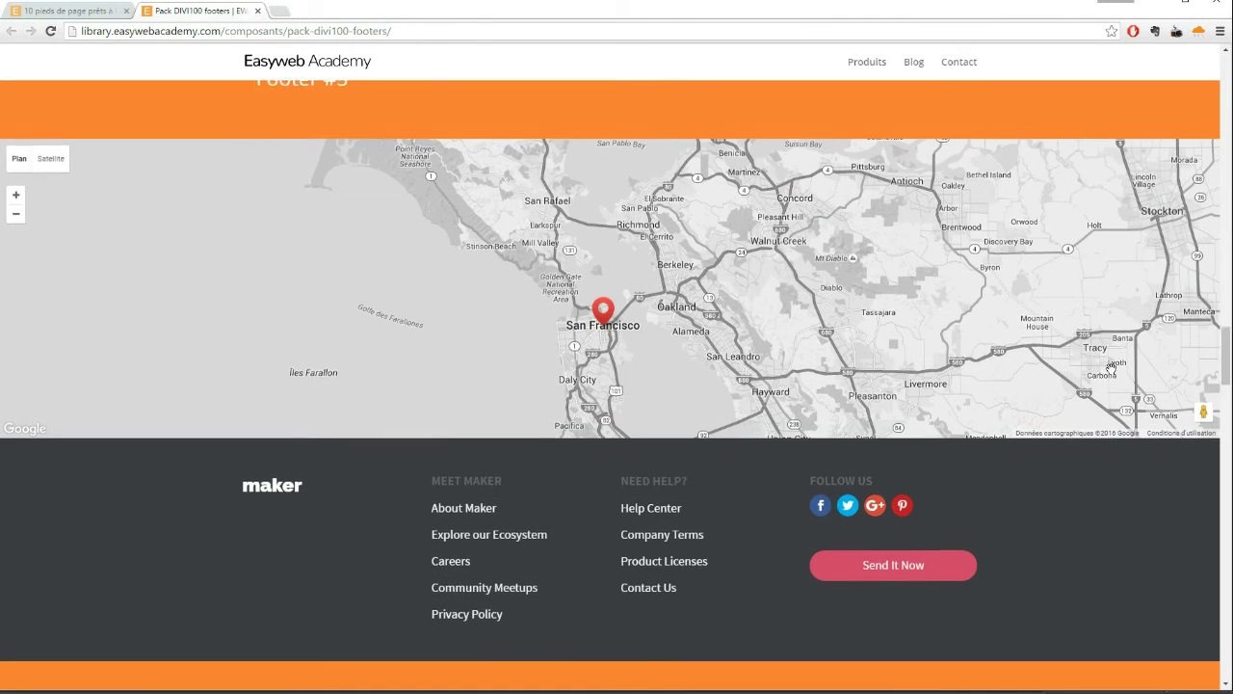
scroll(1111, 368, "up", 15)
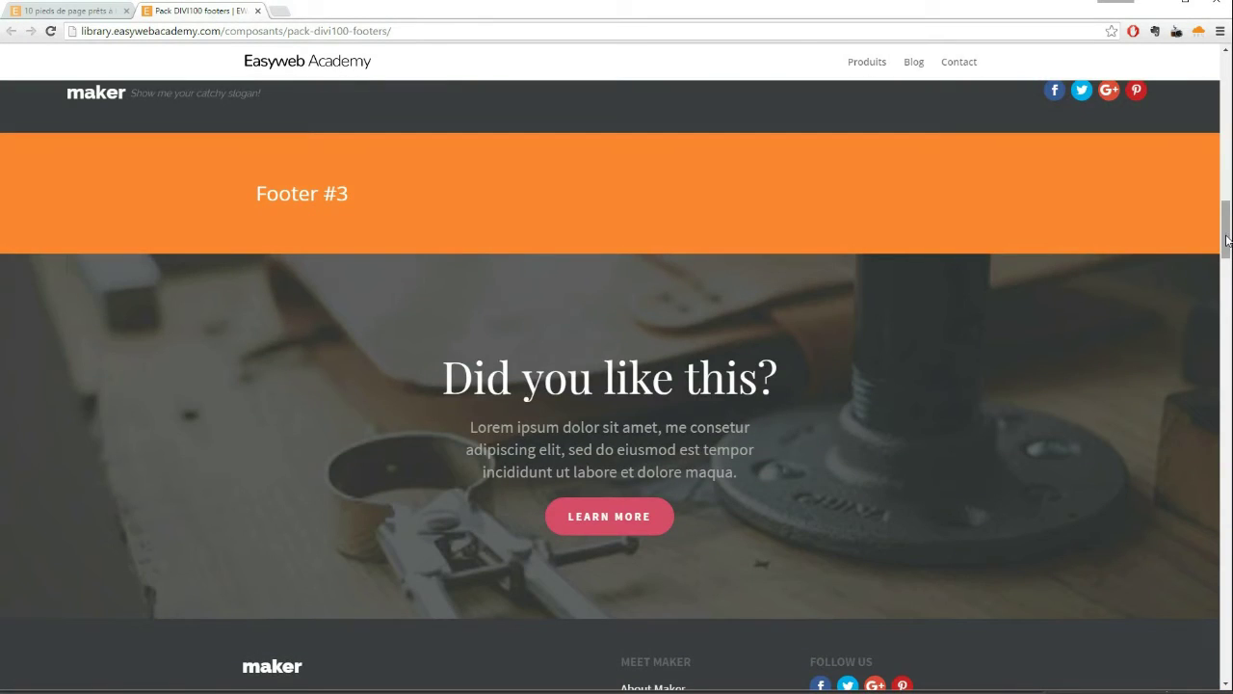
left_click_drag(1225, 236, 1226, 205)
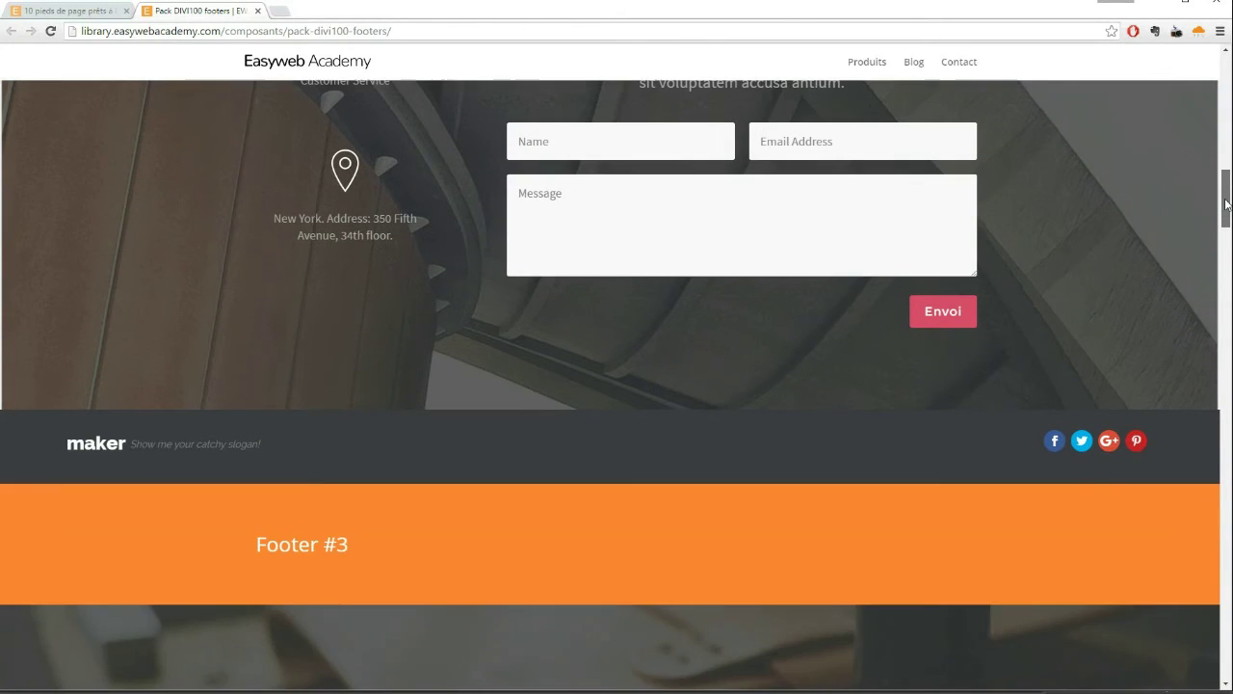
scroll(1227, 205, "up", 1)
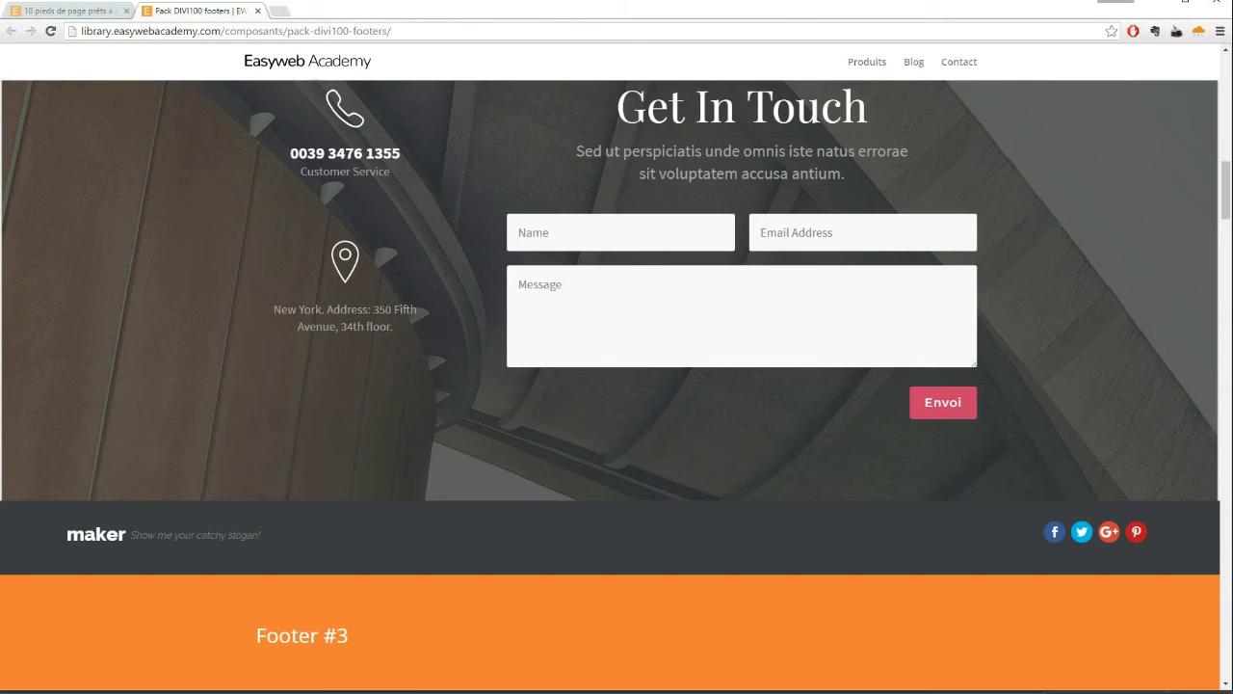
scroll(617, 181, "down", 10)
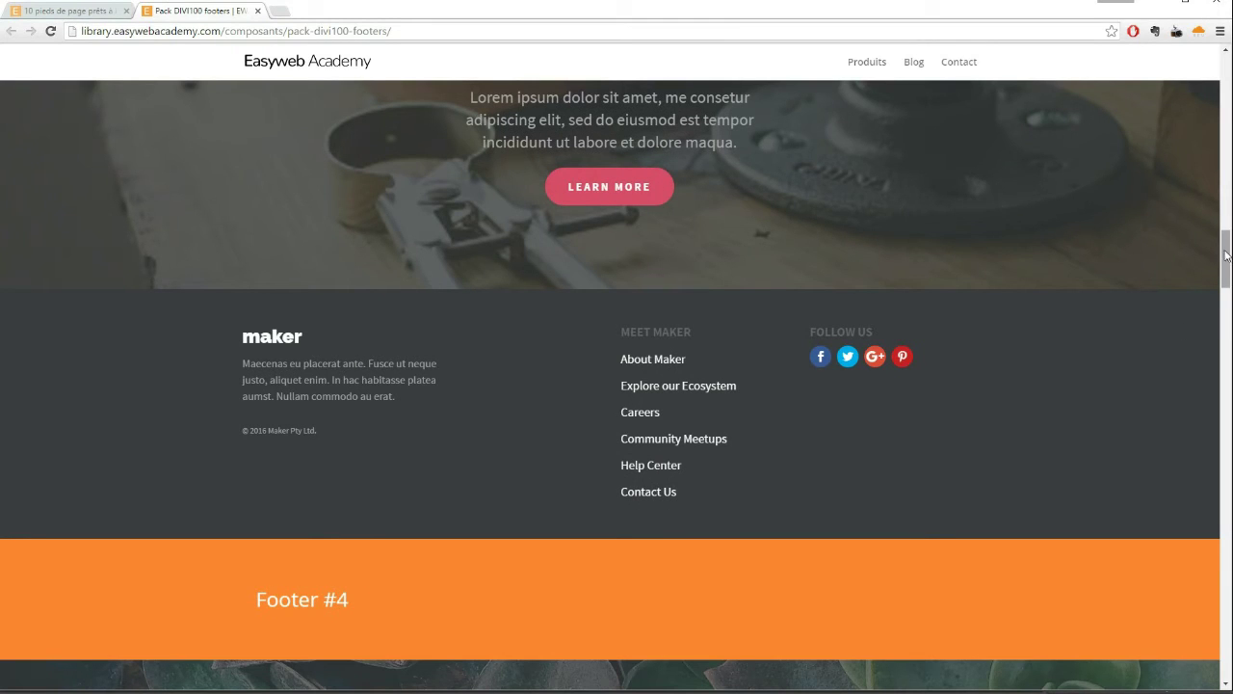
left_click_drag(1229, 270, 1230, 255)
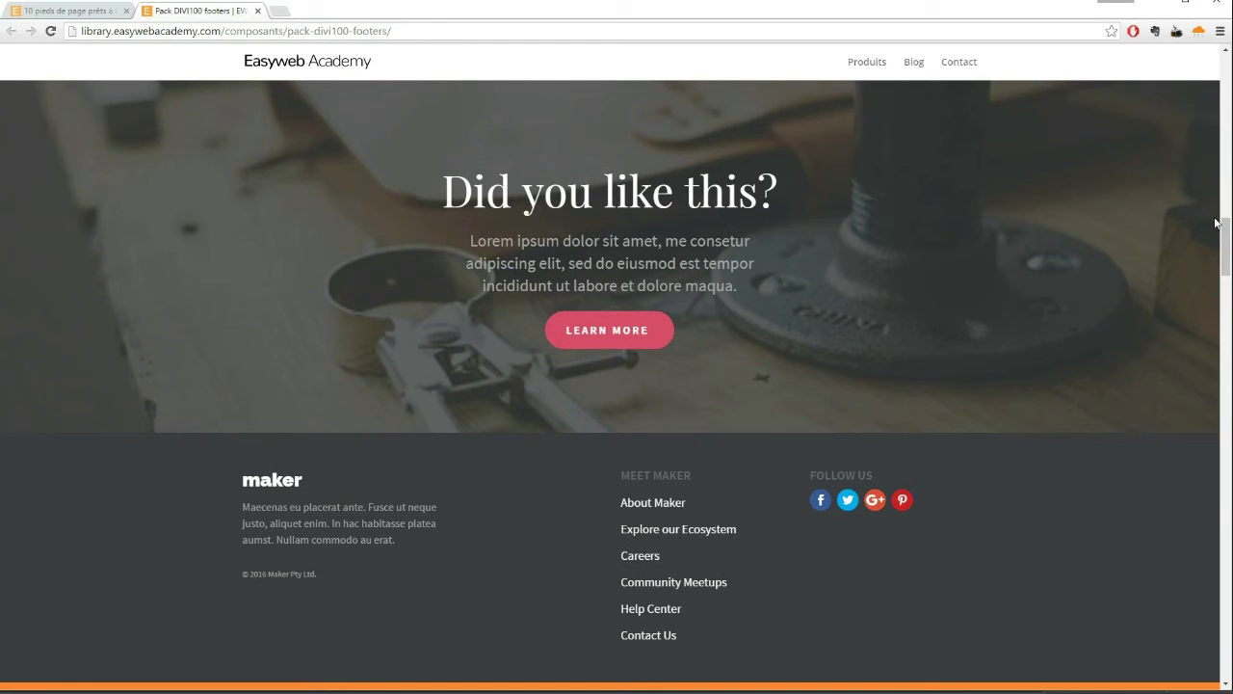
scroll(690, 375, "down", 7)
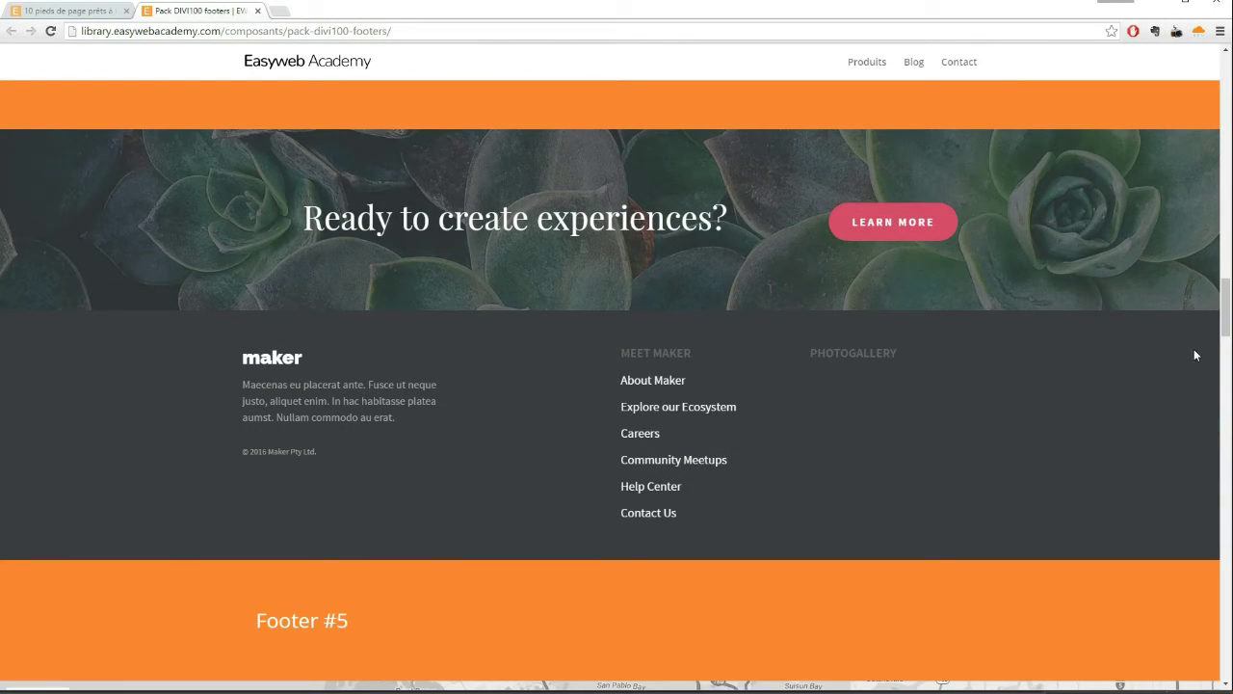
left_click_drag(1228, 306, 1229, 306)
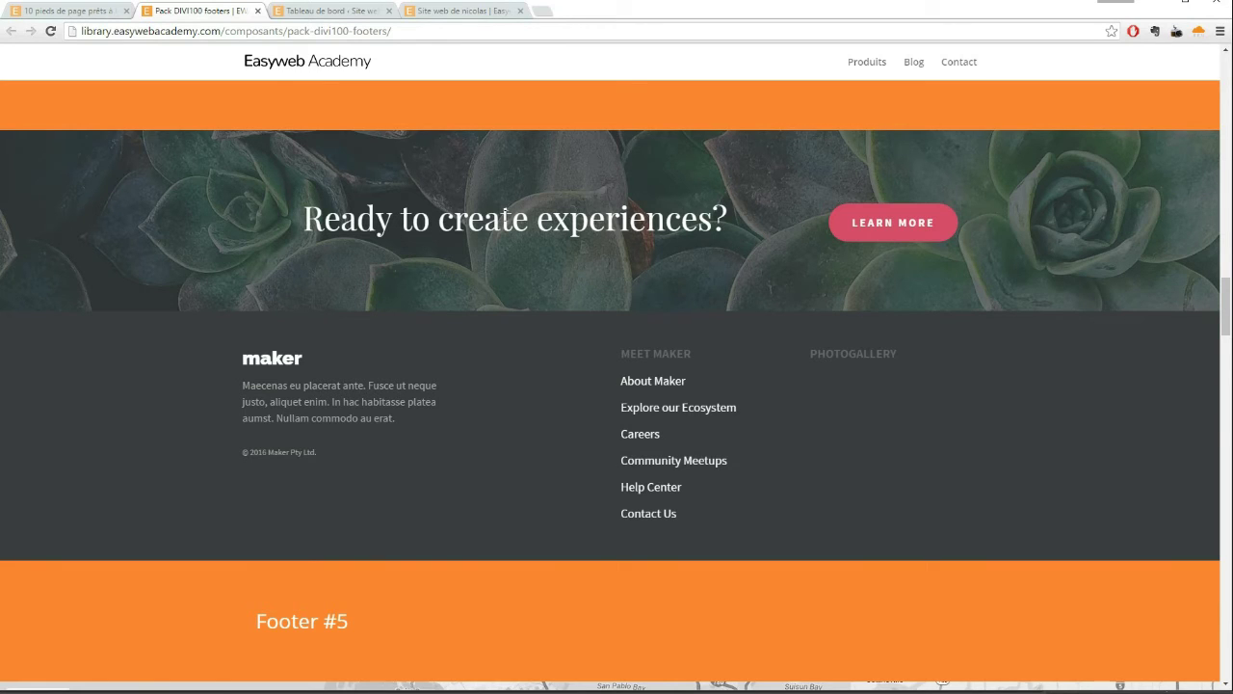
mouse_move(1227, 307)
left_mouse_down()
mouse_move(1228, 294)
mouse_move(1227, 343)
mouse_move(1227, 309)
left_mouse_up()
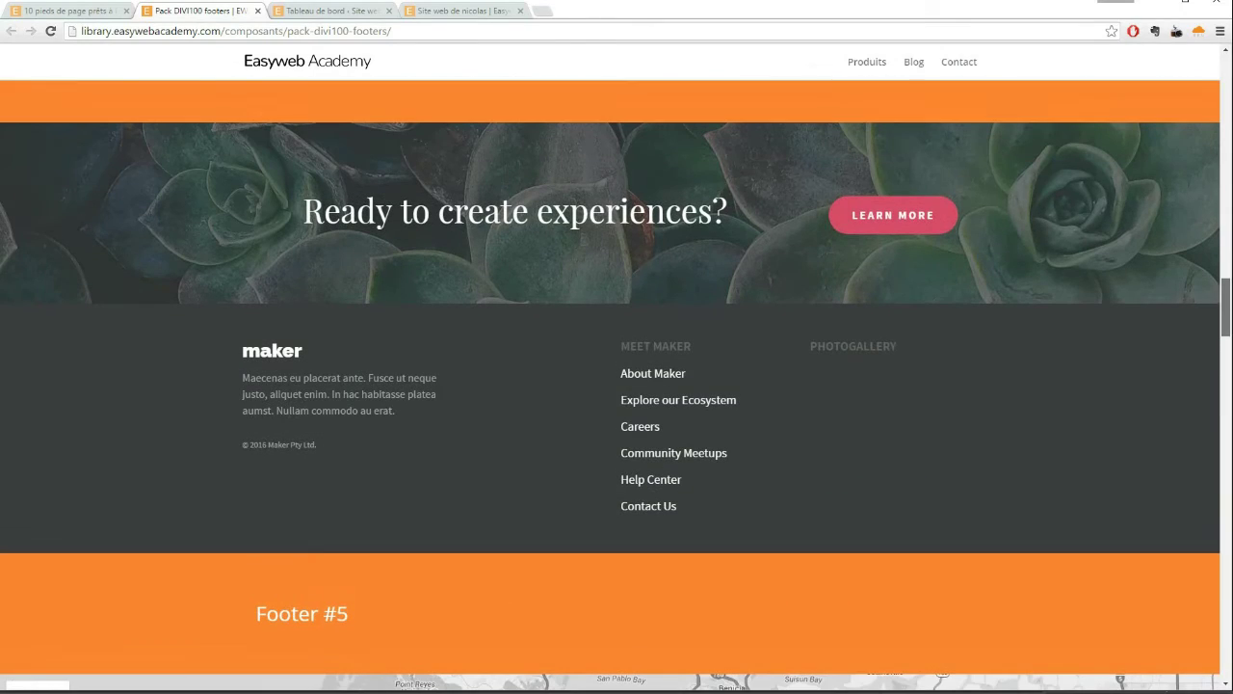
- Return to the blog article and compare the cloud-image and embedded-image footer packs offered under RESSOURCES
left_click(75, 11)
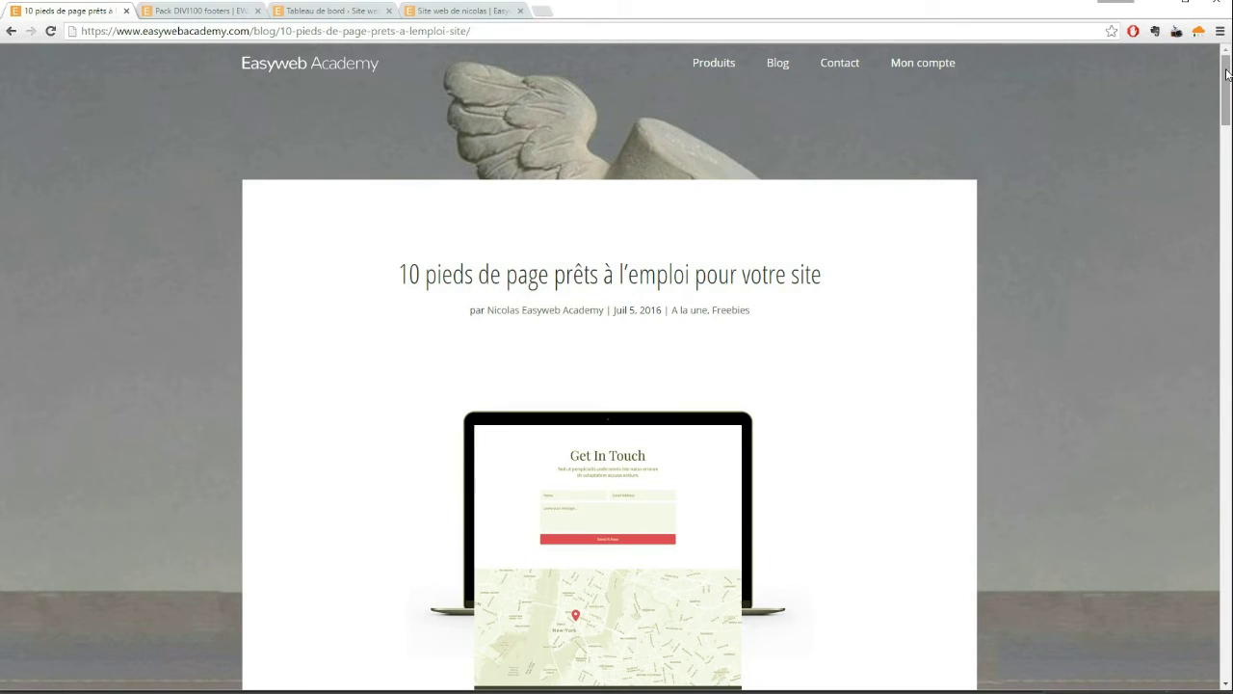
left_click_drag(1228, 75, 1227, 602)
scroll(565, 318, "up", 1)
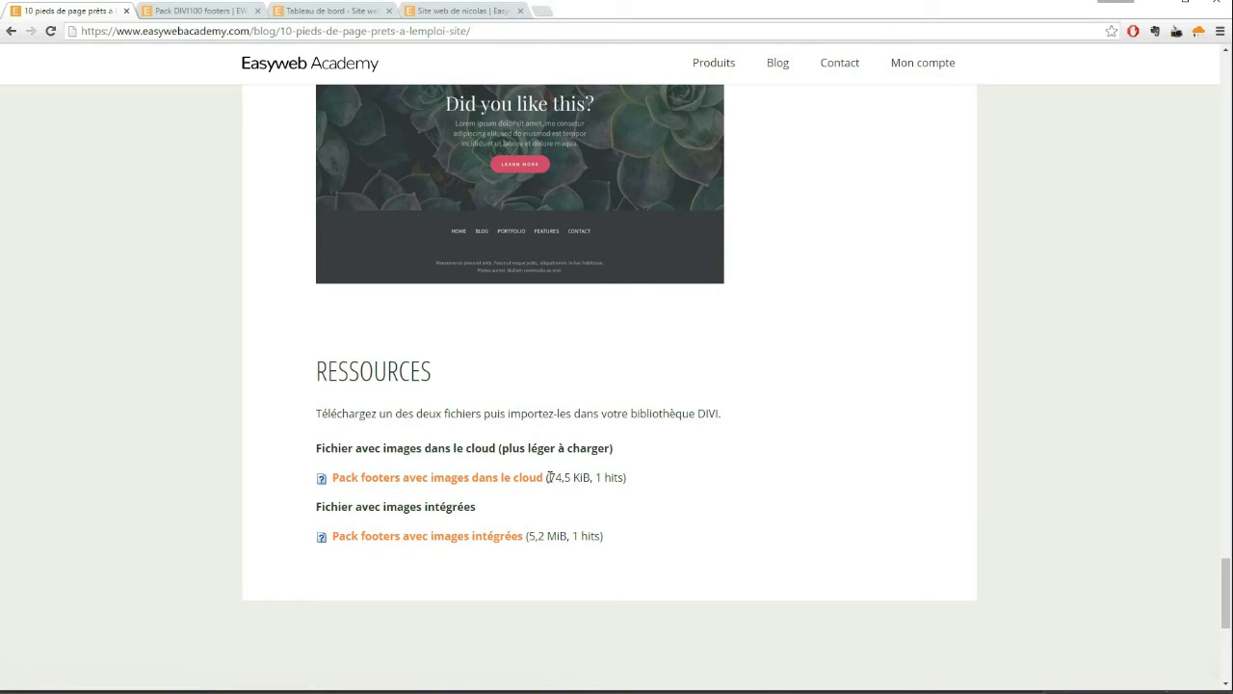
left_click_drag(548, 477, 572, 479)
scroll(488, 413, "down", 1)
left_click(440, 510)
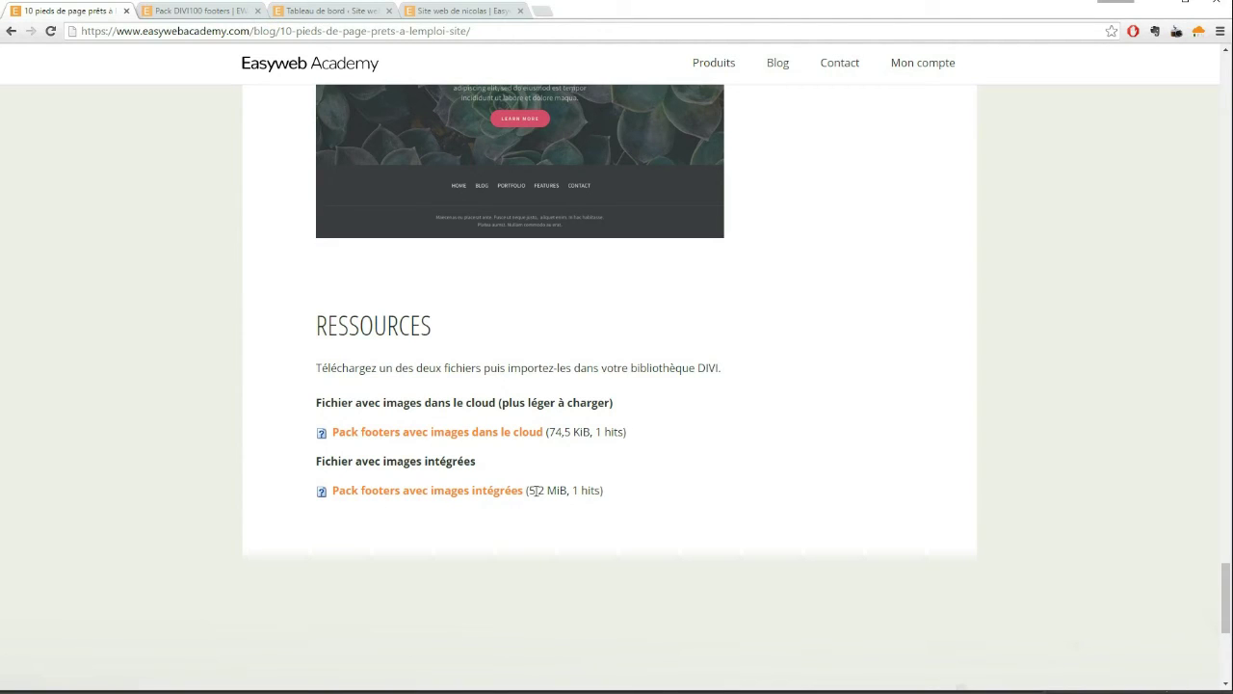
- Download the footer pack with cloud images, switch to the demo site's home page and dismiss the download notification
left_click_drag(533, 490, 564, 491)
left_click(537, 489)
left_click(497, 434)
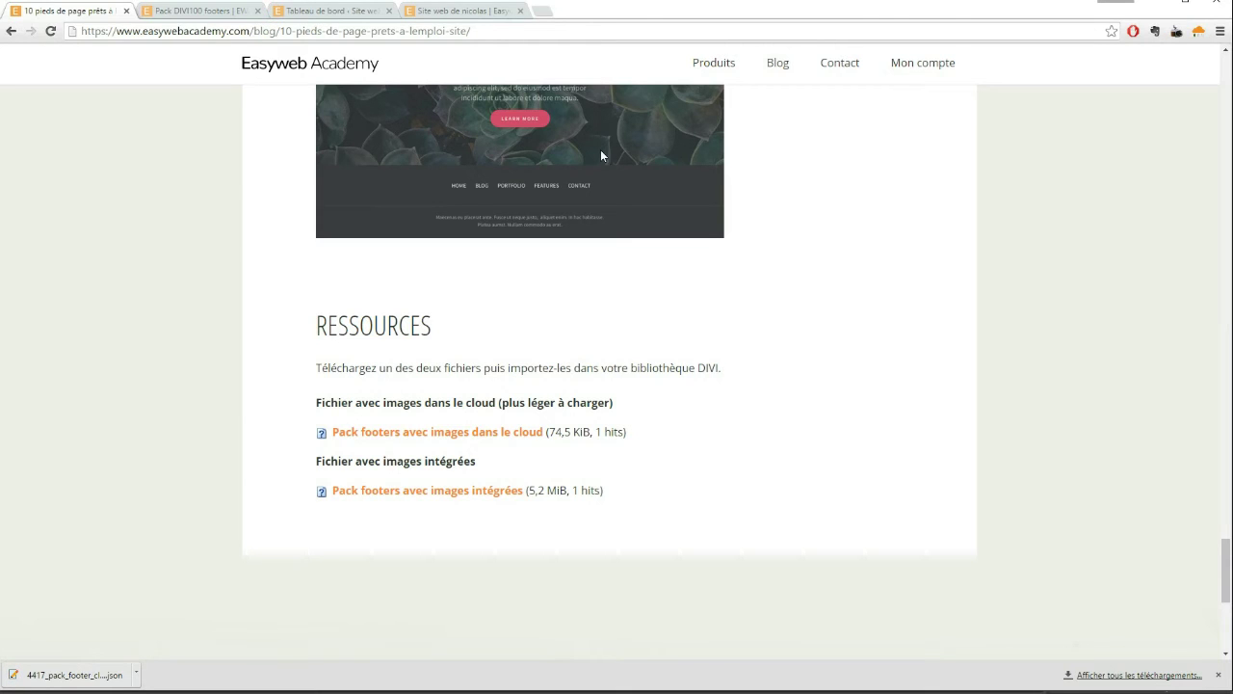
left_click(433, 13)
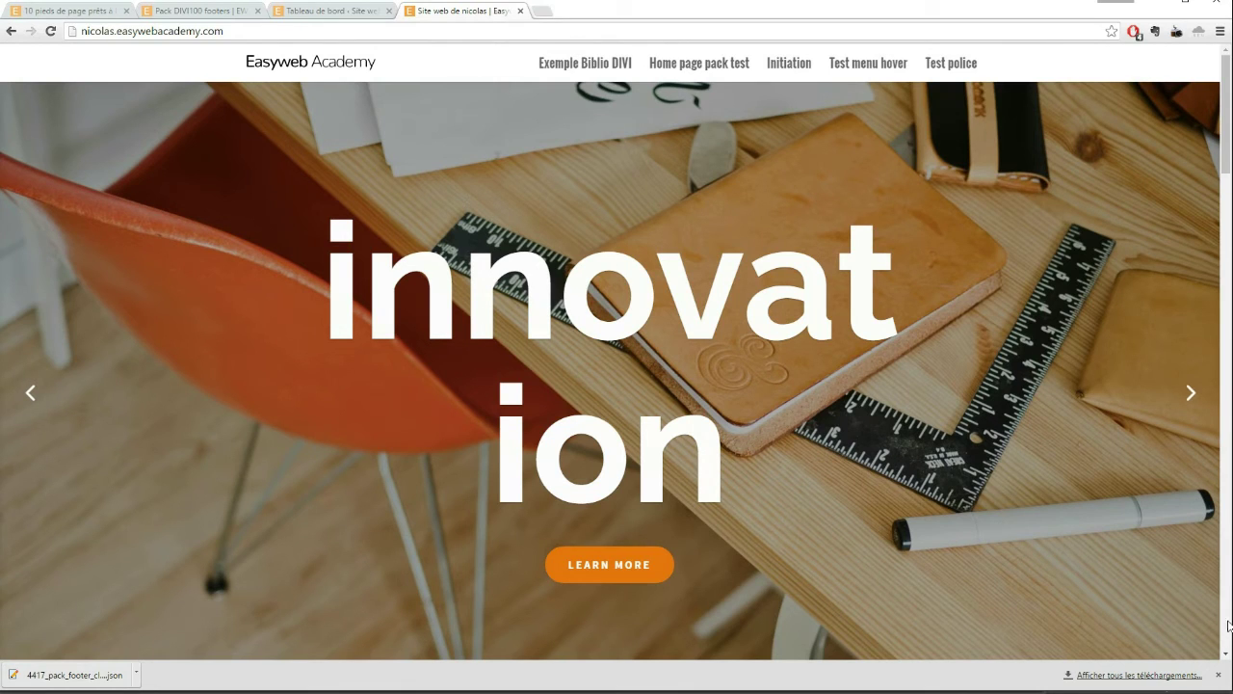
left_click(1218, 674)
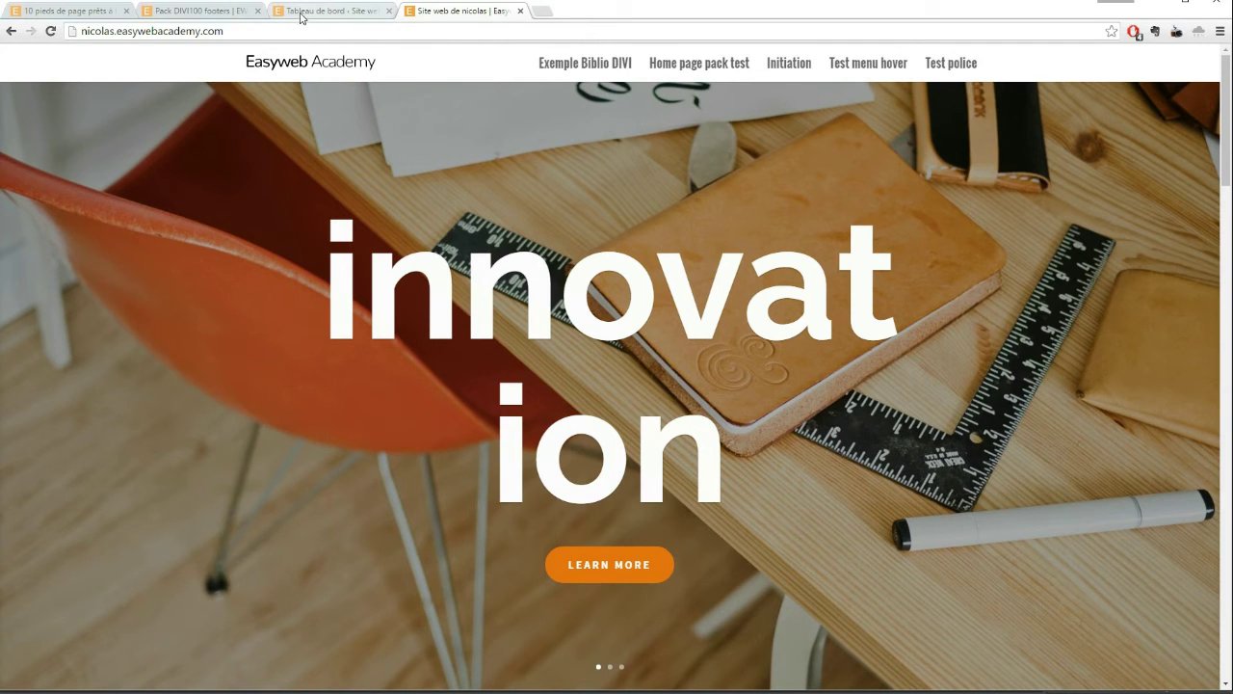
- Open the Divi library from the WordPress dashboard and bring up its layout import options
left_click(305, 14)
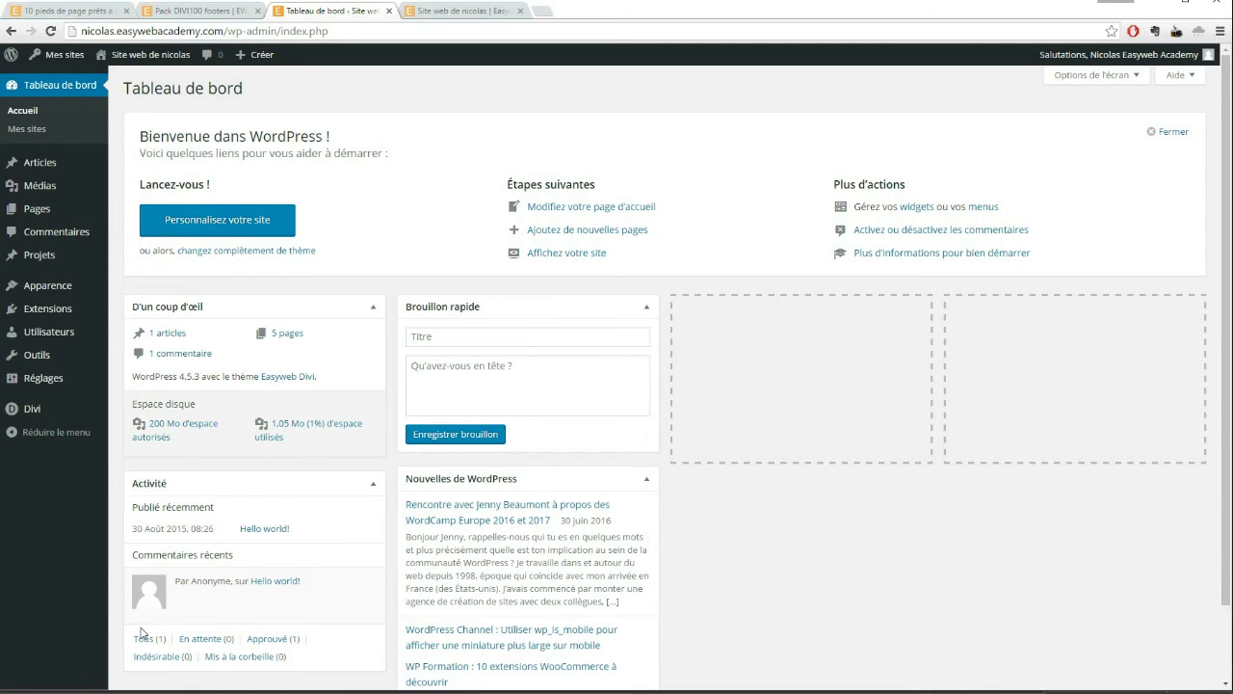
mouse_move(32, 414)
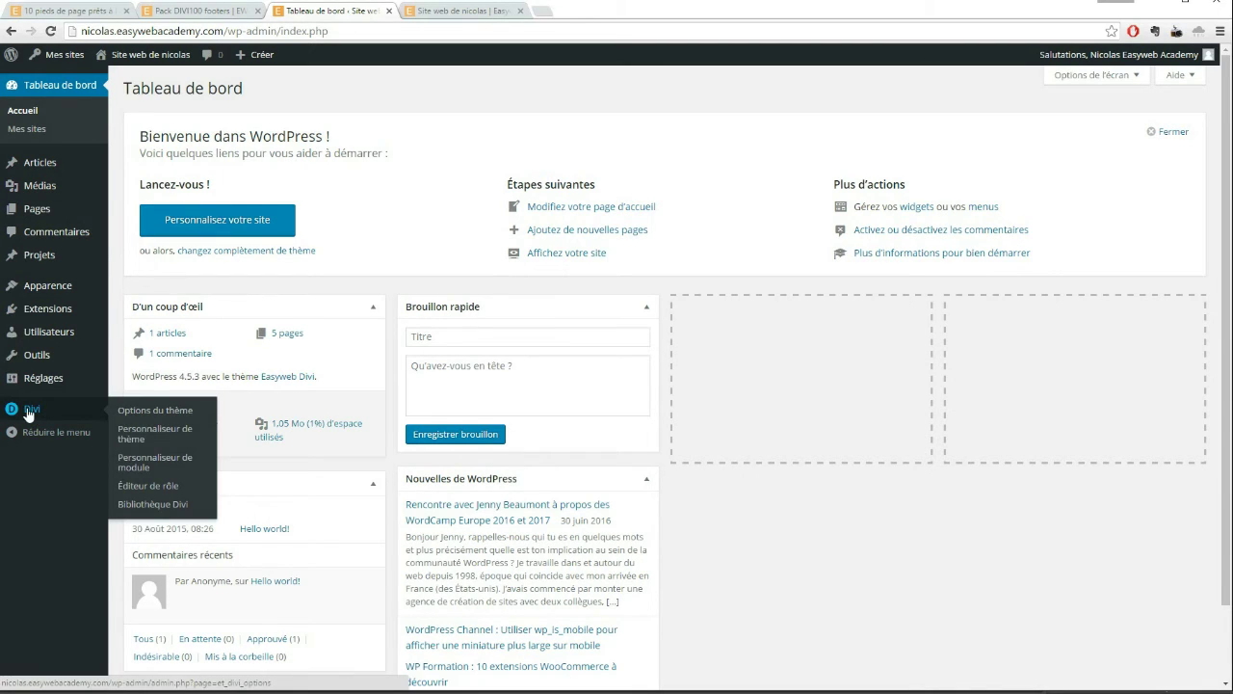
left_click(151, 503)
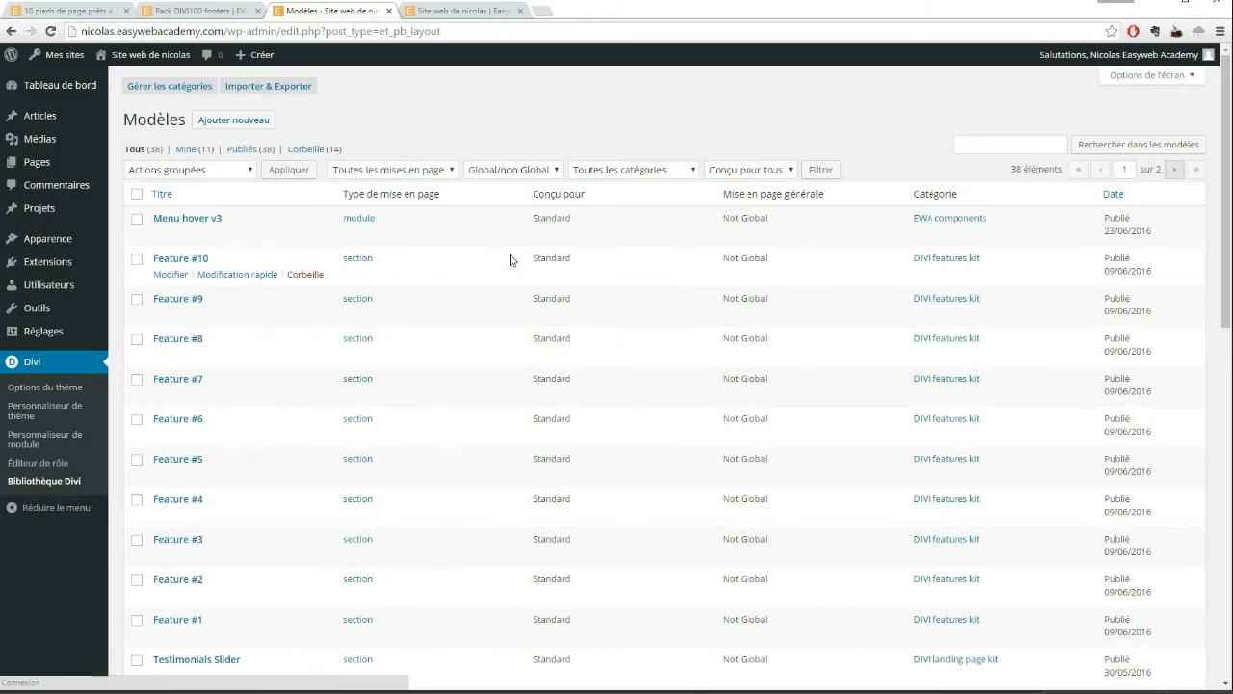
left_click(268, 86)
left_click(652, 265)
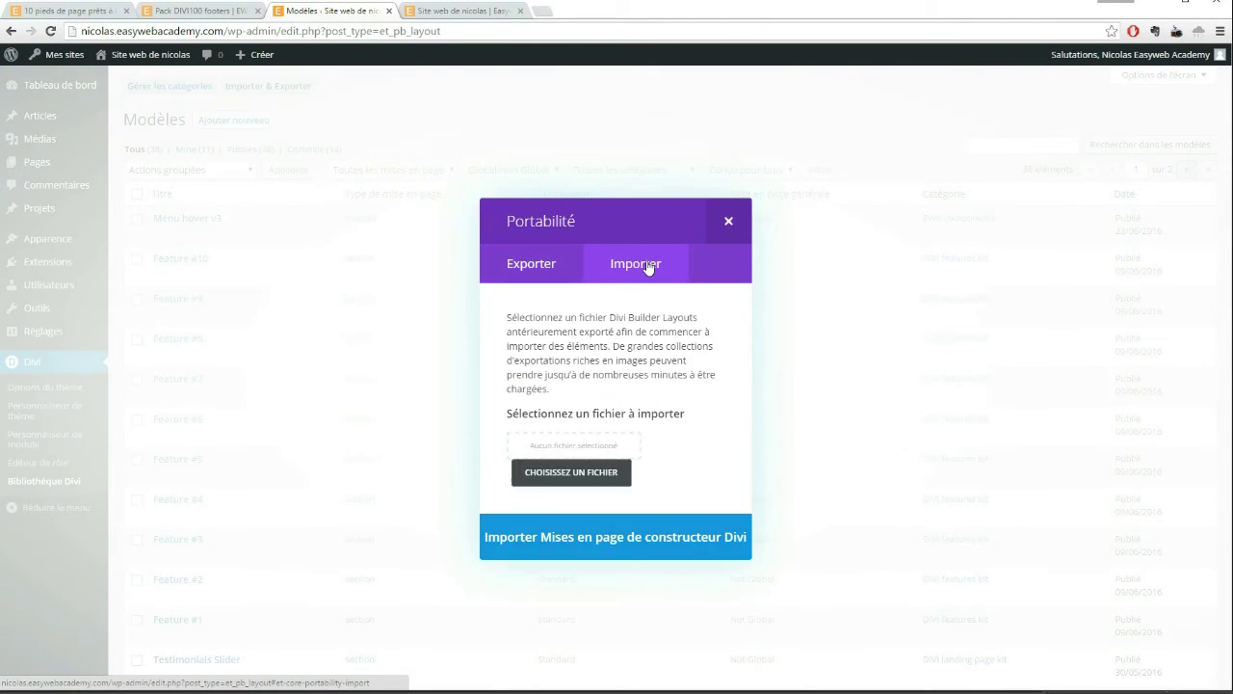
- Import the file 4417_pack_footer_cloud.json into the Divi library
left_click(571, 472)
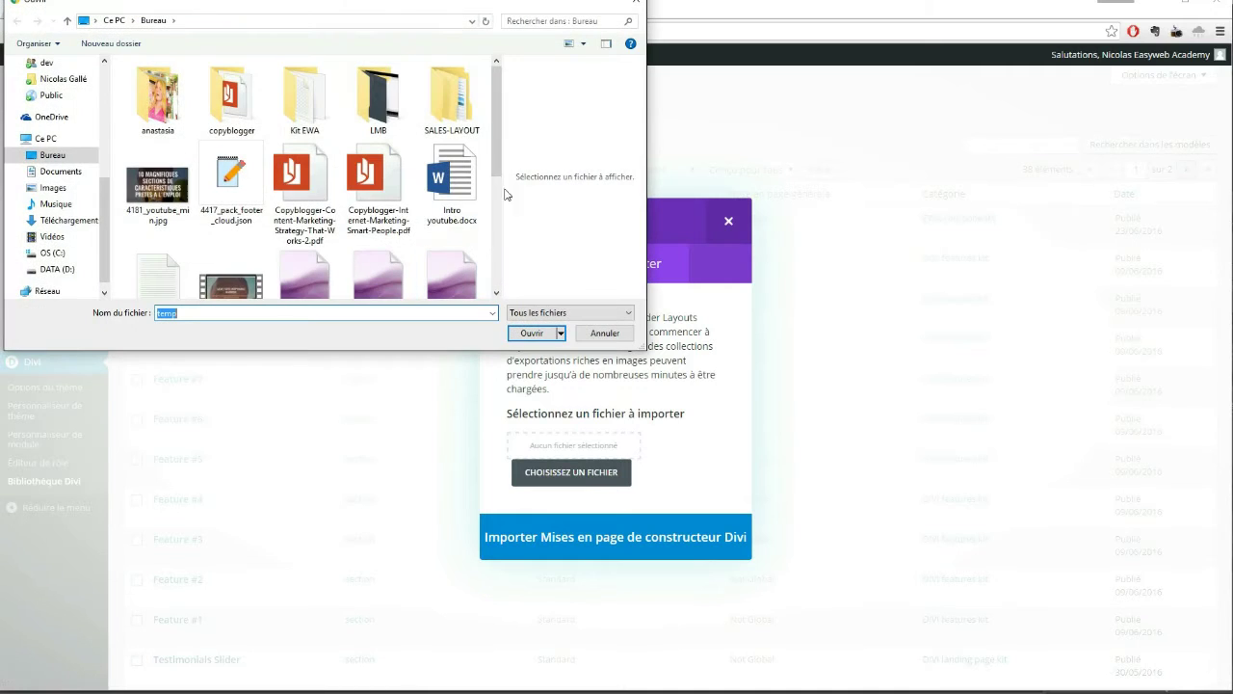
left_click(231, 178)
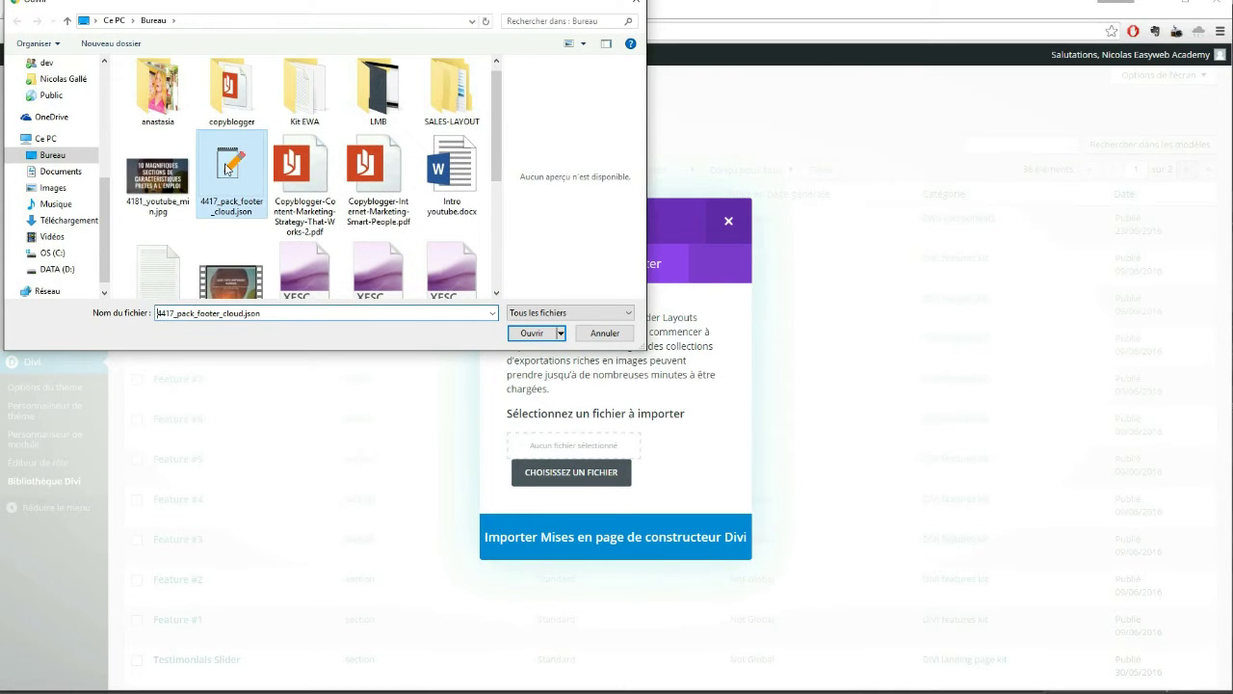
left_click(532, 332)
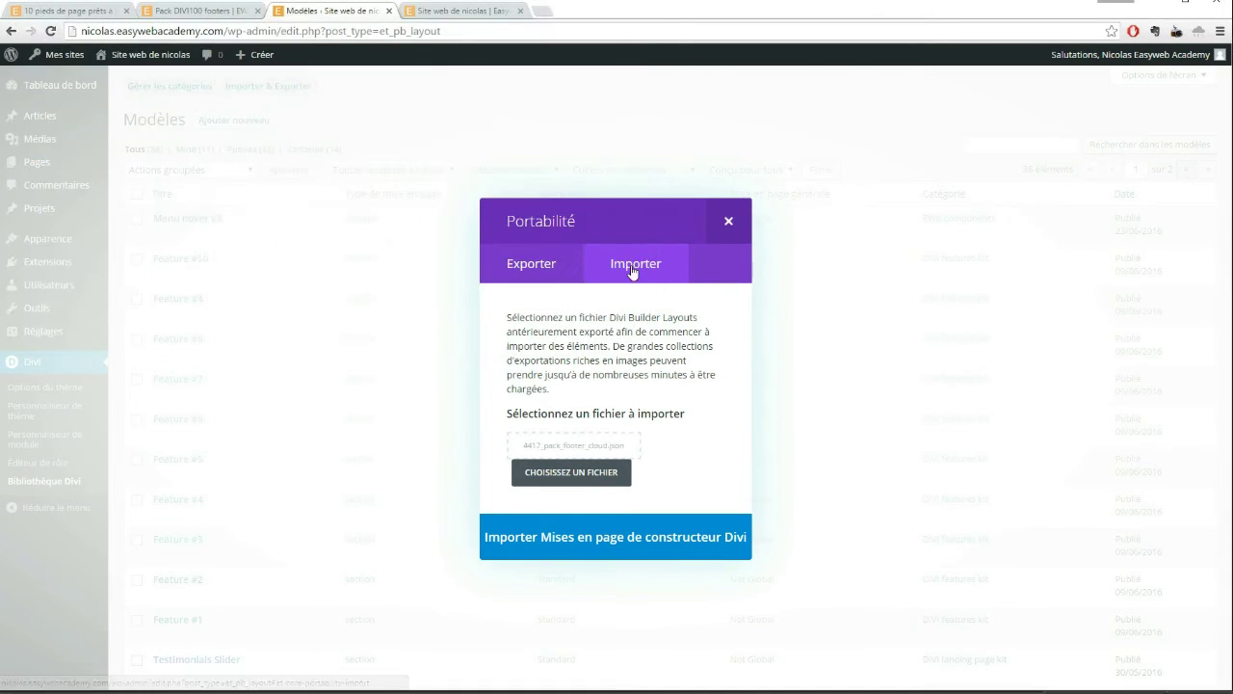
left_click(572, 550)
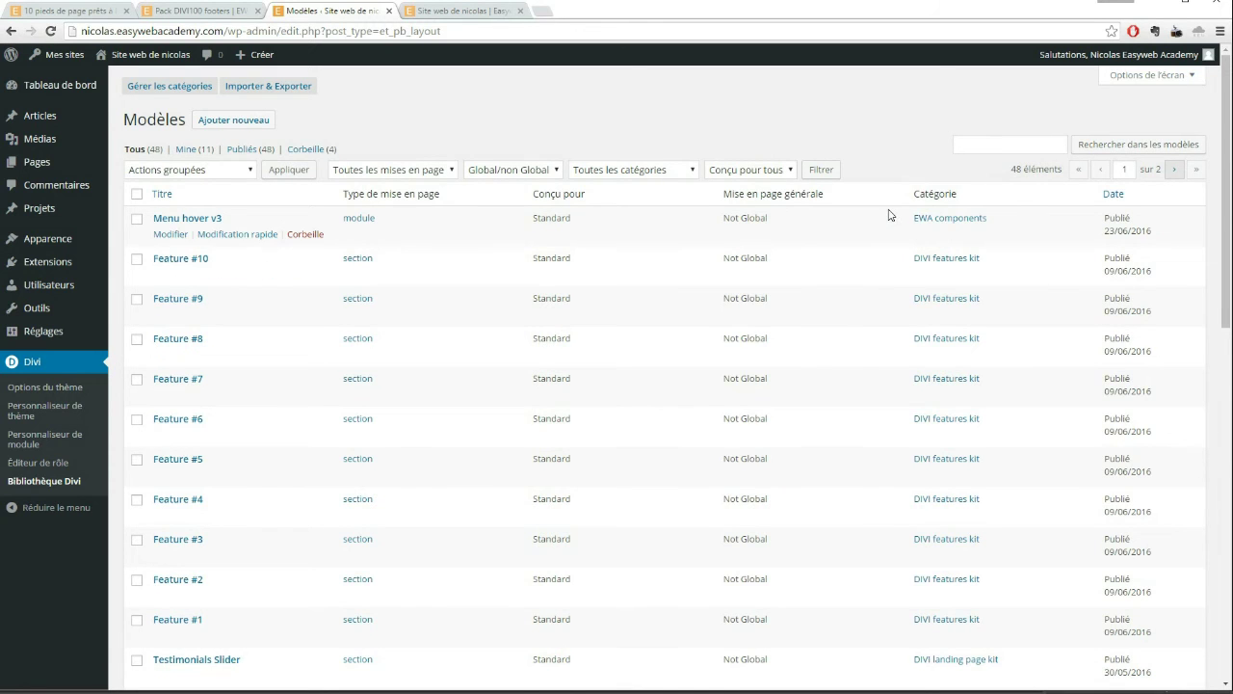
- Locate the imported footer layouts on the second page of the Divi library list
left_click_drag(1226, 206, 1156, 573)
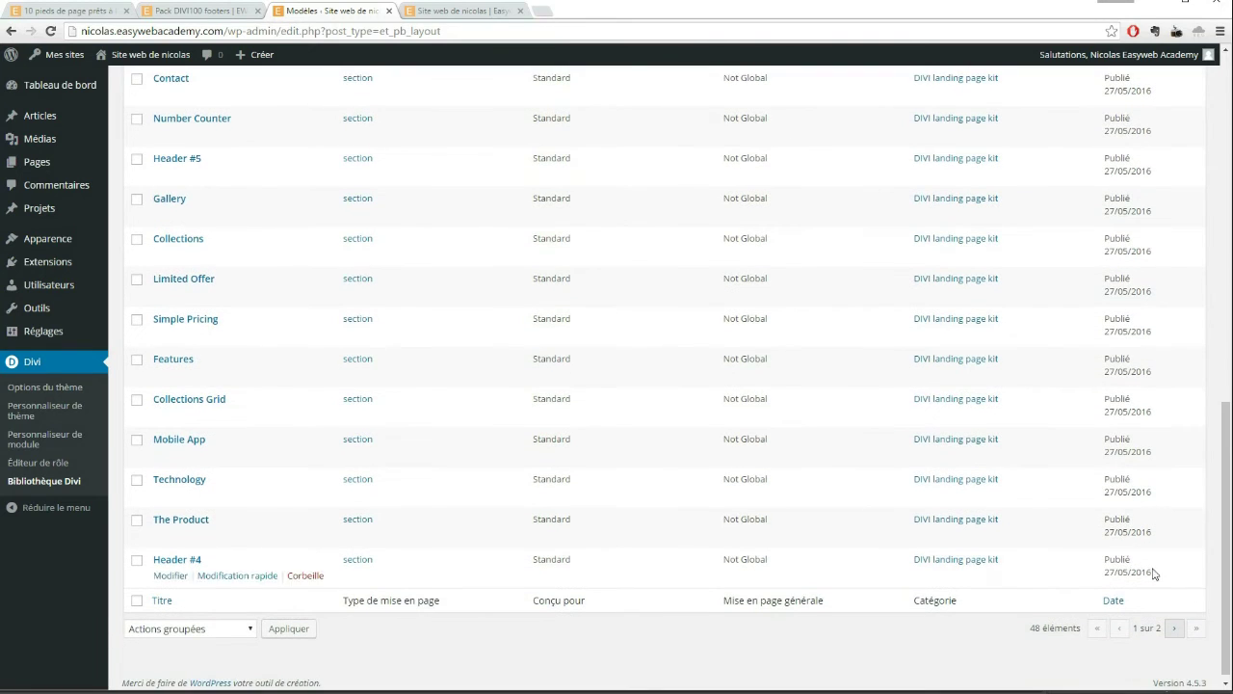
left_click(1174, 628)
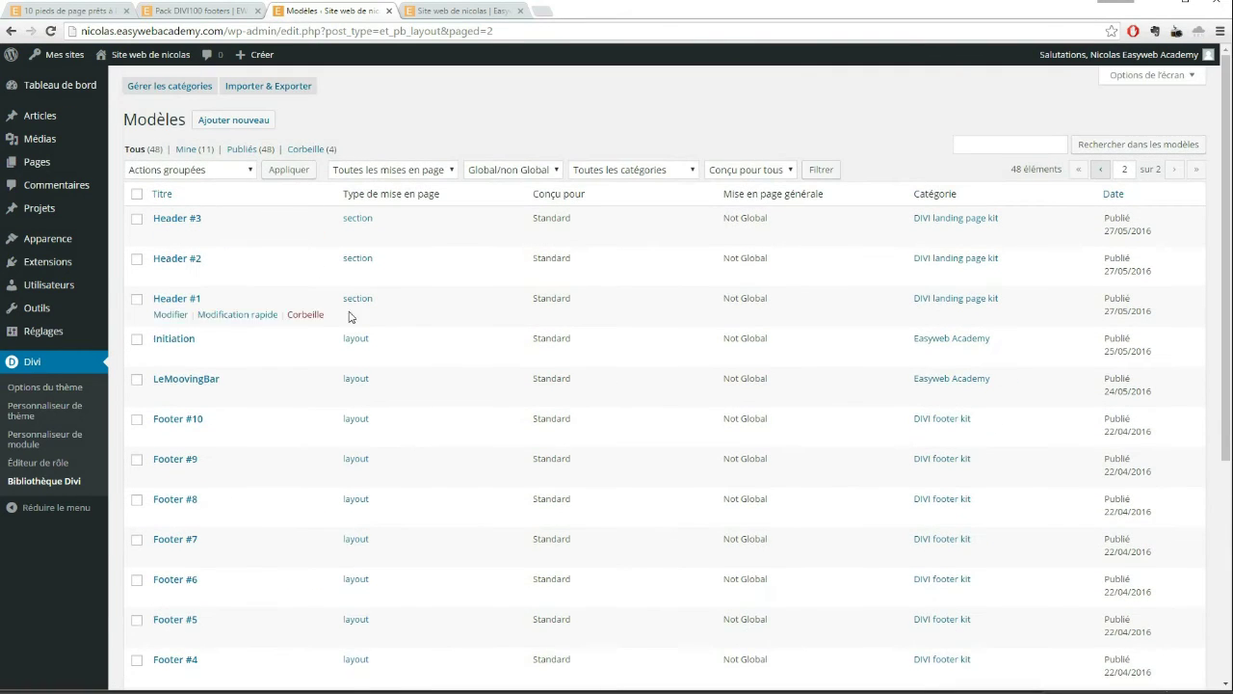
scroll(345, 296, "down", 2)
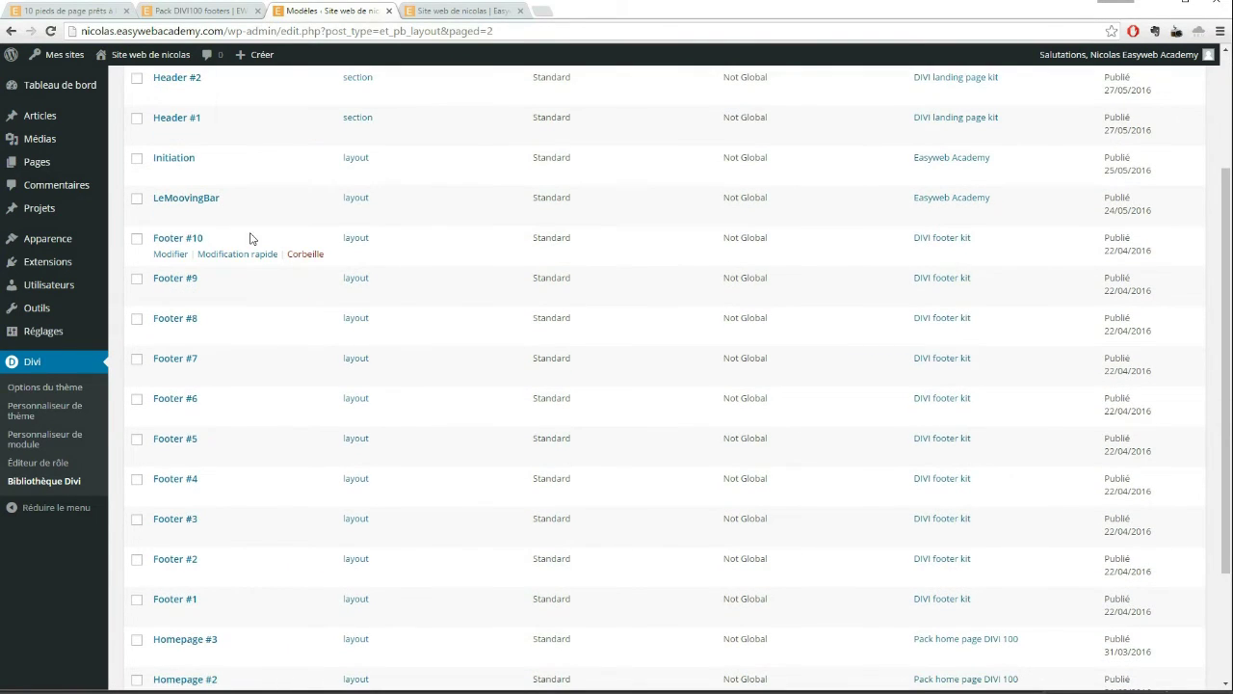
scroll(250, 238, "down", 1)
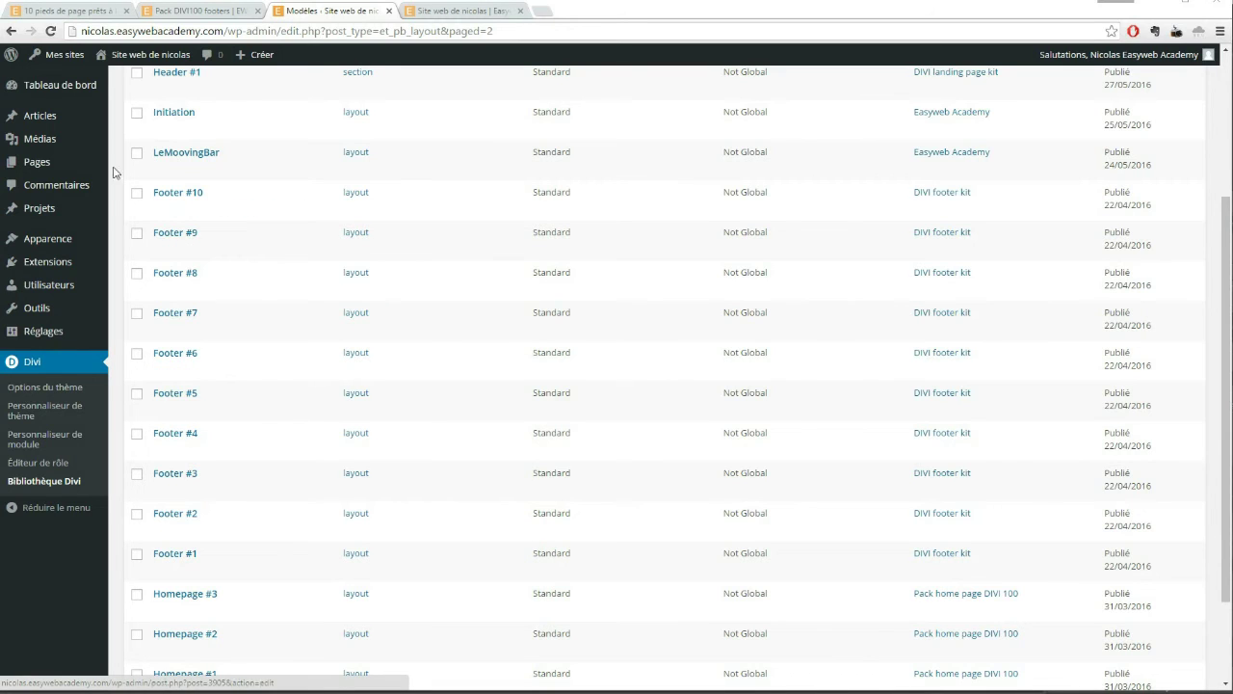
- Open the list of site pages, and view the live Test menu hover page down to its footer
left_click(39, 161)
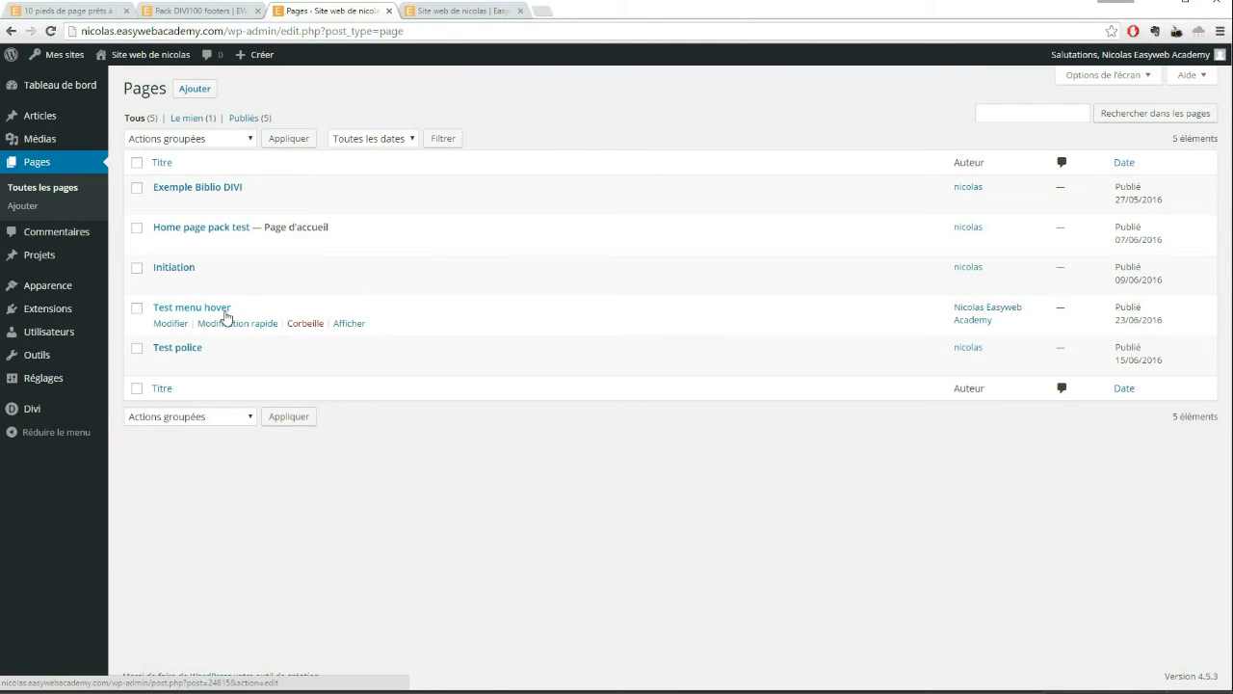
left_click(461, 13)
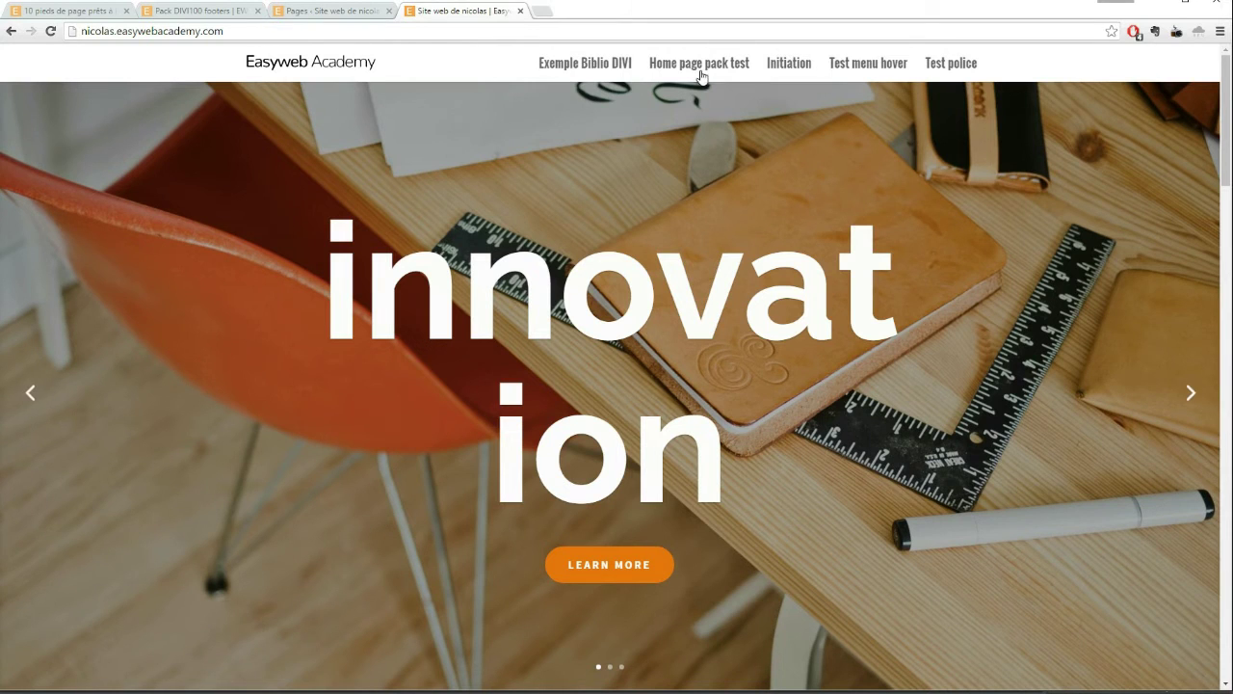
left_click(862, 66)
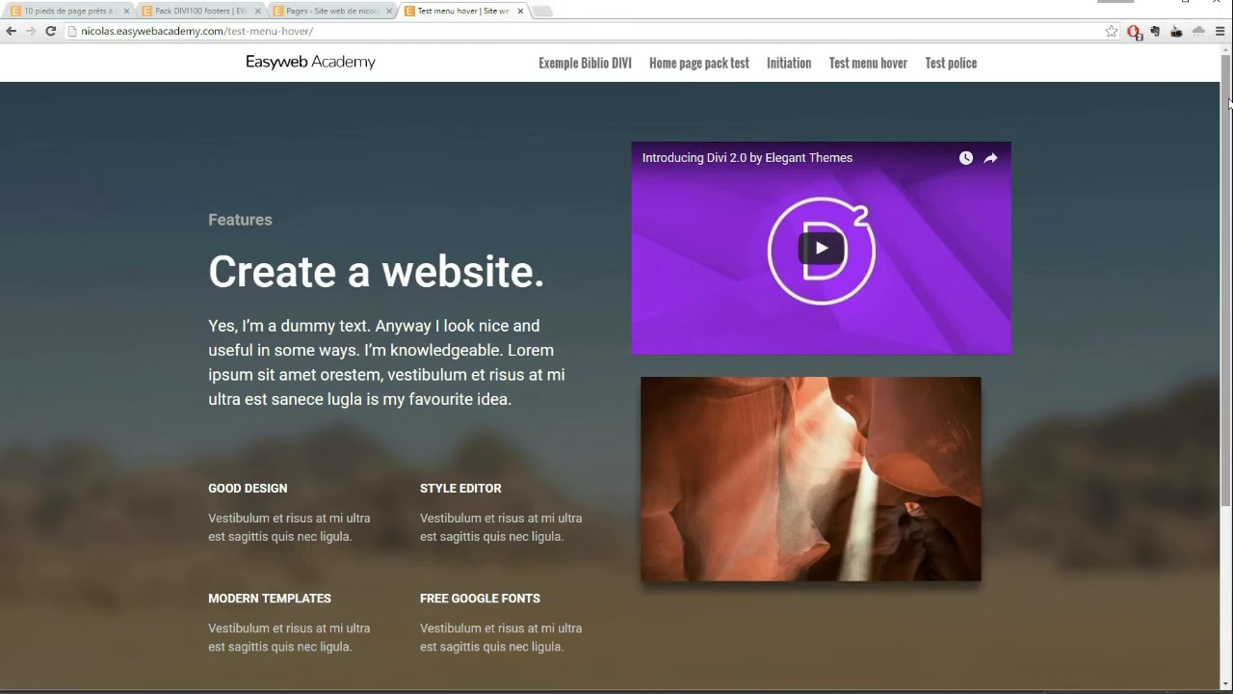
left_click_drag(1229, 103, 1202, 445)
left_click_drag(1209, 316, 1194, 414)
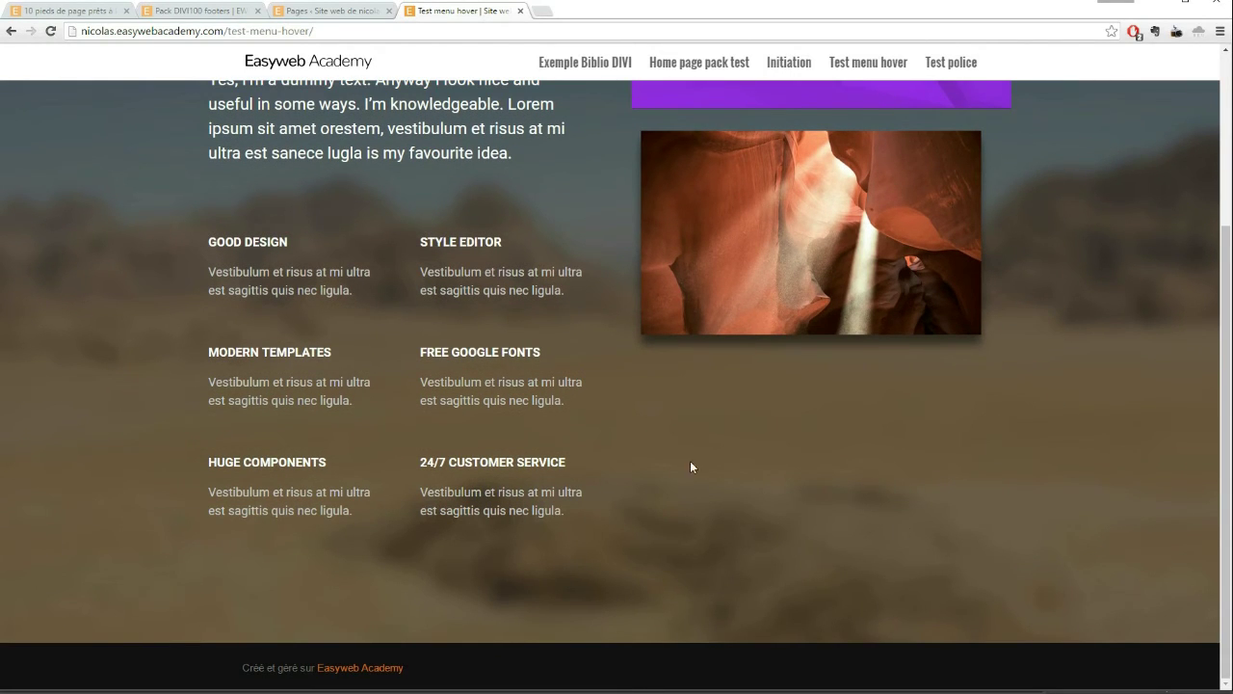
scroll(788, 398, "up", 3)
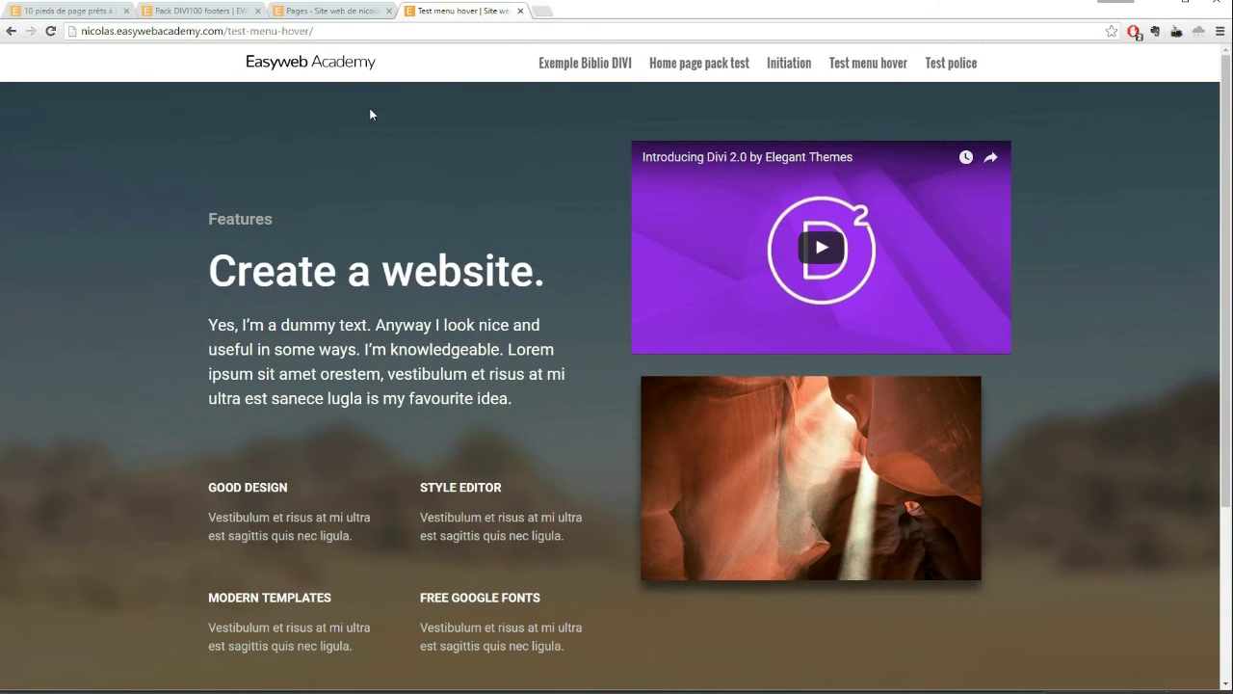
- Open the Test menu hover page for editing and review its modules in the Divi builder
left_click(320, 11)
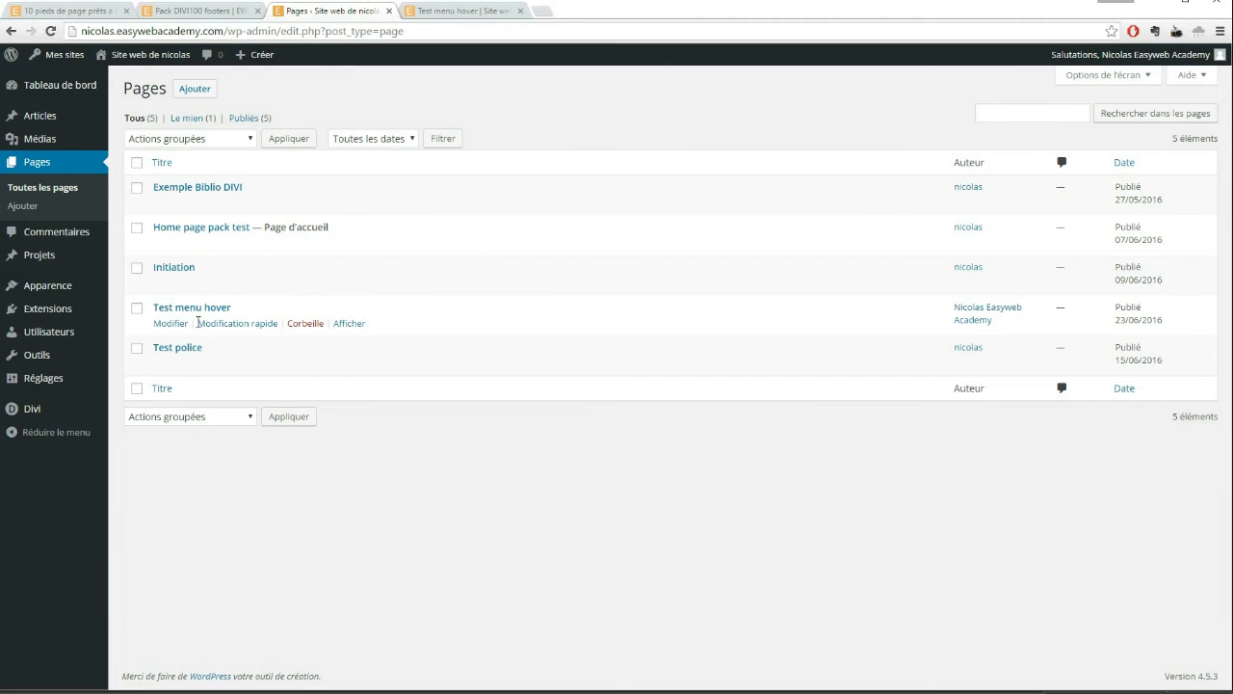
left_click(170, 324)
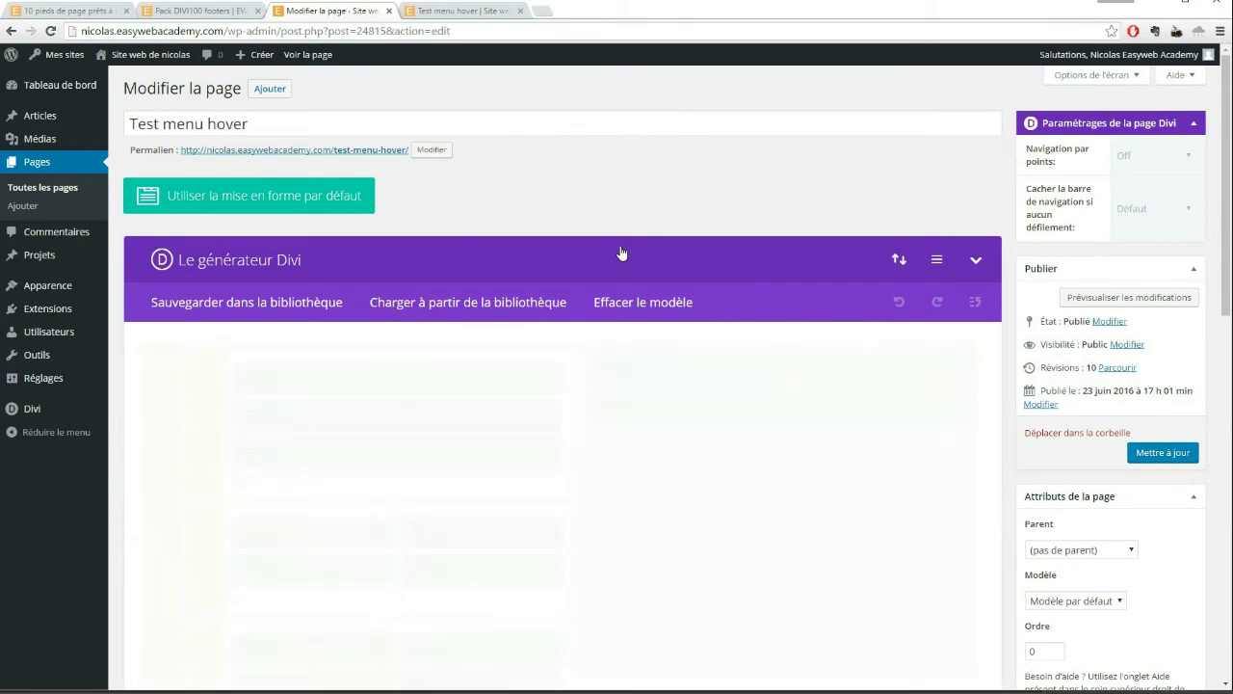
scroll(549, 179, "down", 3)
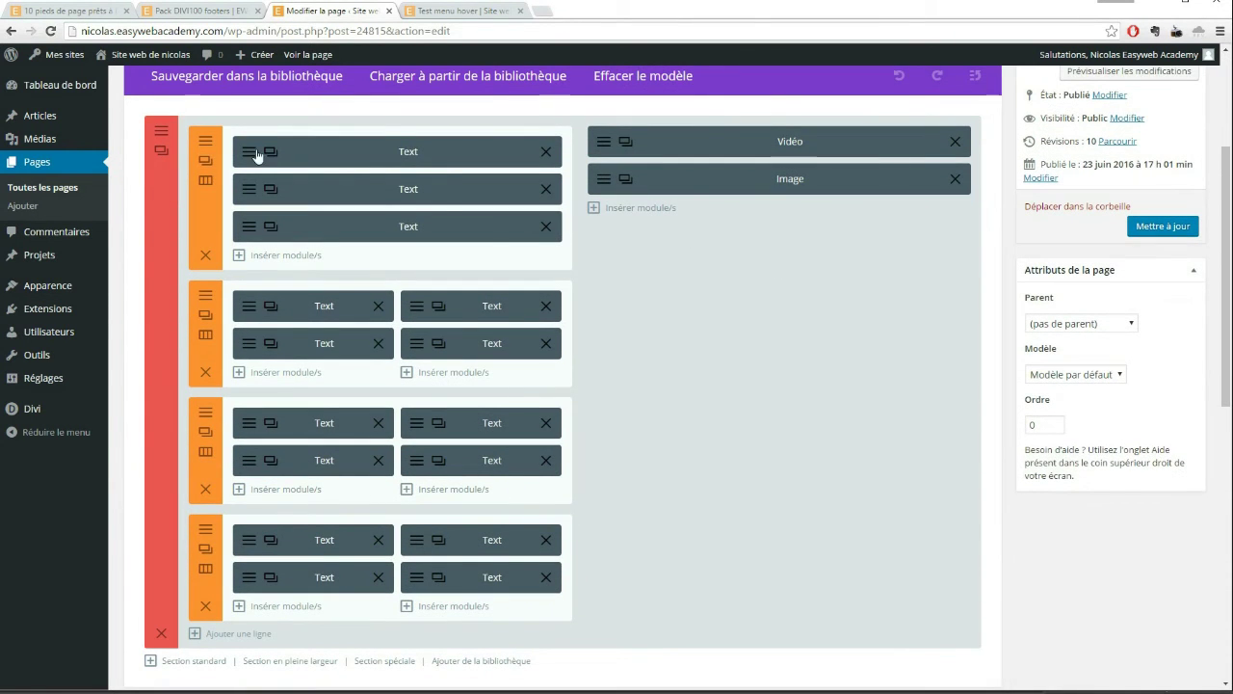
scroll(690, 238, "up", 2)
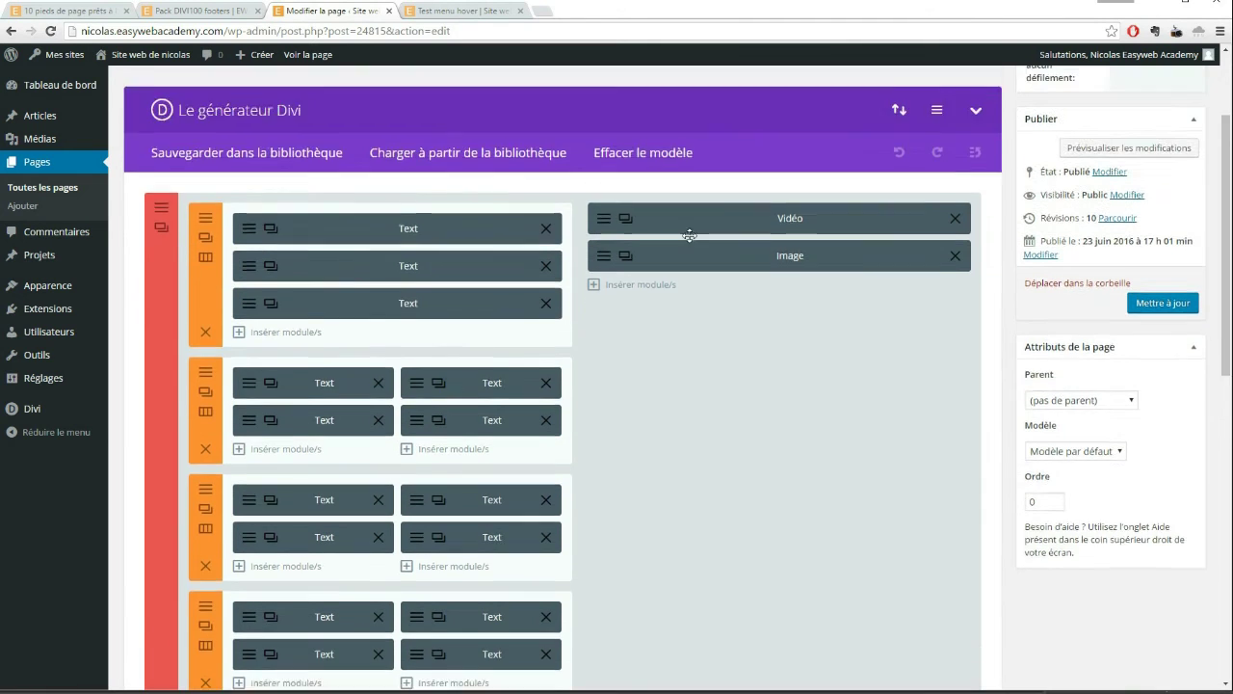
scroll(549, 132, "down", 1)
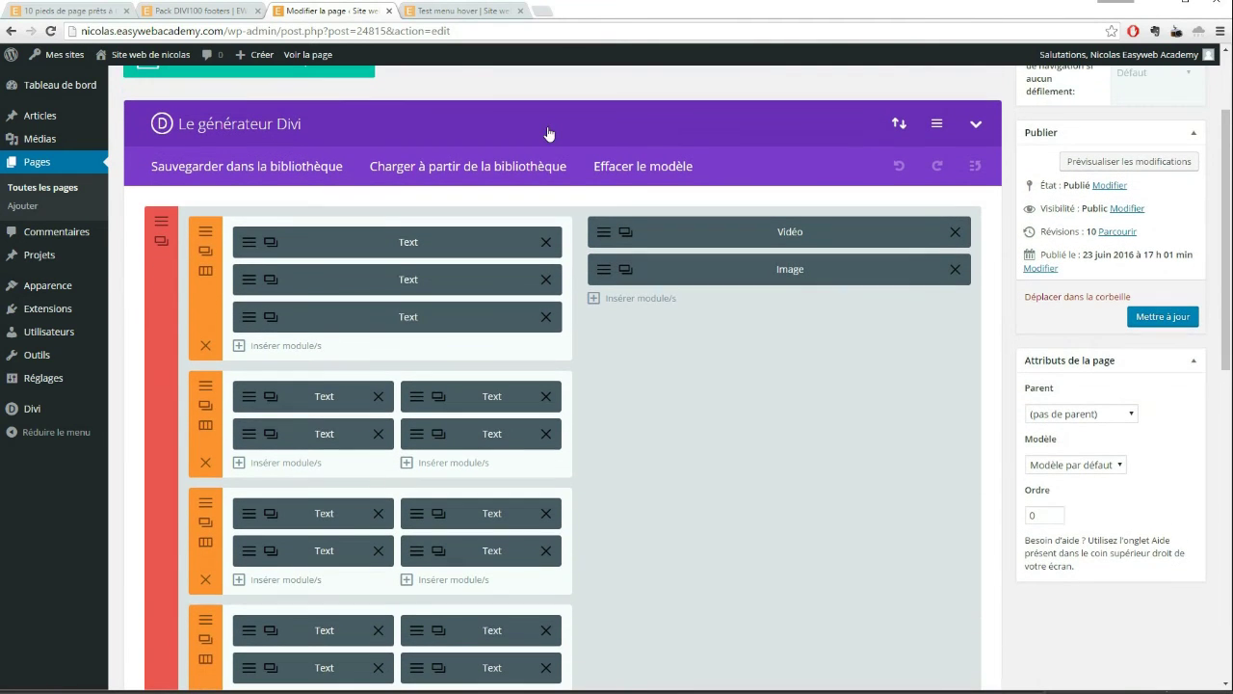
- Load the Footer #10 layout from the library into the Test menu hover page, keeping the existing content
left_click(442, 168)
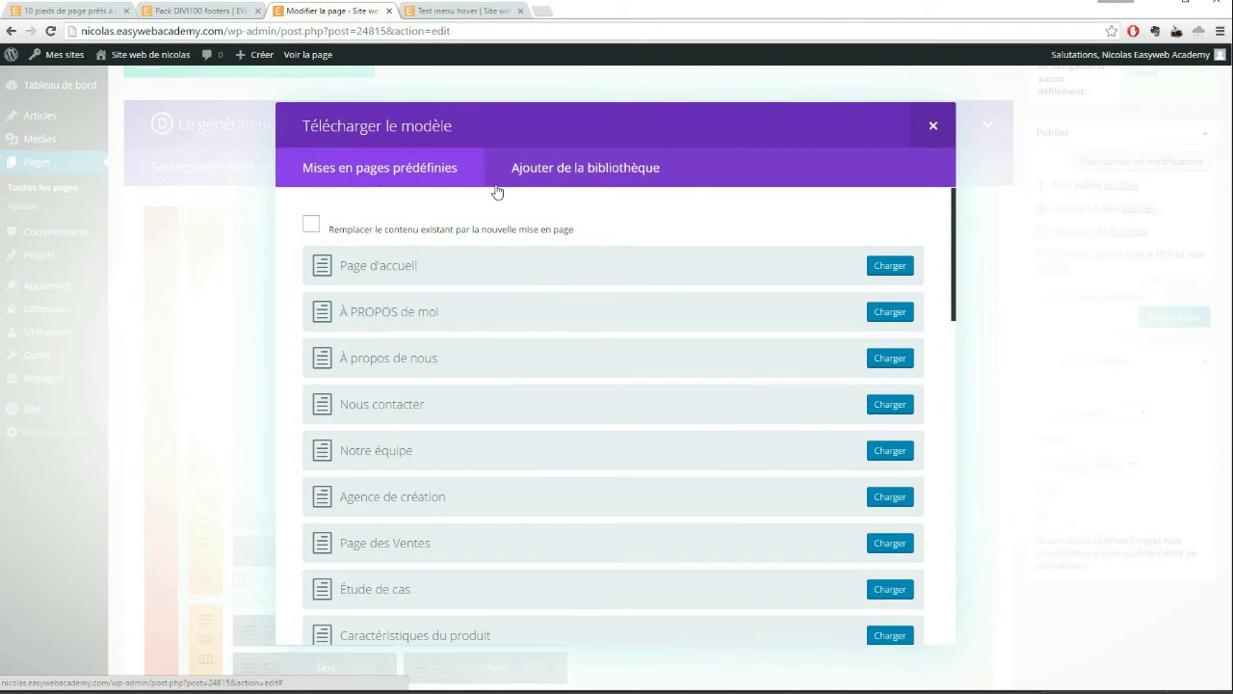
left_click(585, 168)
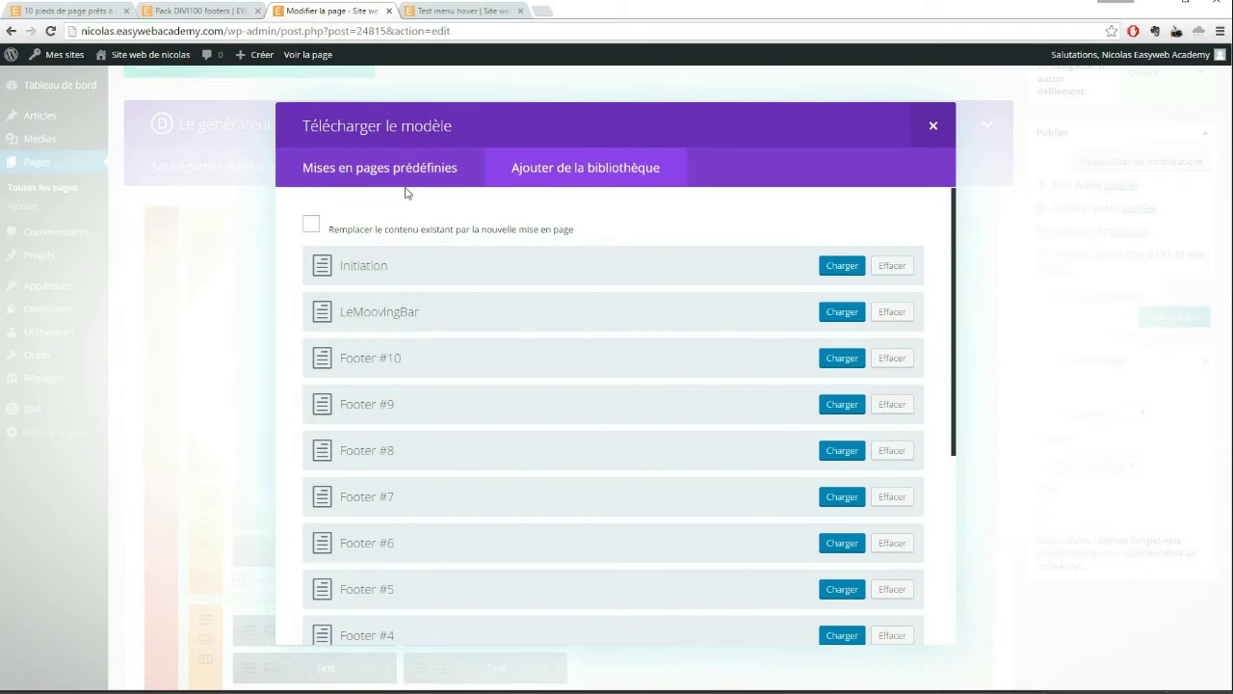
scroll(678, 214, "down", 1)
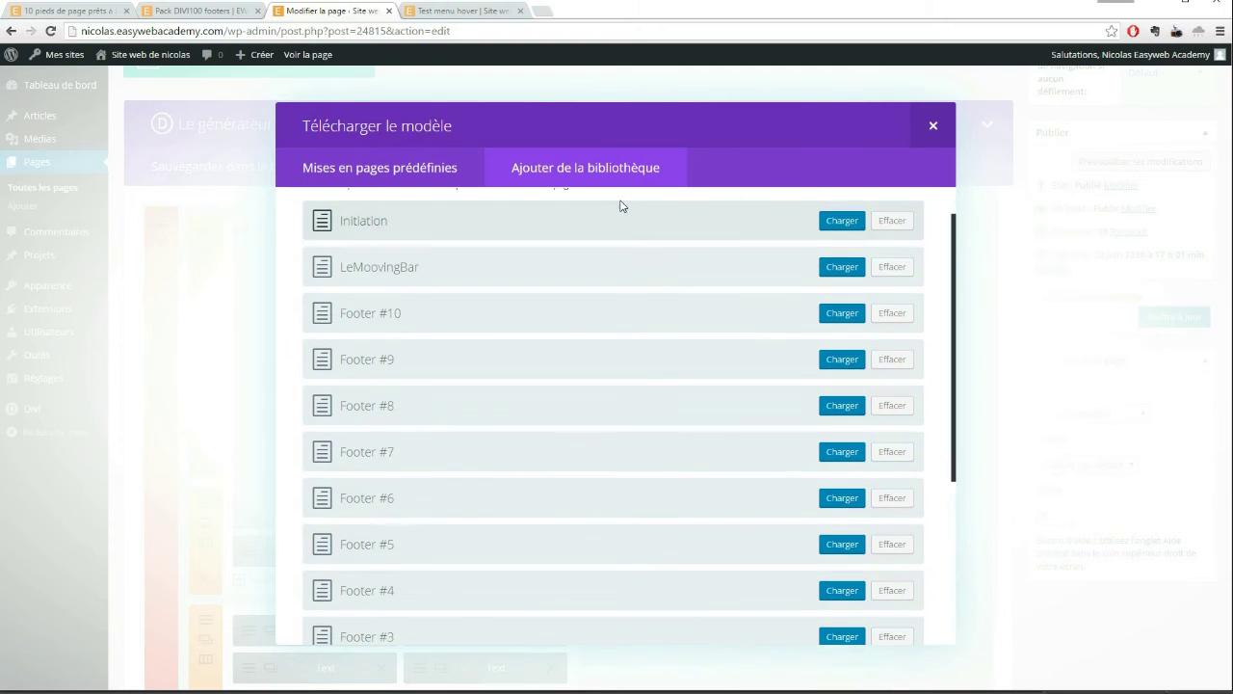
scroll(603, 254, "up", 1)
scroll(603, 254, "down", 1)
scroll(515, 300, "up", 1)
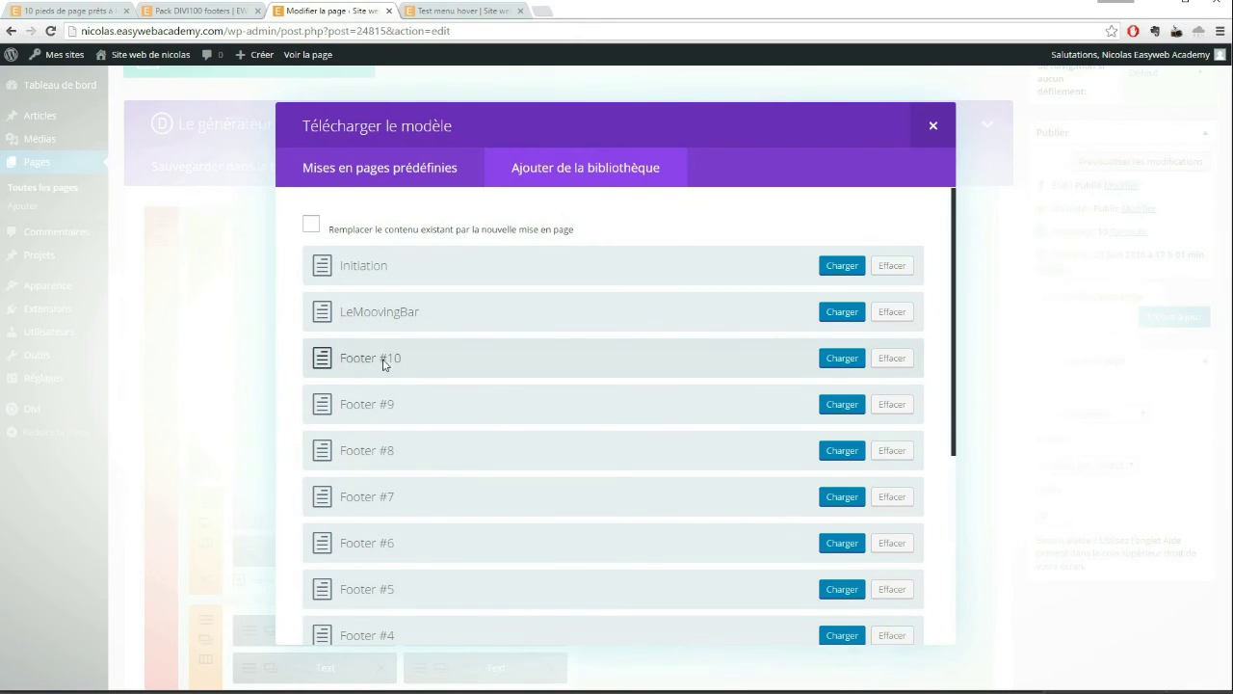
left_click(840, 358)
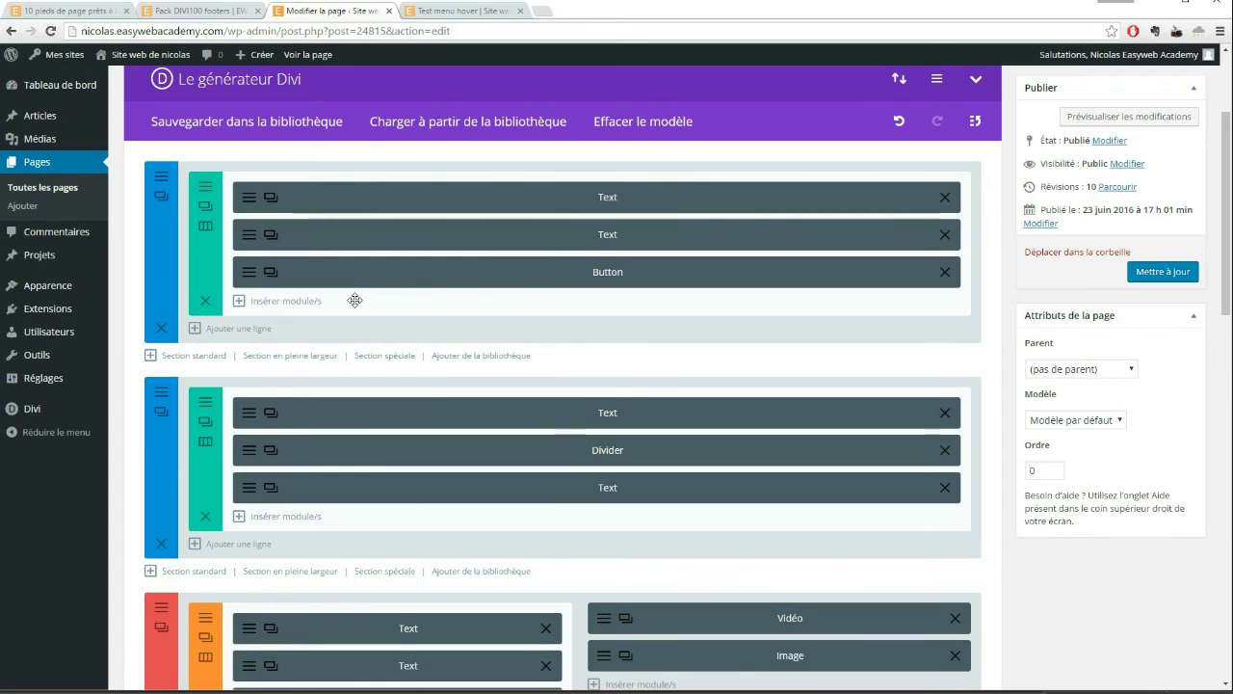
scroll(354, 293, "down", 1)
scroll(354, 293, "up", 1)
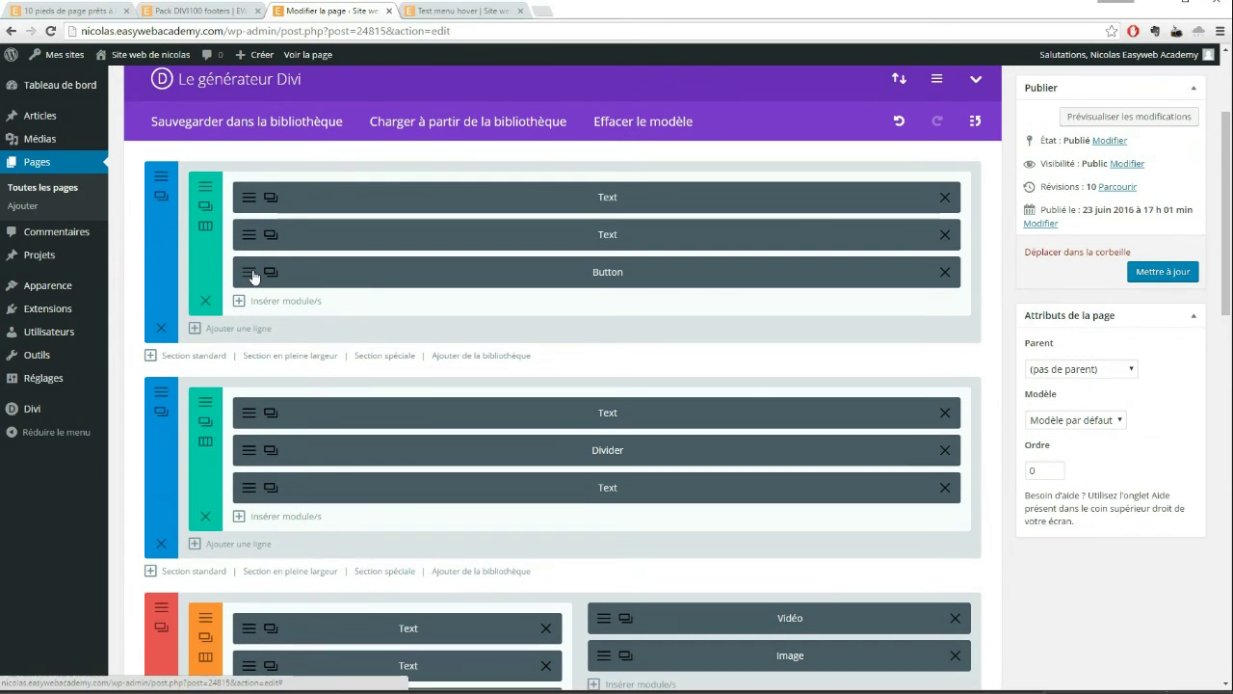
- Update the Test menu hover page and reload its live version to view the added Footer #10 layout
left_click(1162, 270)
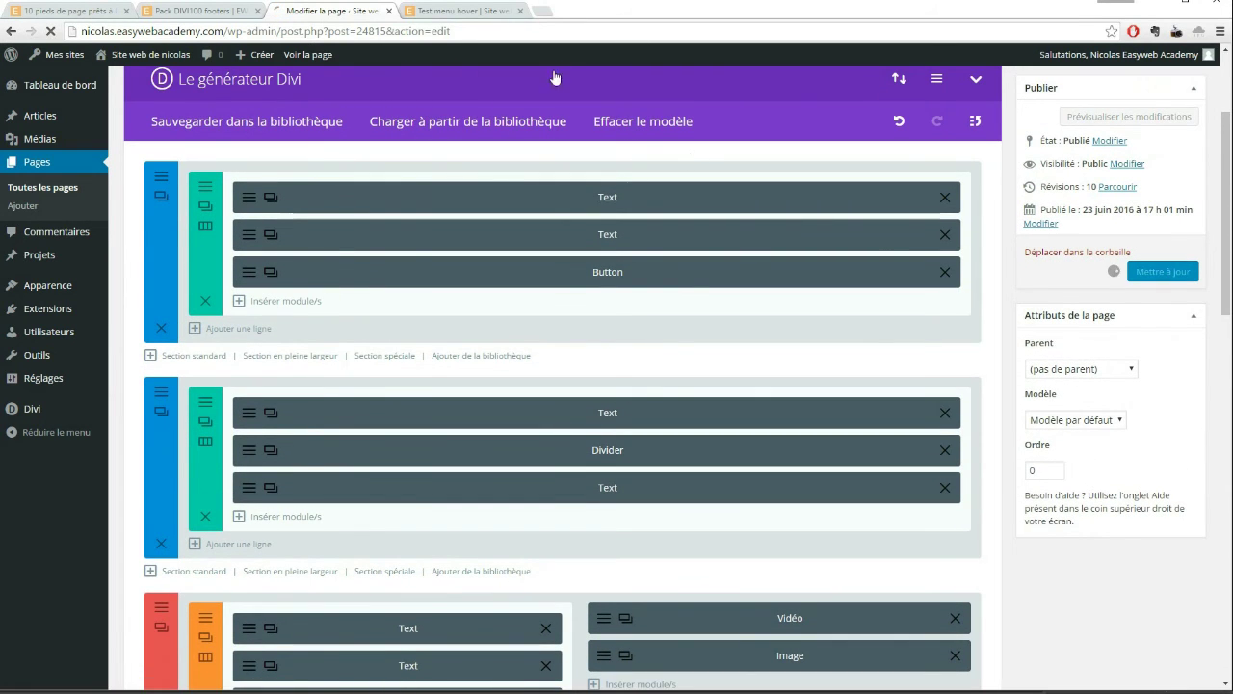
left_click(469, 12)
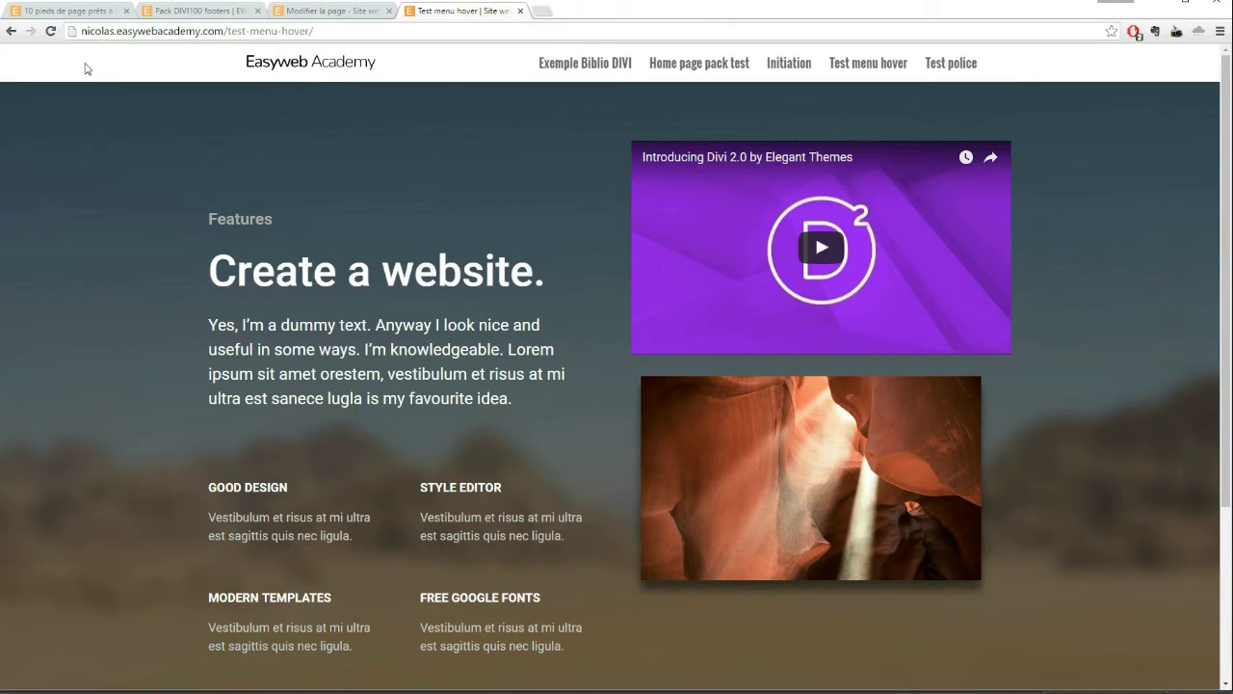
left_click(50, 31)
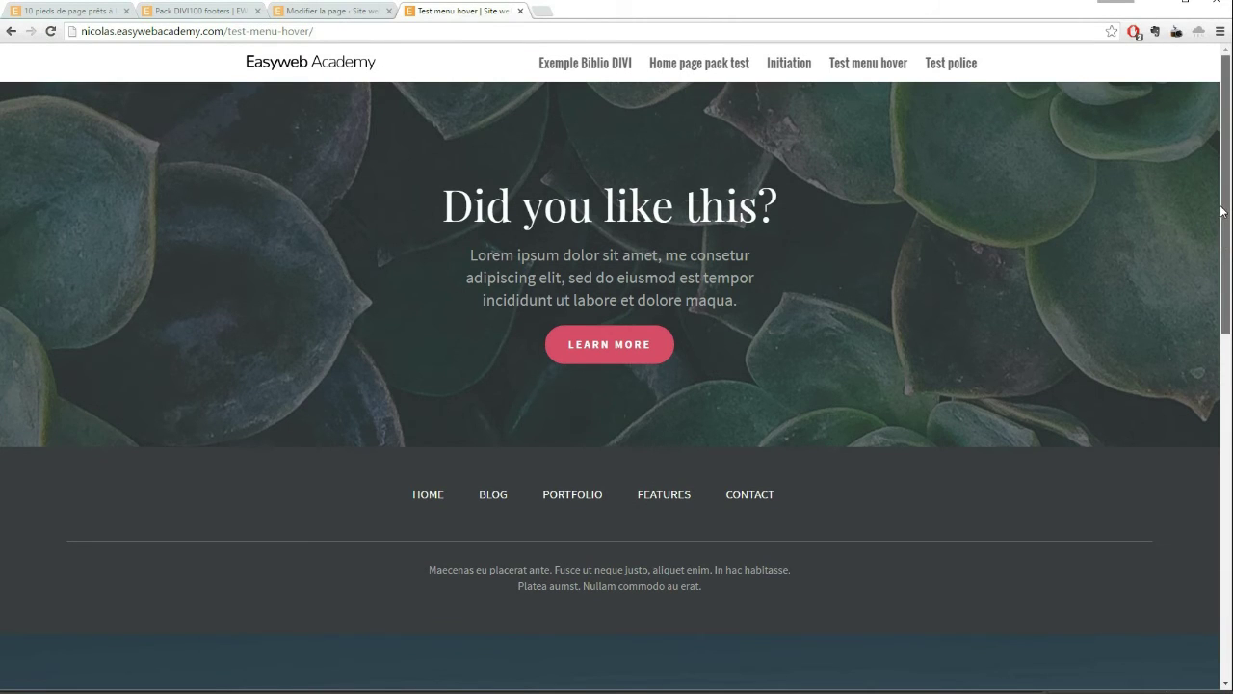
left_click_drag(1227, 176, 1211, 142)
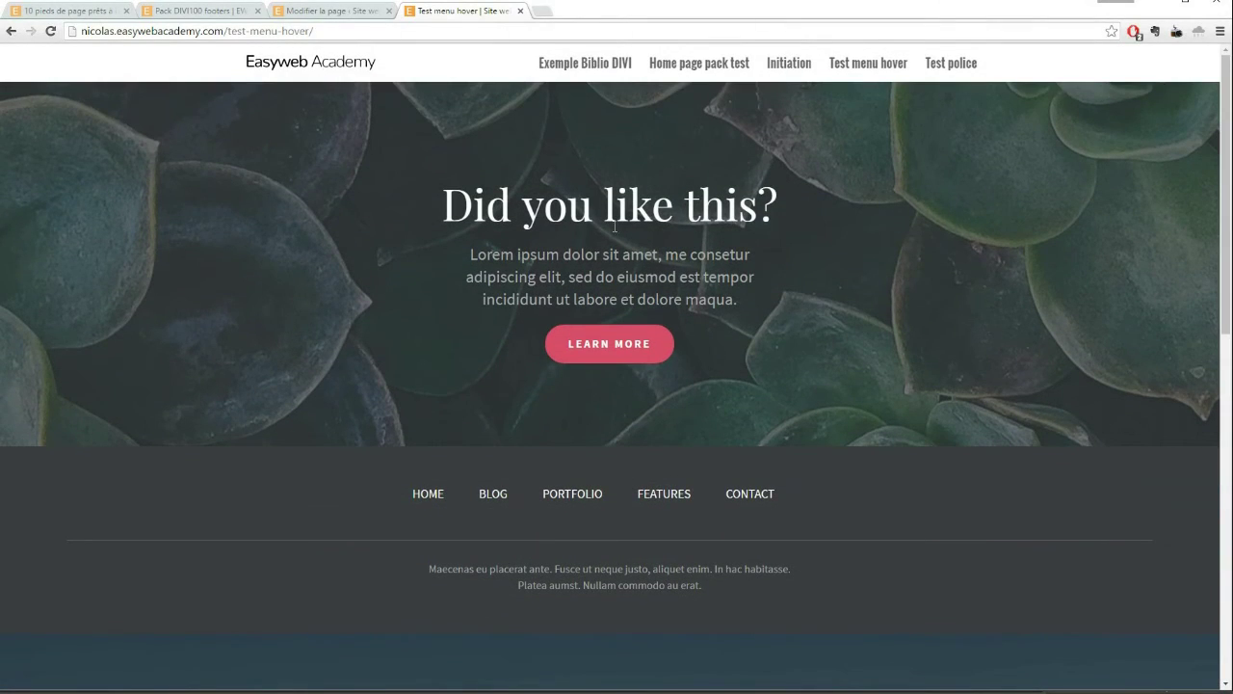
- Return to the page editor and move the two footer sections below the specialty section containing the video and image modules
left_click(311, 10)
scroll(620, 193, "down", 5)
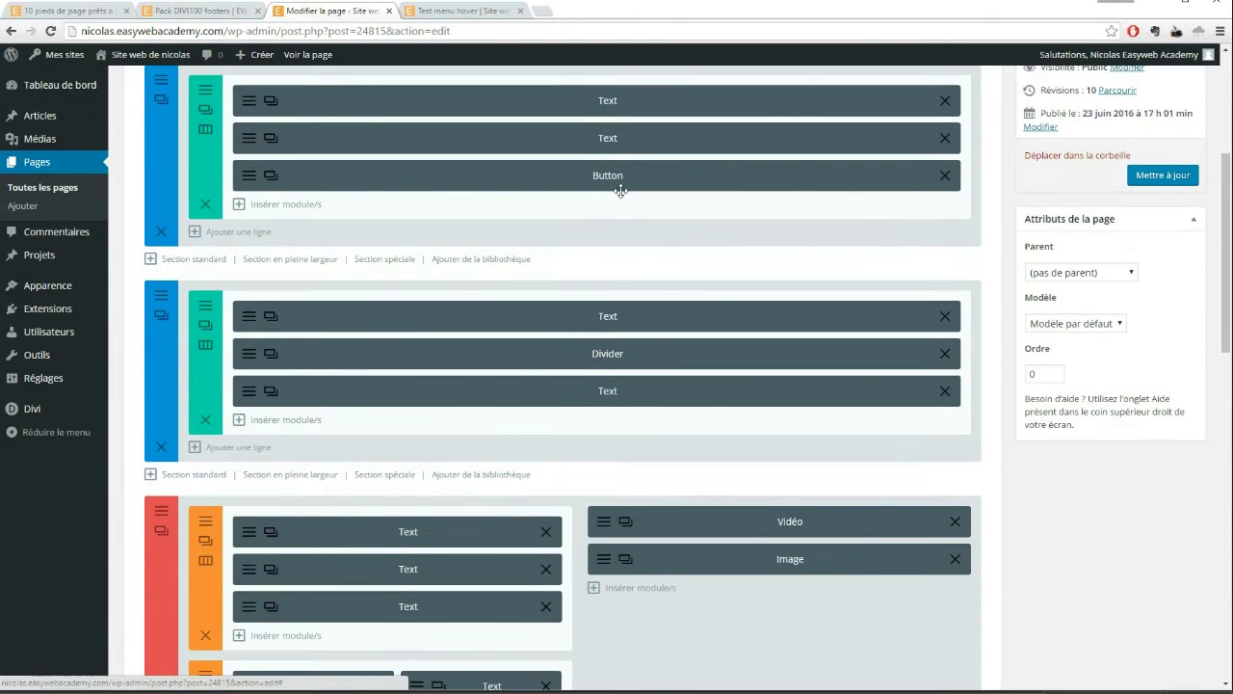
scroll(621, 190, "down", 1)
scroll(296, 199, "up", 2)
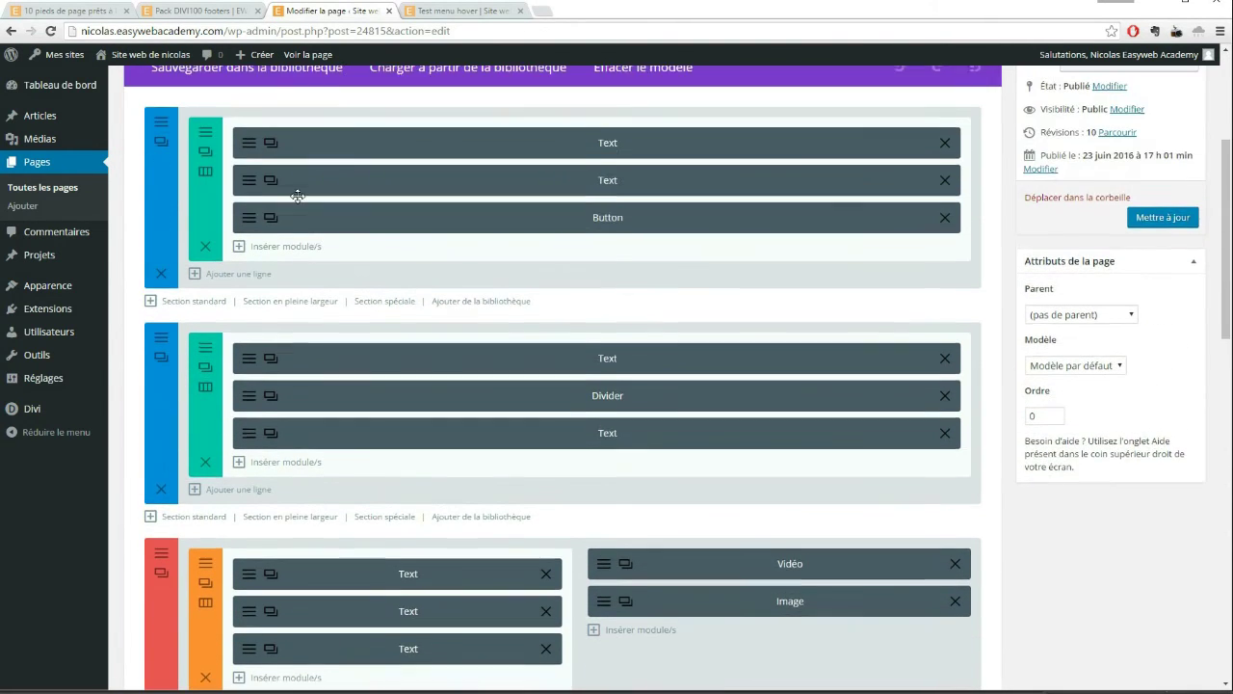
scroll(295, 221, "down", 1)
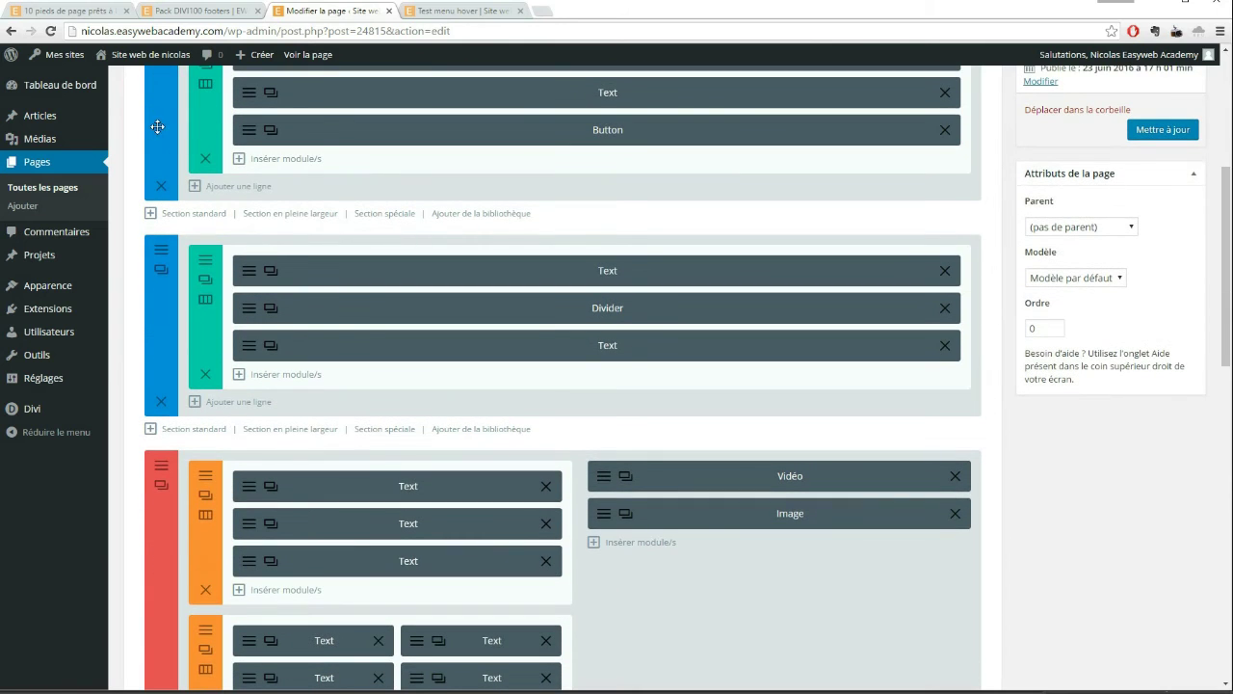
left_click_drag(164, 152, 140, 525)
scroll(630, 289, "up", 5)
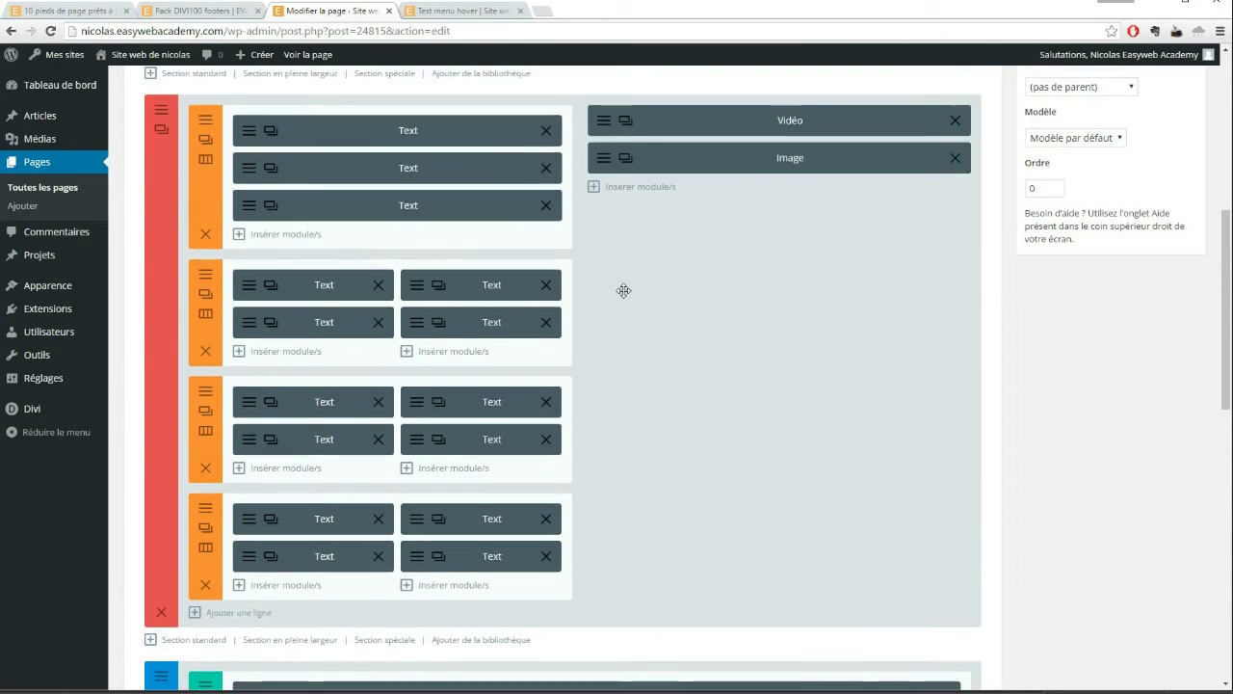
left_click_drag(168, 163, 197, 575)
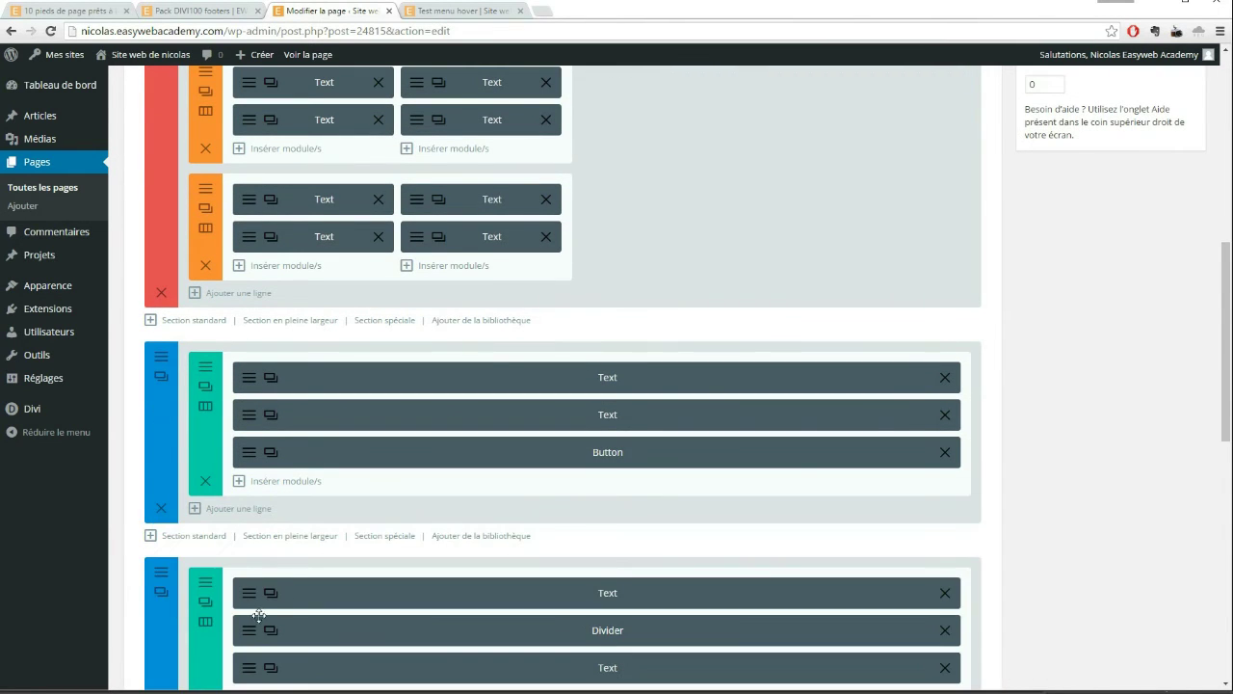
scroll(805, 198, "down", 2)
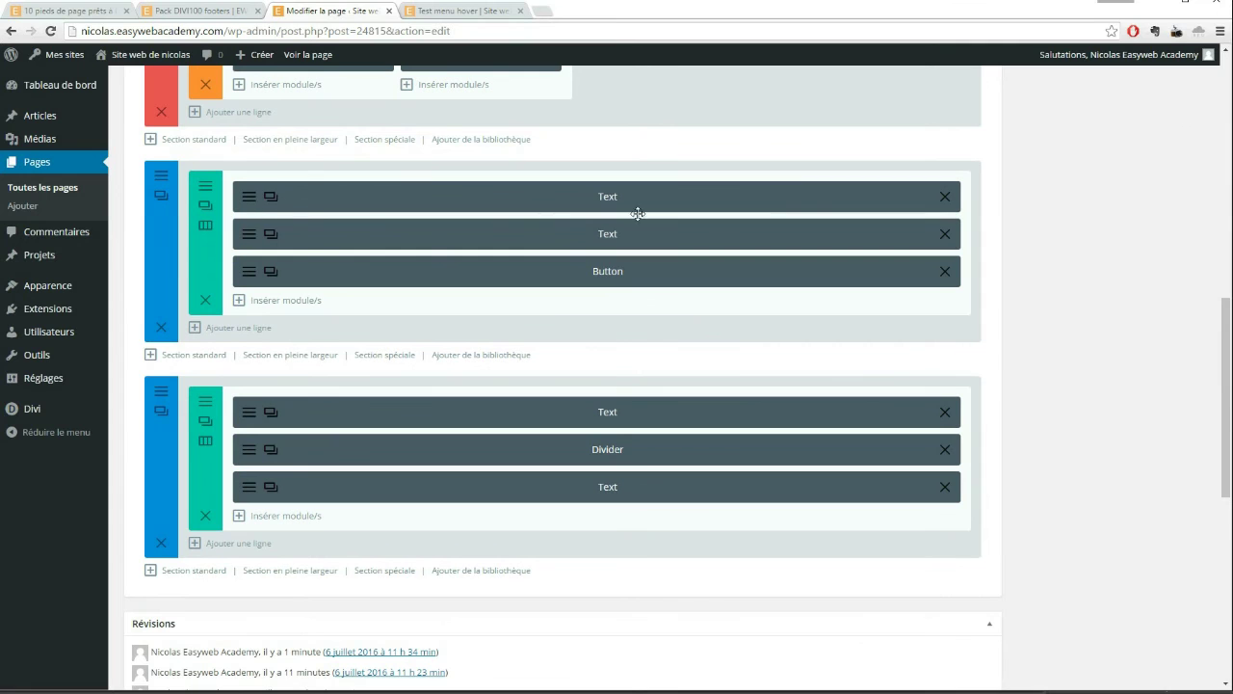
- Set the admin label of the "Did you like this?" text module to "Footer partie 1" and save the module
left_click(252, 199)
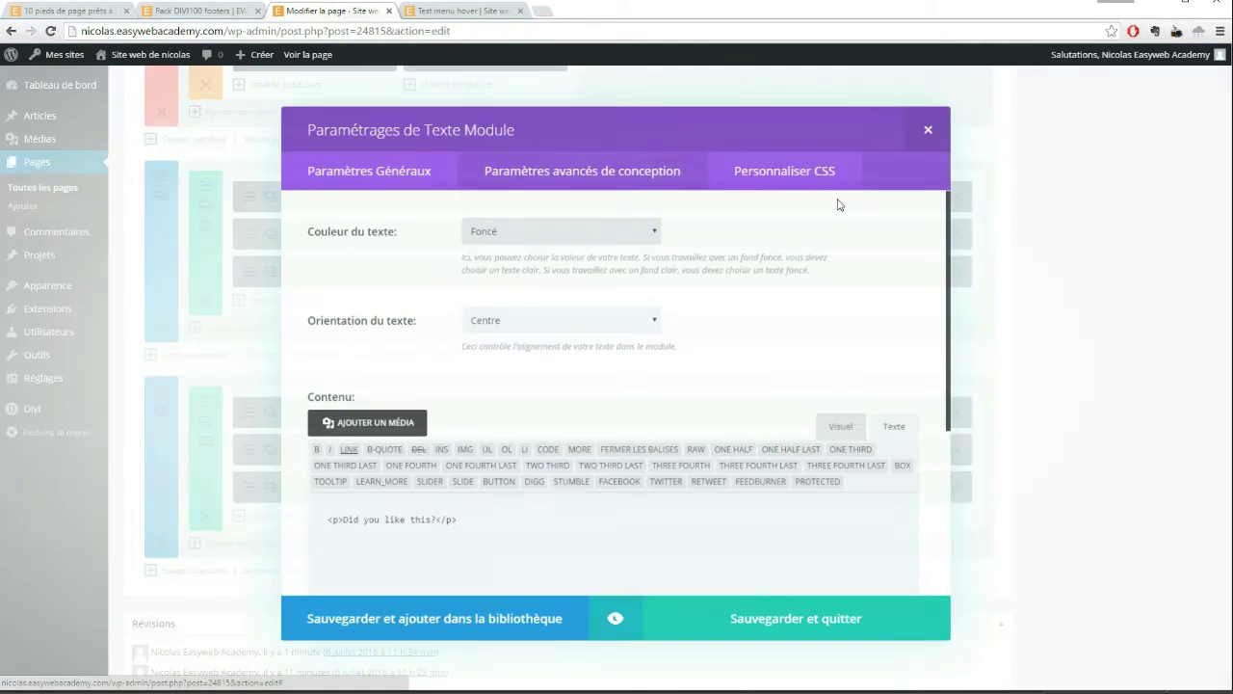
scroll(647, 287, "down", 5)
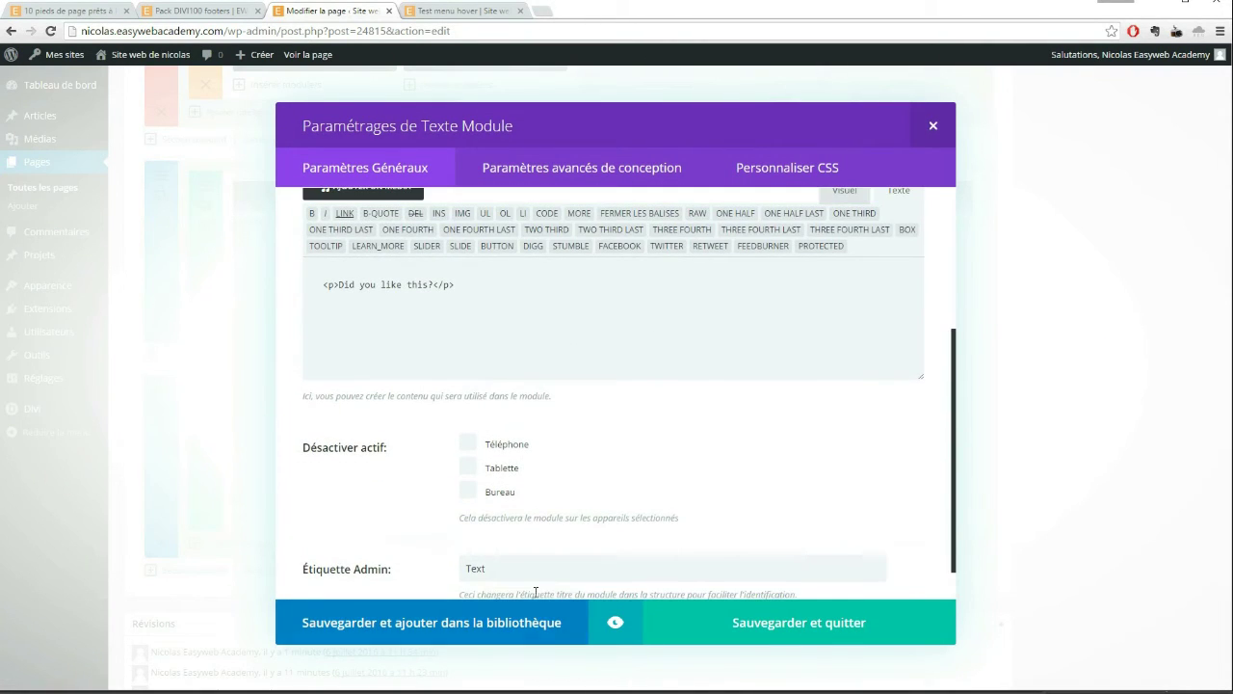
left_click_drag(522, 523, 414, 526)
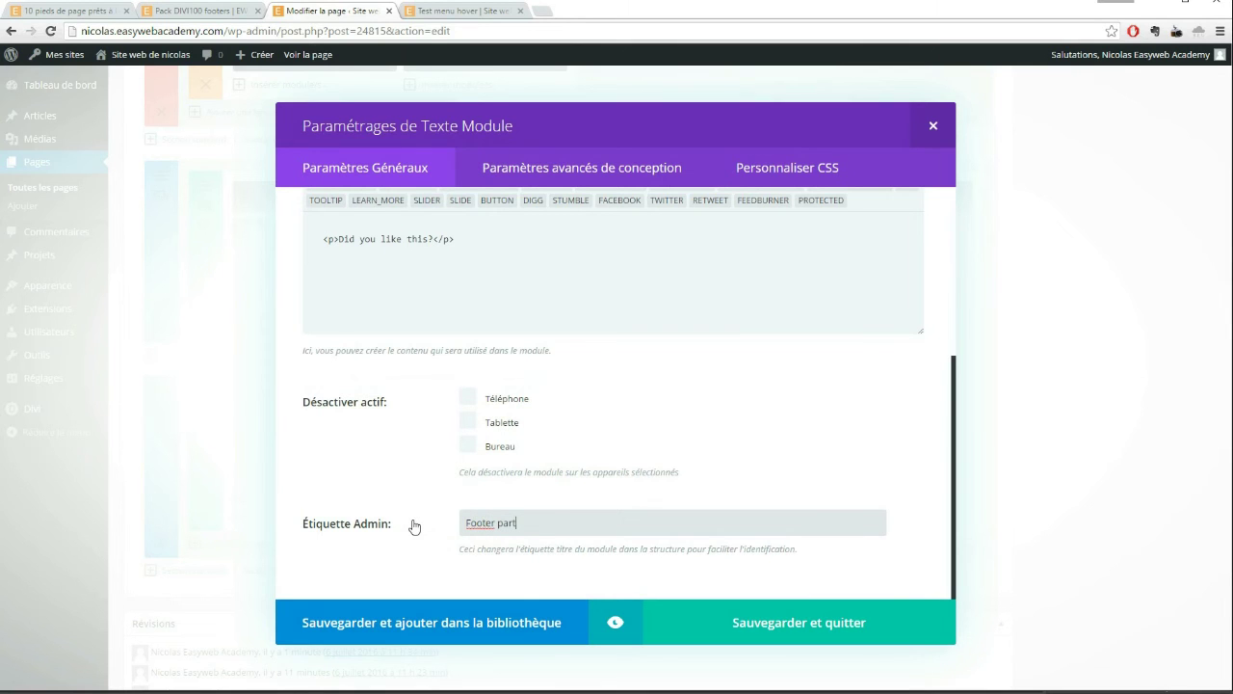
left_click(783, 625)
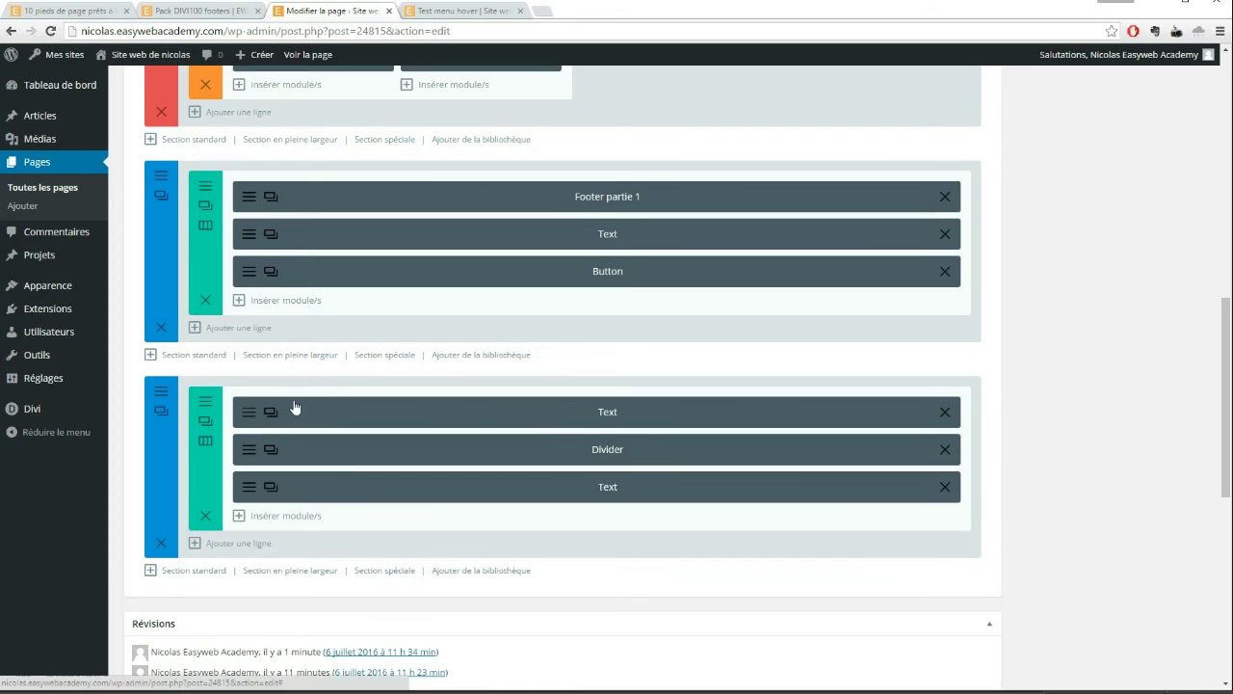
- Set the admin label of the text module holding the footer menu links to "Footer partie 2" and save the module
left_click(271, 412)
scroll(605, 367, "down", 2)
scroll(605, 372, "down", 1)
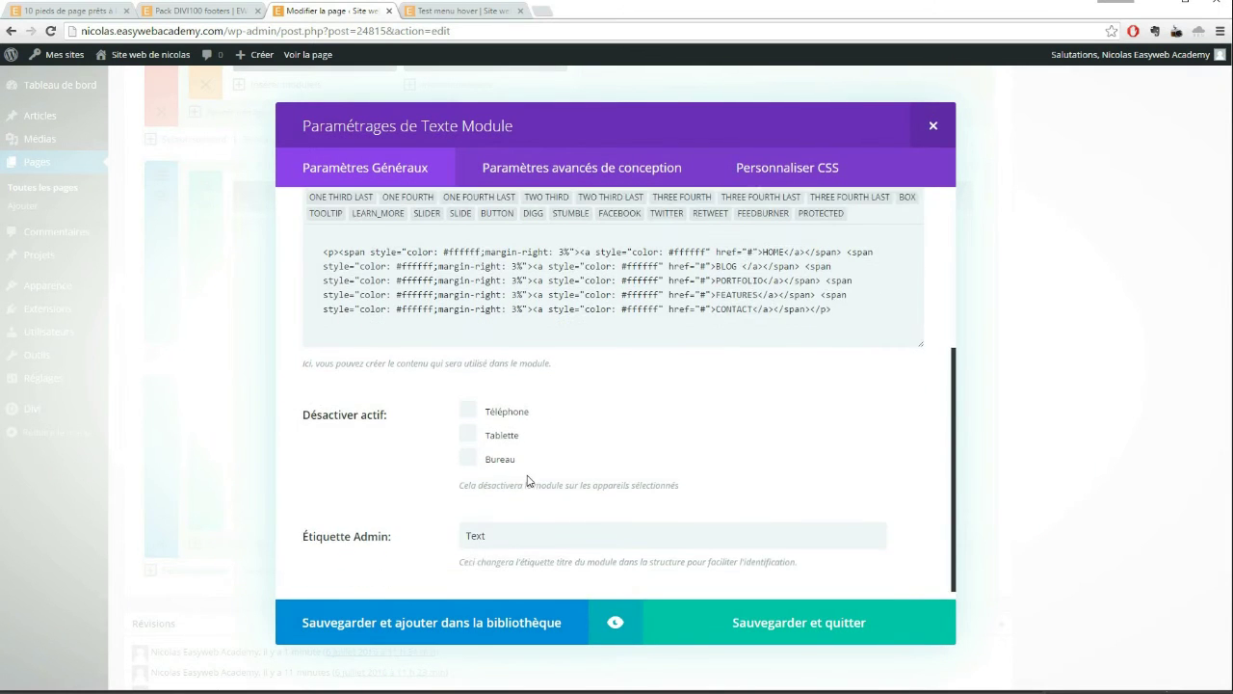
left_click(376, 522)
key("BackSpace")
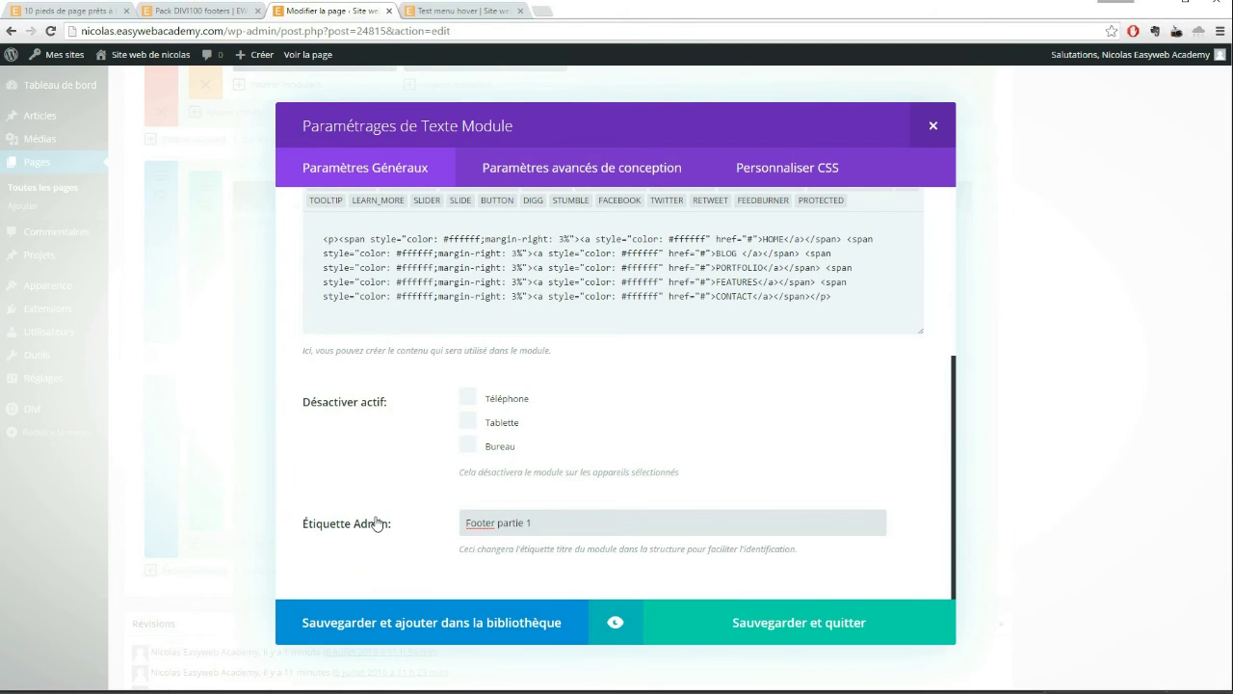
left_click(753, 633)
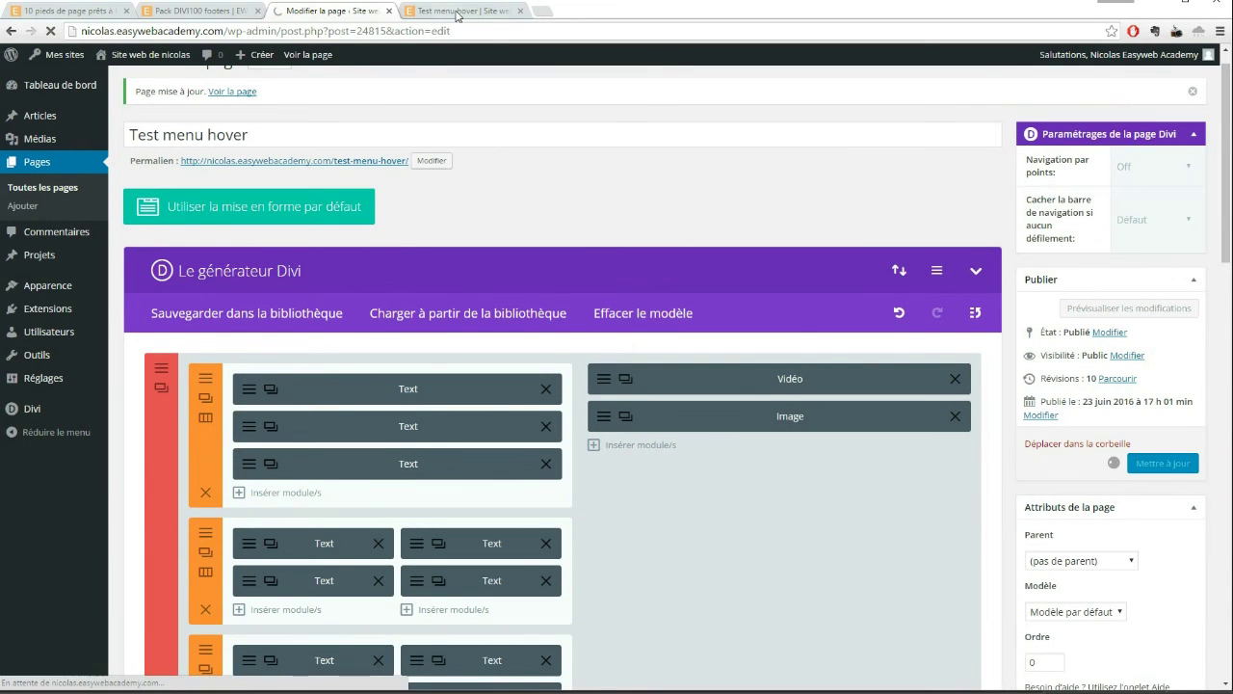
- Update the page, reload its live version and view it down to the footer
left_click(455, 11)
left_click(51, 32)
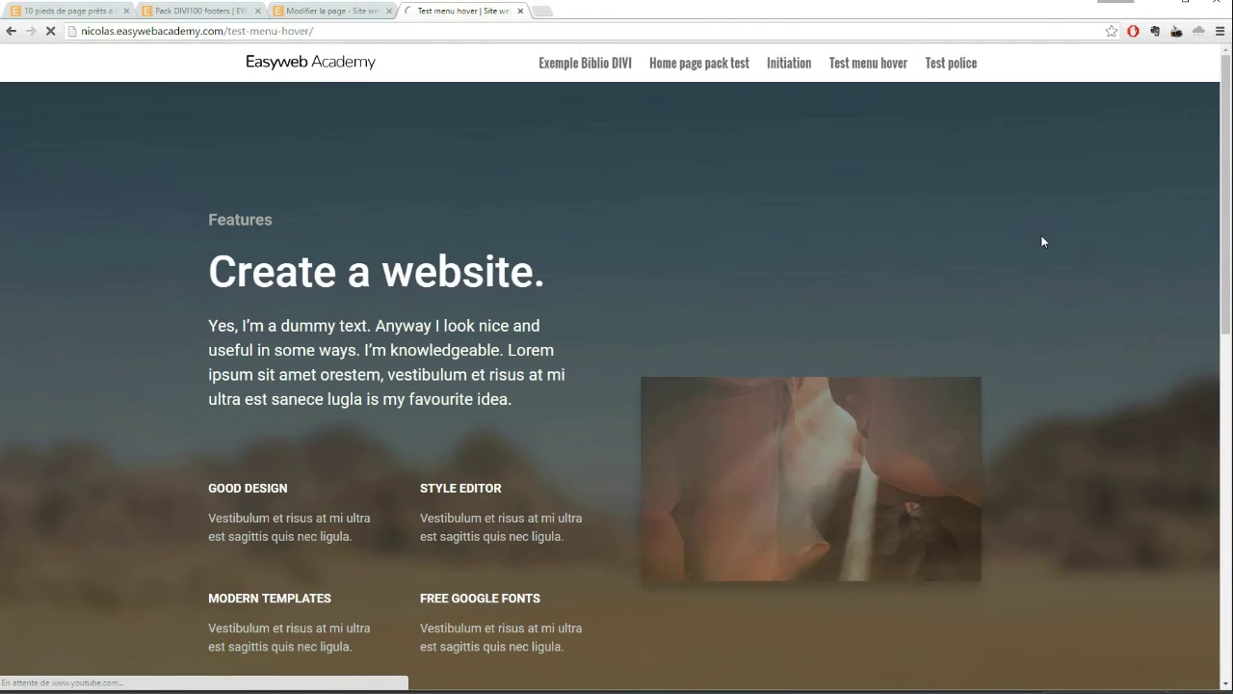
mouse_move(1227, 263)
left_mouse_down()
mouse_move(1214, 618)
mouse_move(1231, 241)
left_mouse_up()
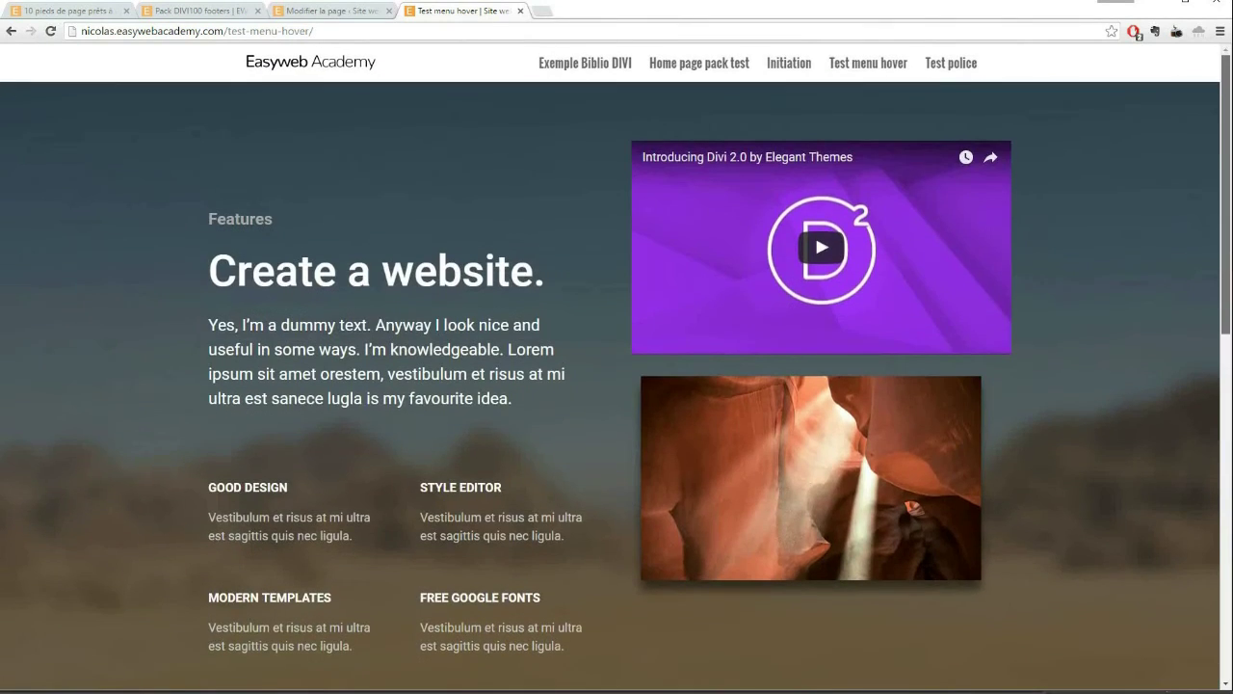
scroll(928, 299, "down", 8)
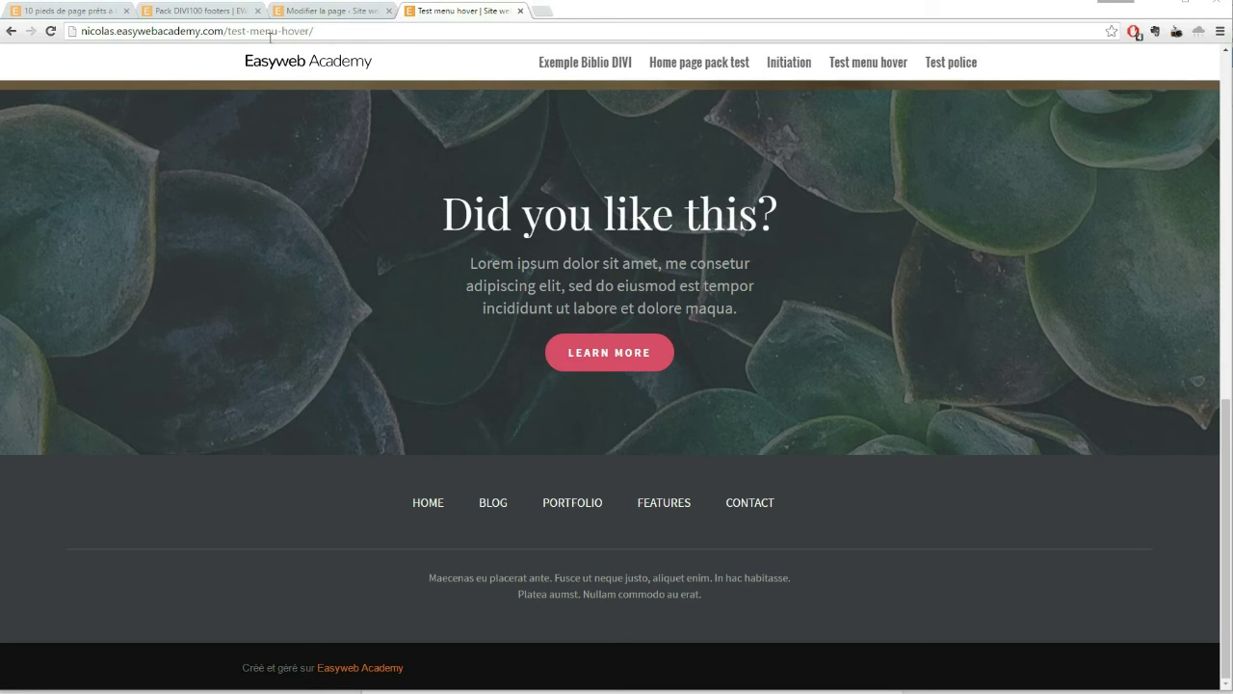
- Replace the text of the Footer partie 1 module with "Aimez-vous ça ?" and save the module
left_click(311, 11)
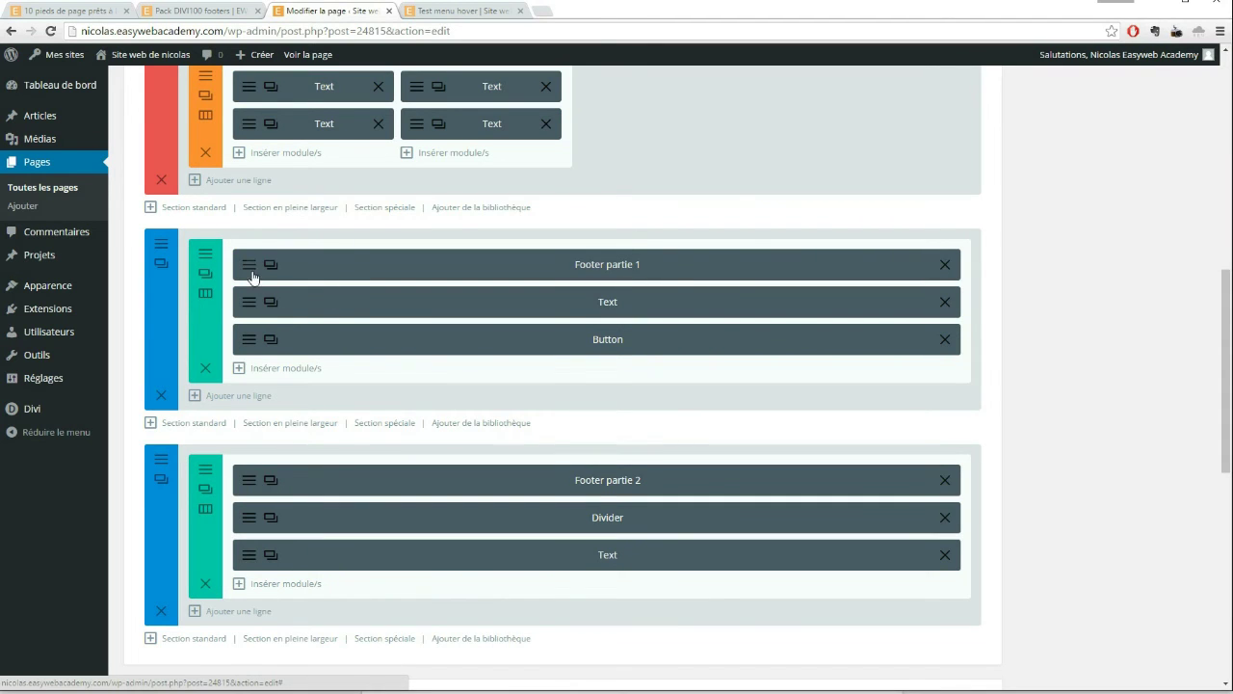
left_click(795, 312)
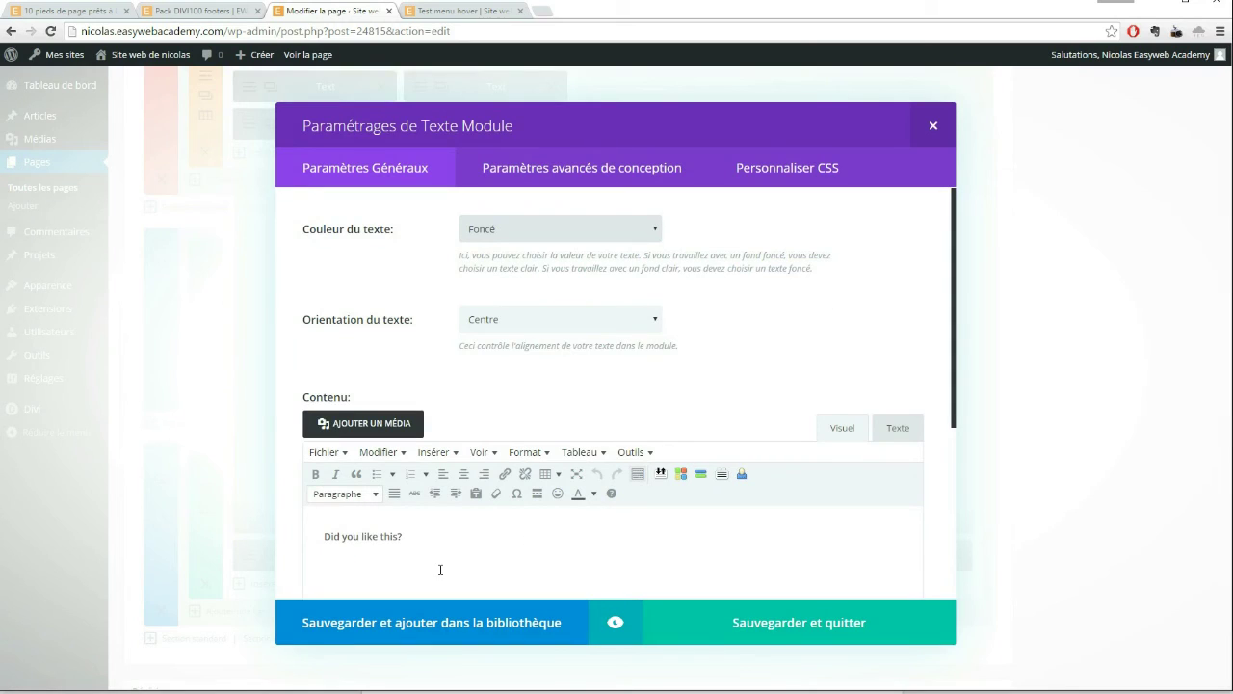
left_click_drag(420, 541, 207, 526)
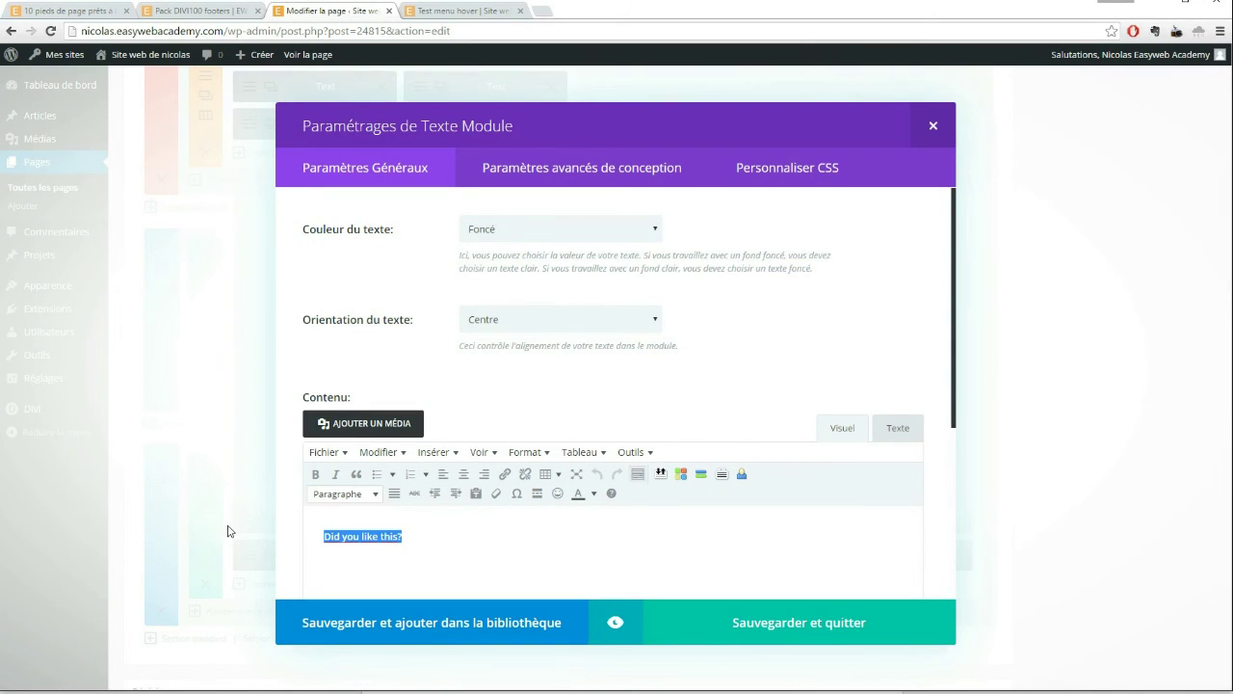
key("Delete")
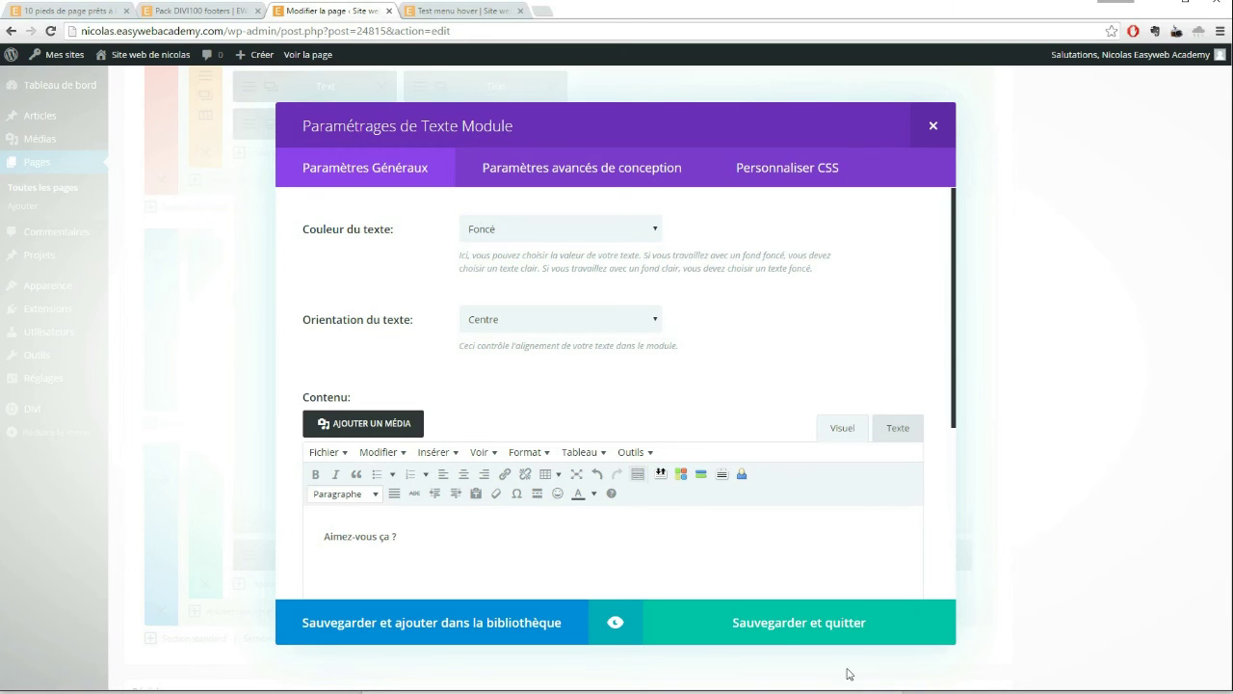
left_click(753, 631)
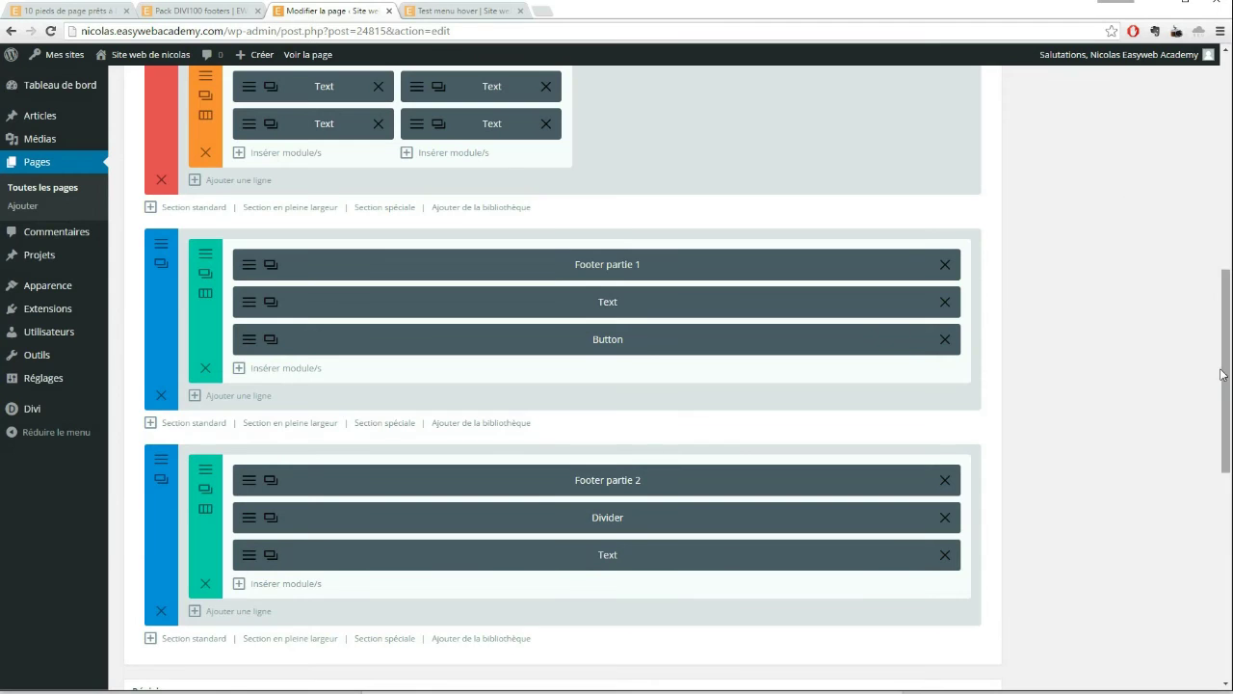
- Update the Test menu hover page and reload its live version to check the footer heading
left_click_drag(1226, 389, 1222, 158)
left_click(1160, 452)
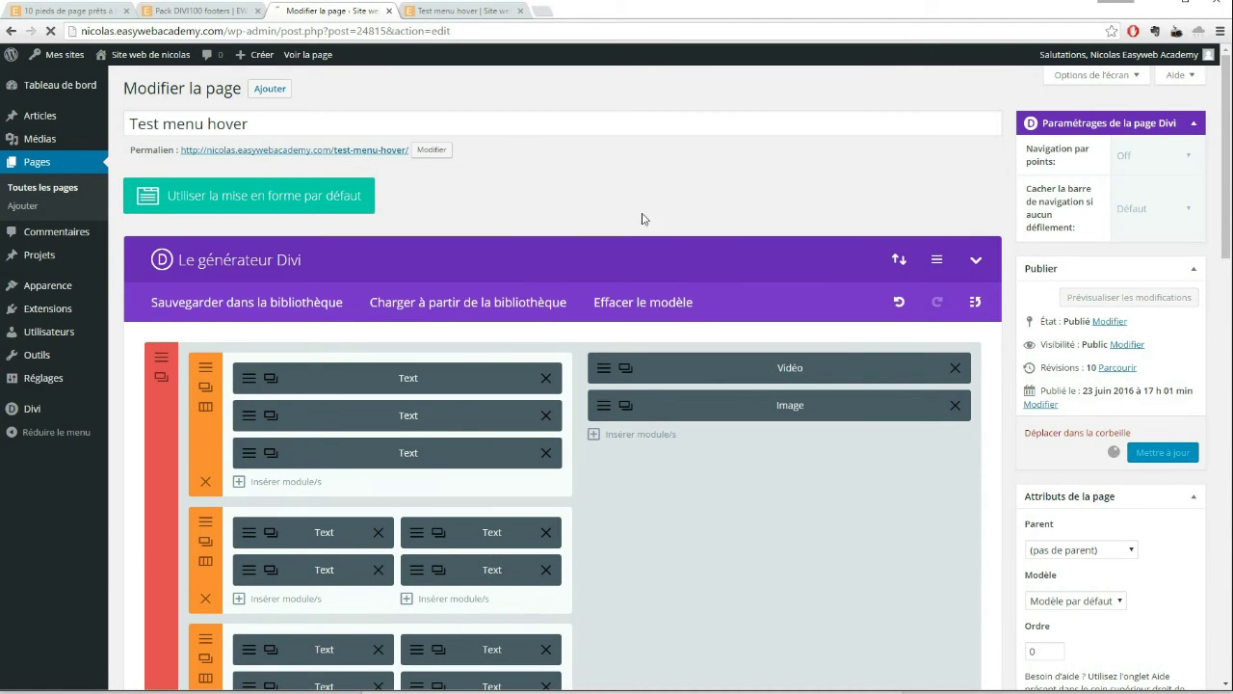
left_click(467, 12)
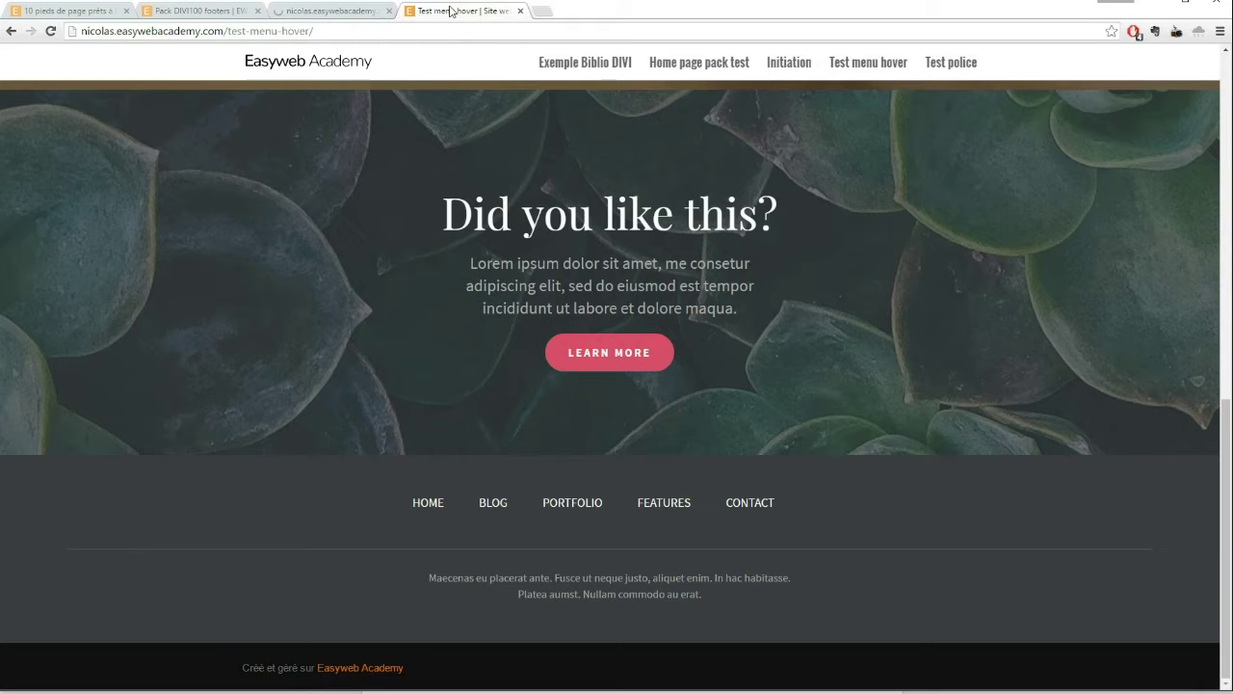
left_click(50, 32)
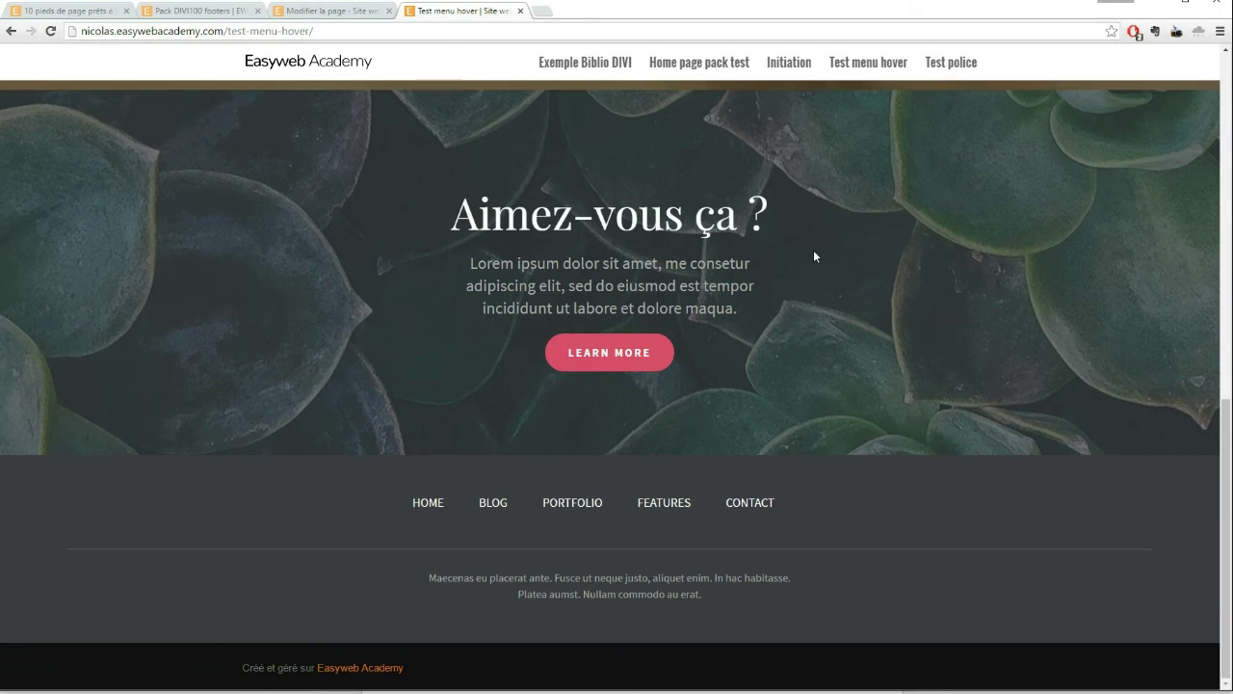
scroll(893, 256, "up", 2)
scroll(893, 256, "down", 2)
scroll(808, 205, "up", 1)
scroll(808, 206, "down", 1)
- Return to the page editor, review the save-to-library options for the Footer partie 1 section, and close the dialogs without saving
left_click(305, 14)
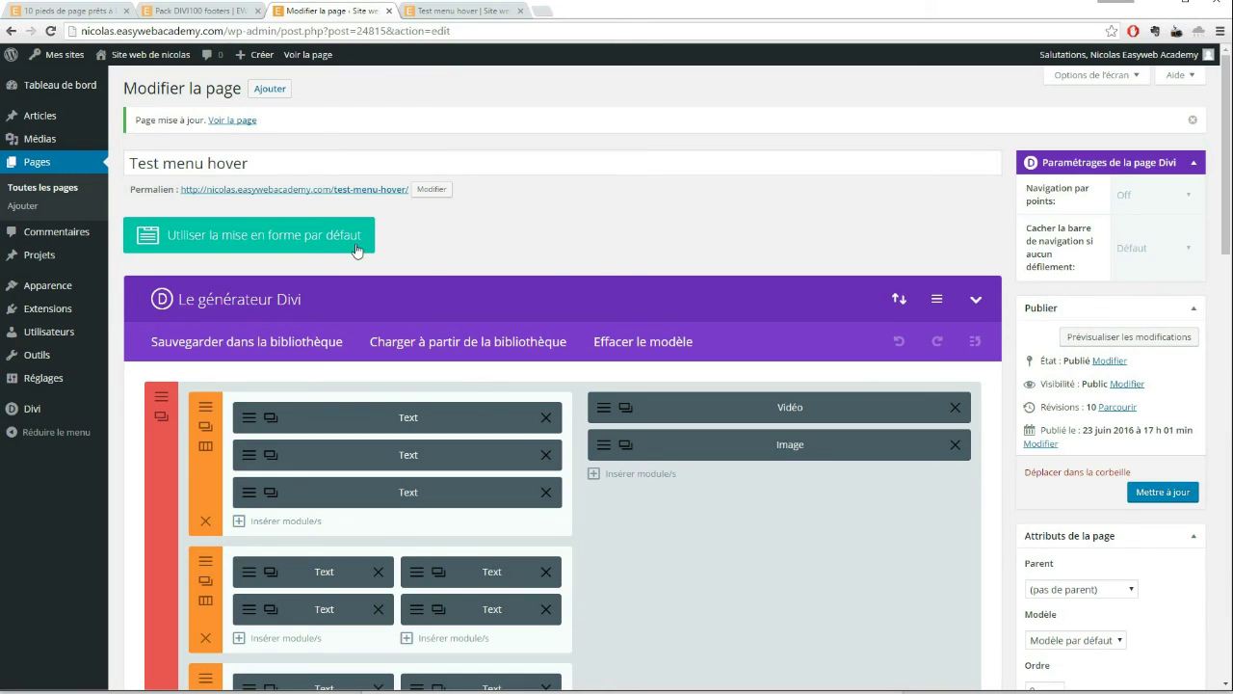
scroll(597, 249, "down", 3)
scroll(599, 255, "down", 4)
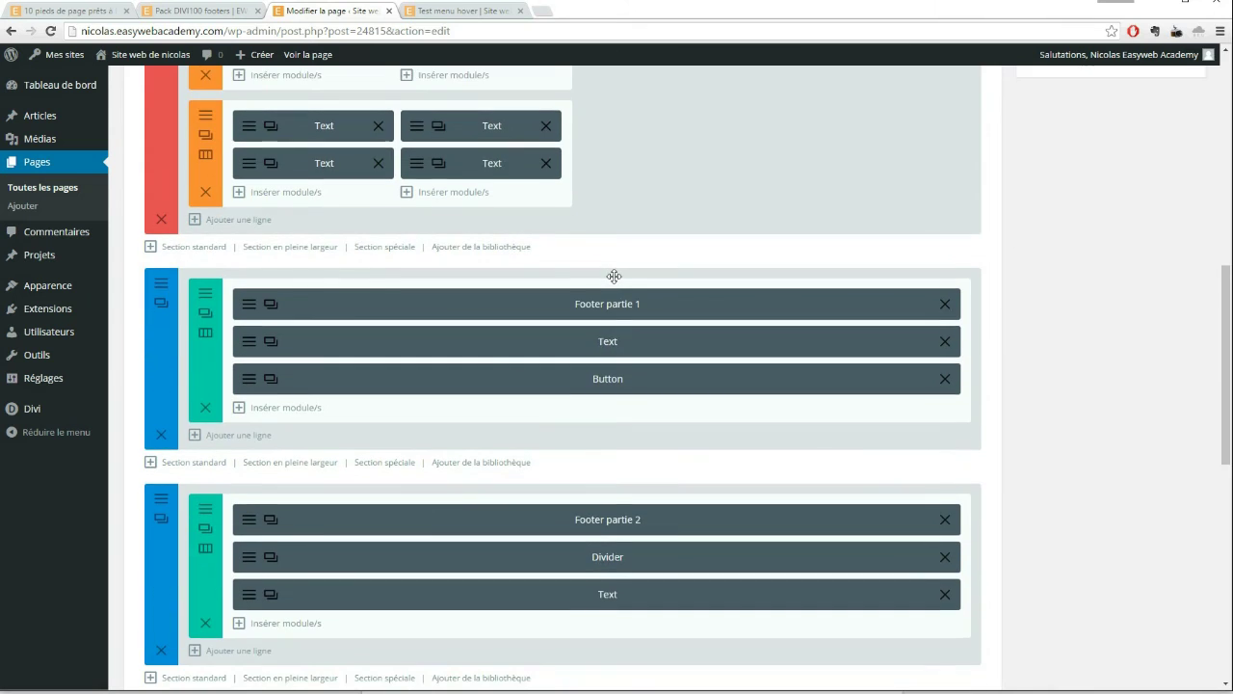
scroll(613, 276, "down", 1)
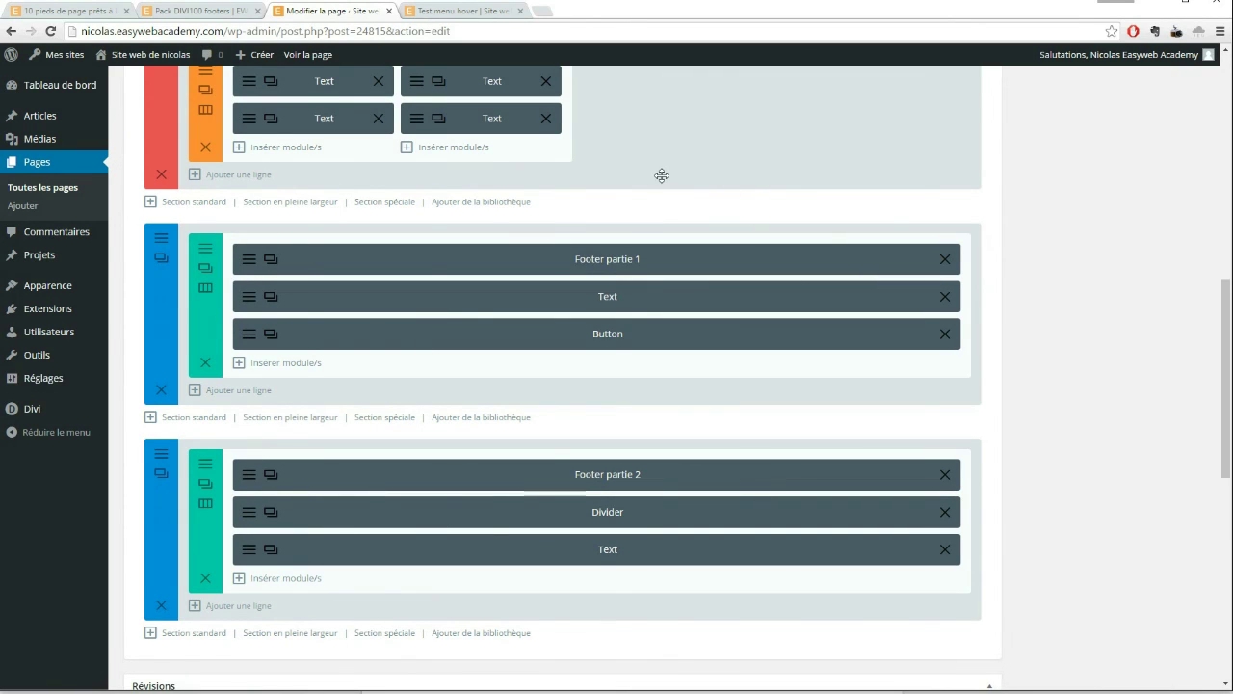
scroll(385, 238, "down", 1)
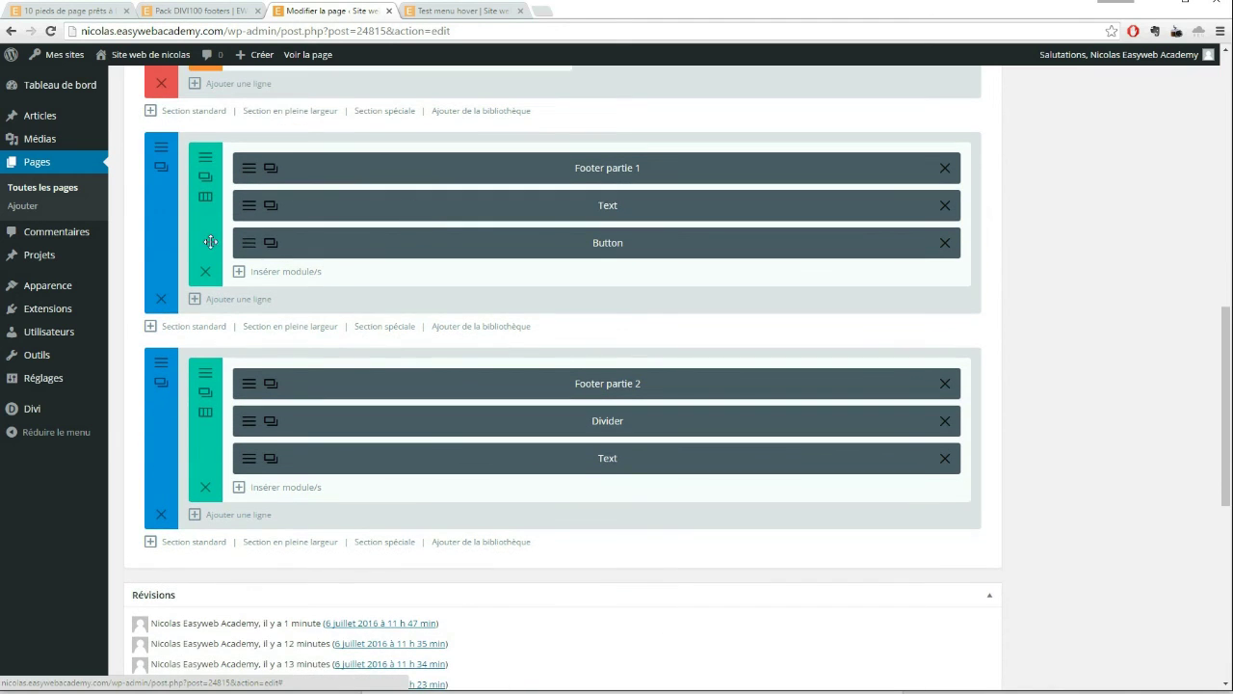
right_click(159, 215)
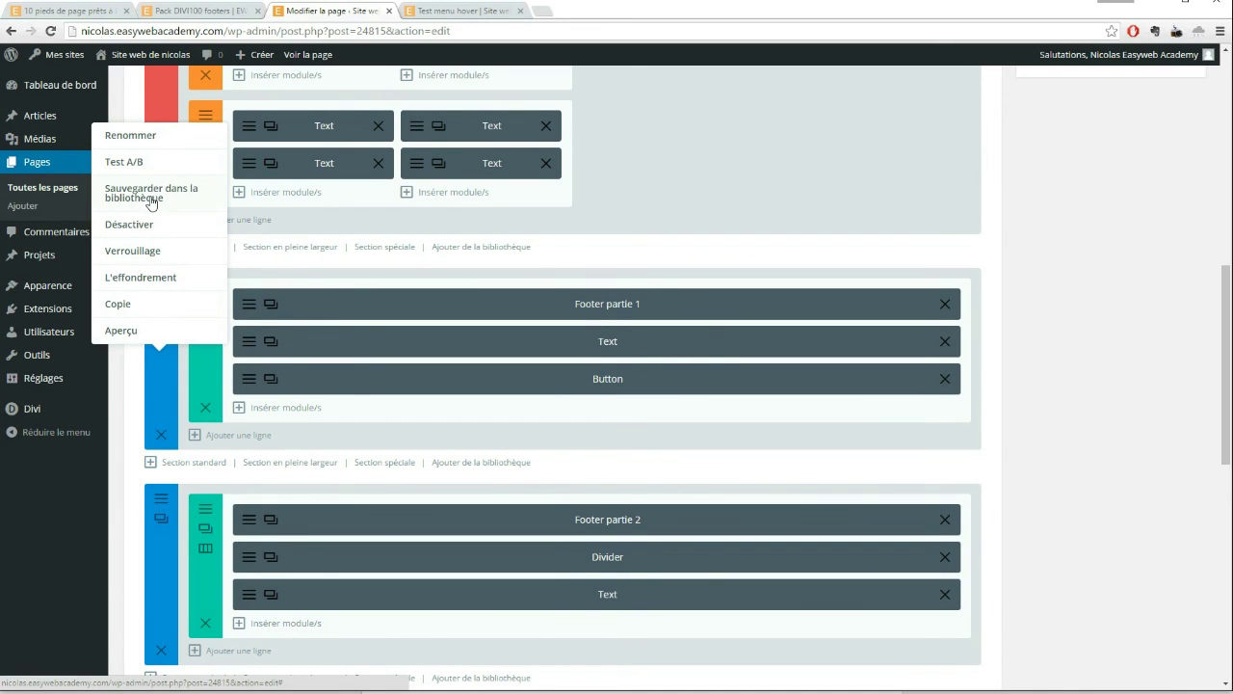
left_click(212, 193)
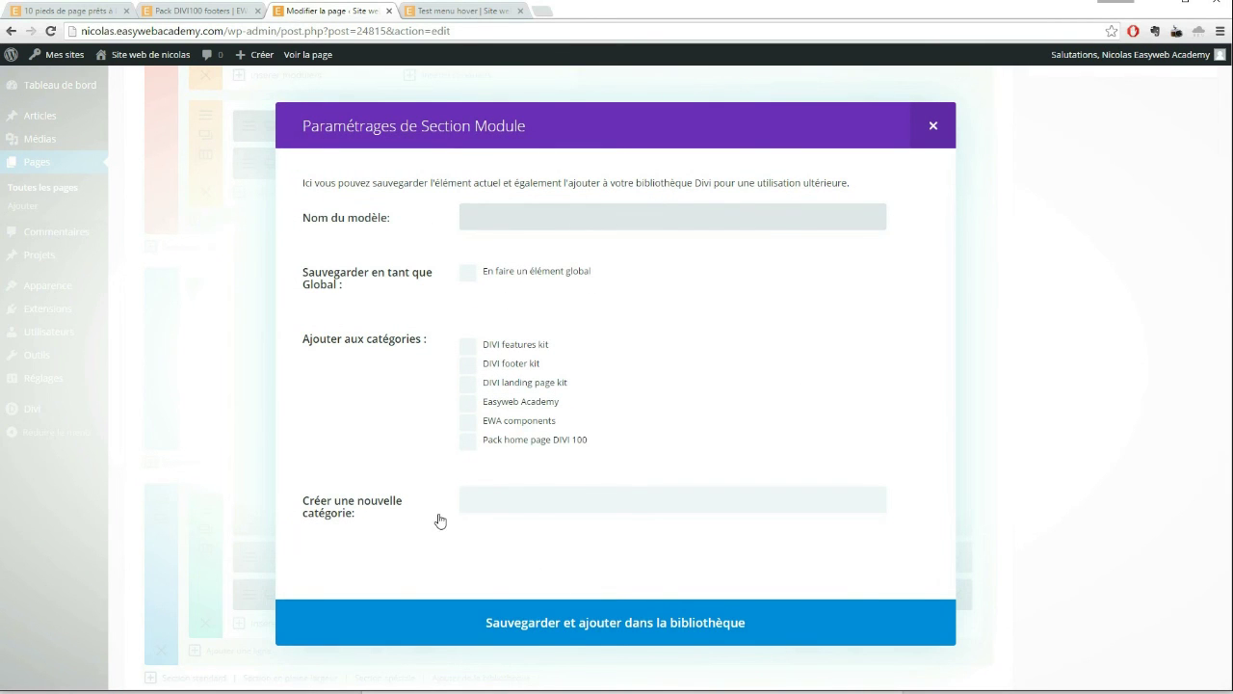
left_click(933, 128)
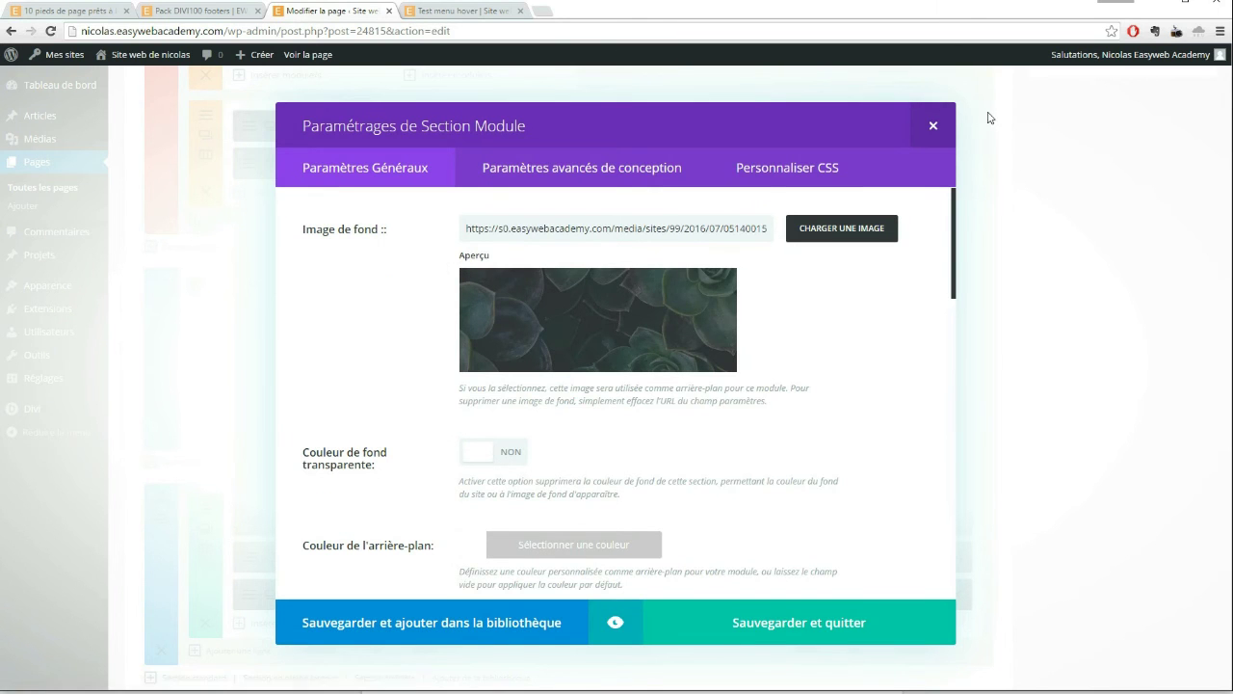
left_click(932, 126)
- Delete the specialty section with the video and image modules, keeping only the two footer sections on the page
scroll(310, 277, "up", 6)
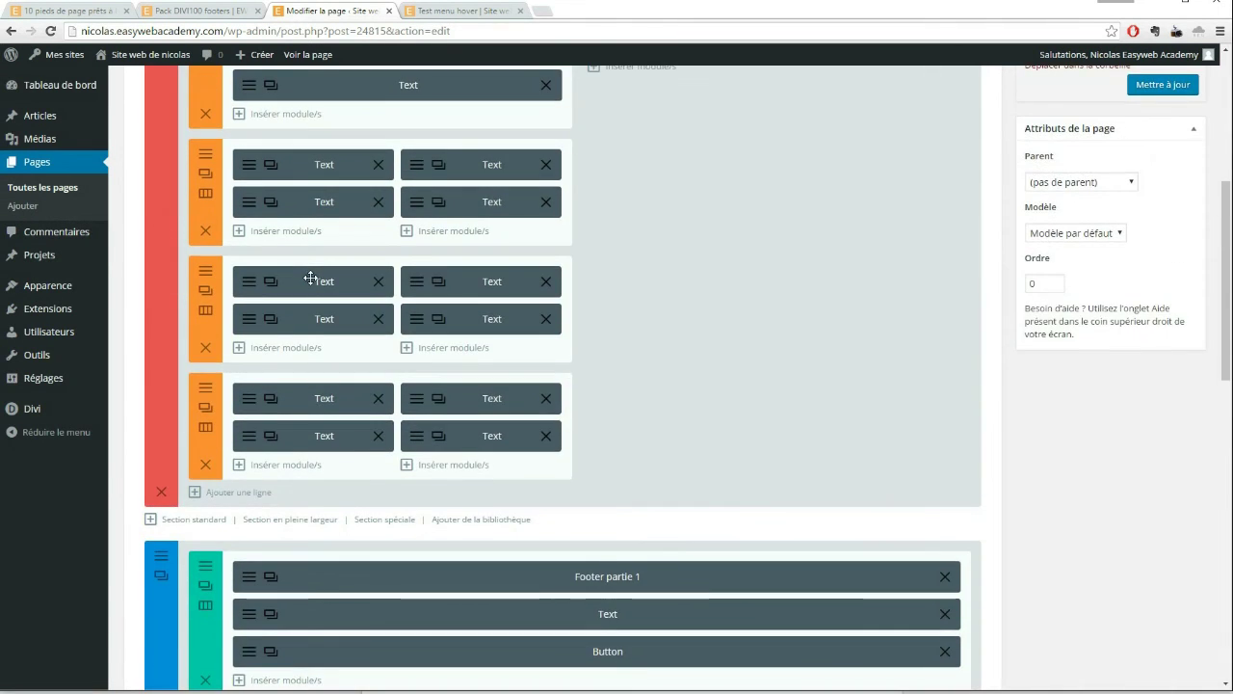
scroll(309, 284, "down", 3)
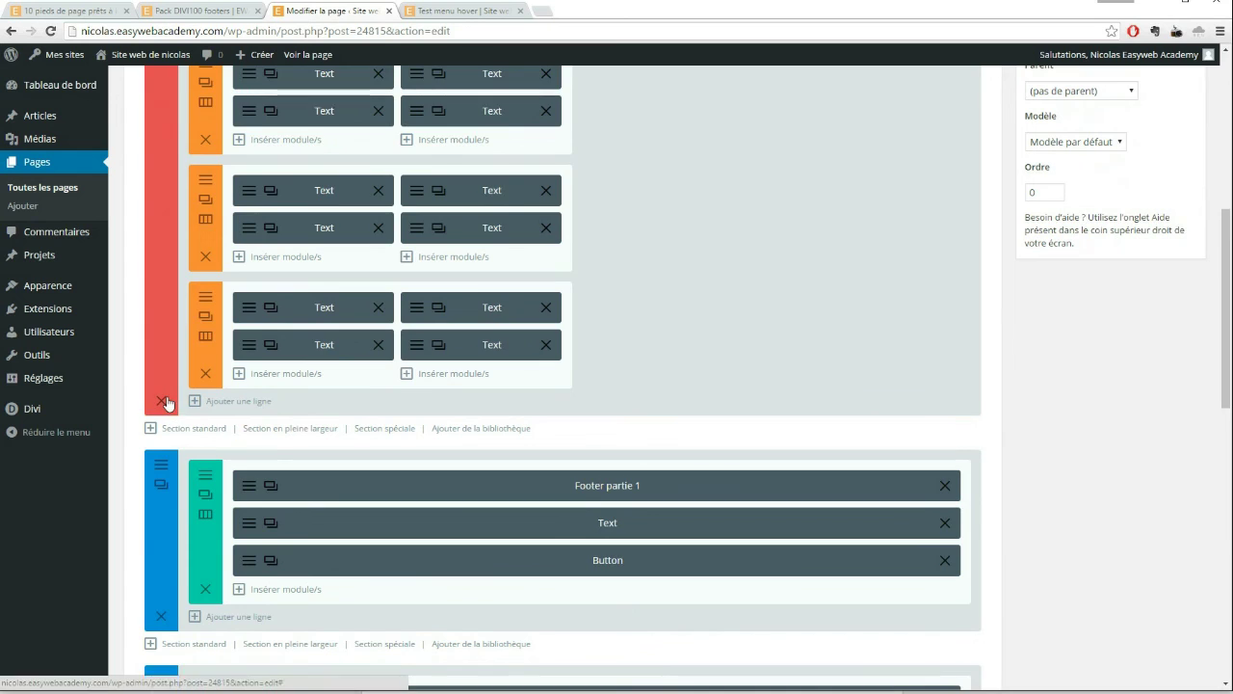
left_click(162, 401)
scroll(689, 337, "up", 3)
scroll(689, 337, "up", 1)
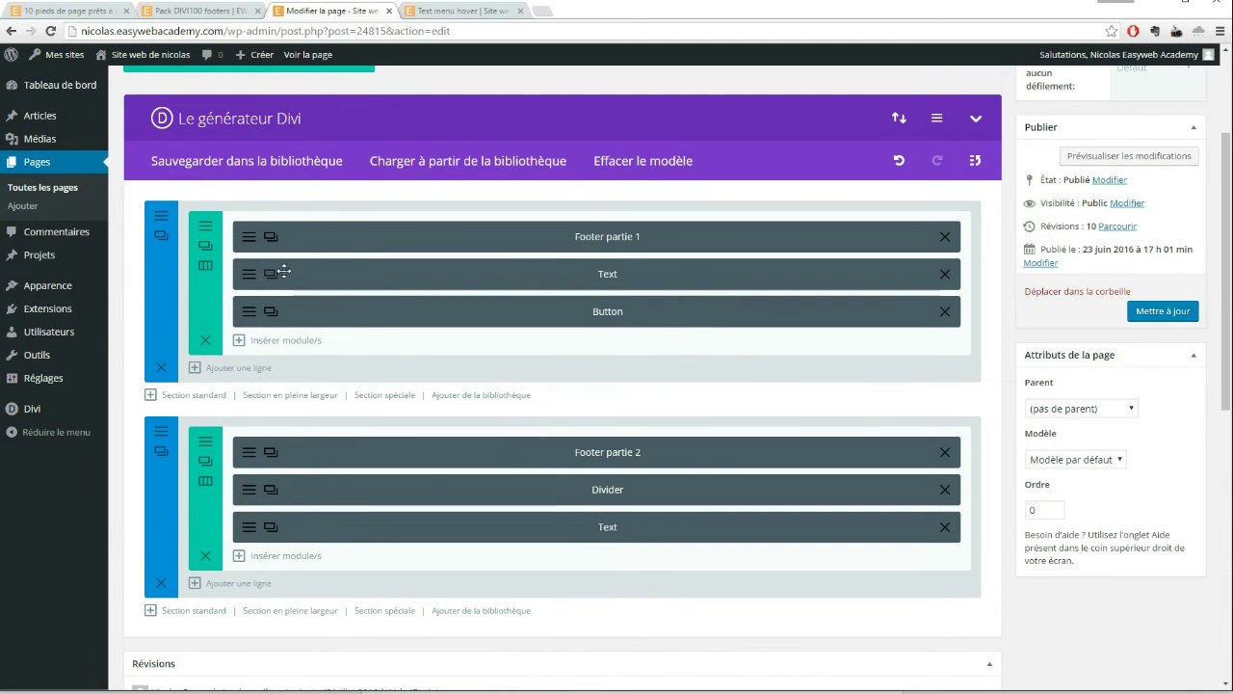
scroll(491, 223, "down", 1)
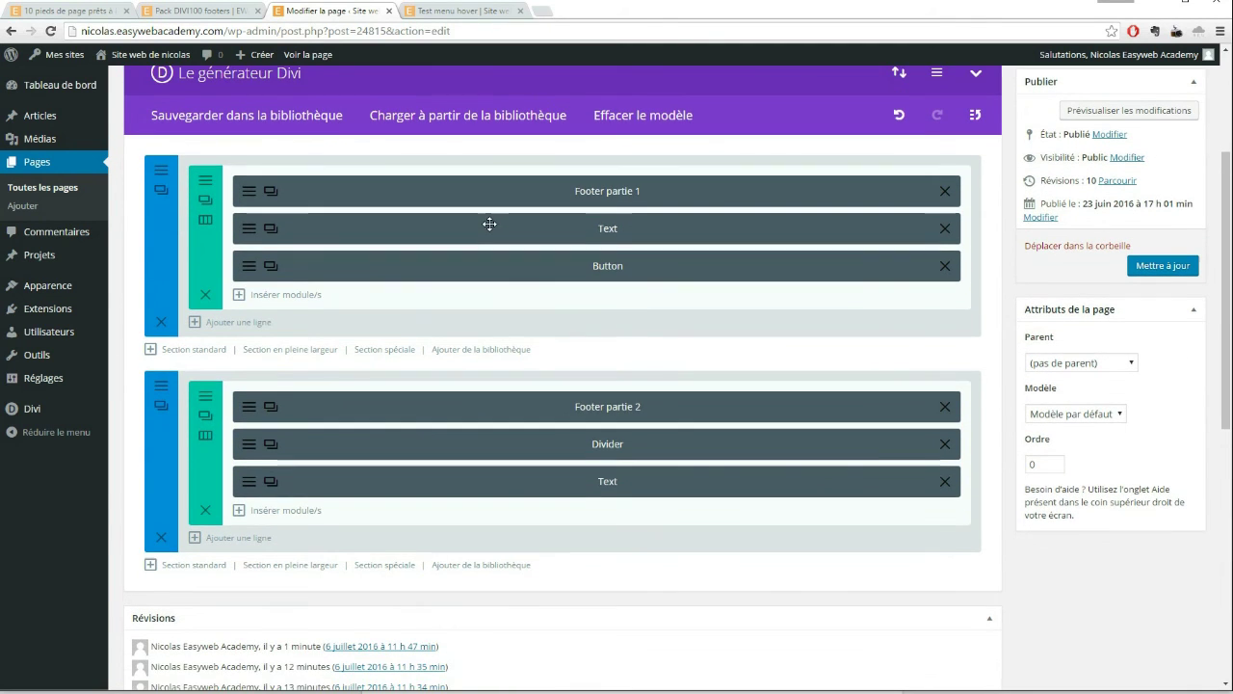
- Review the save-to-library dialog for the whole page layout and close it without saving
left_click(268, 116)
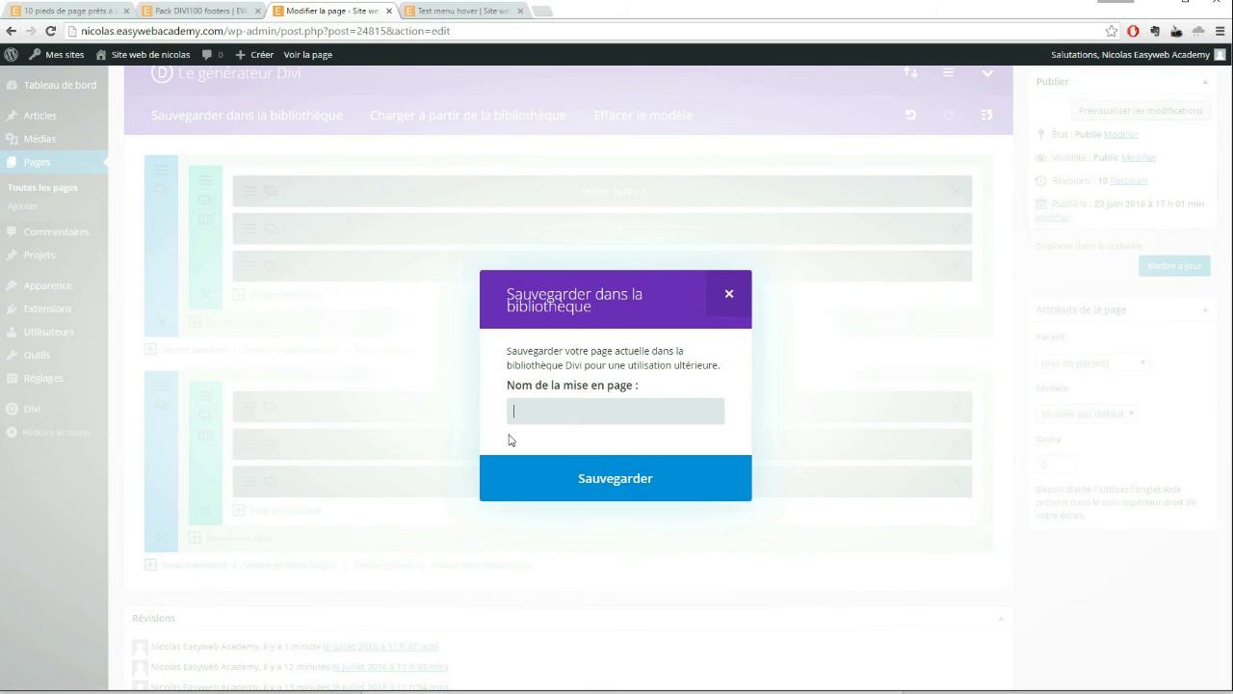
left_click(728, 297)
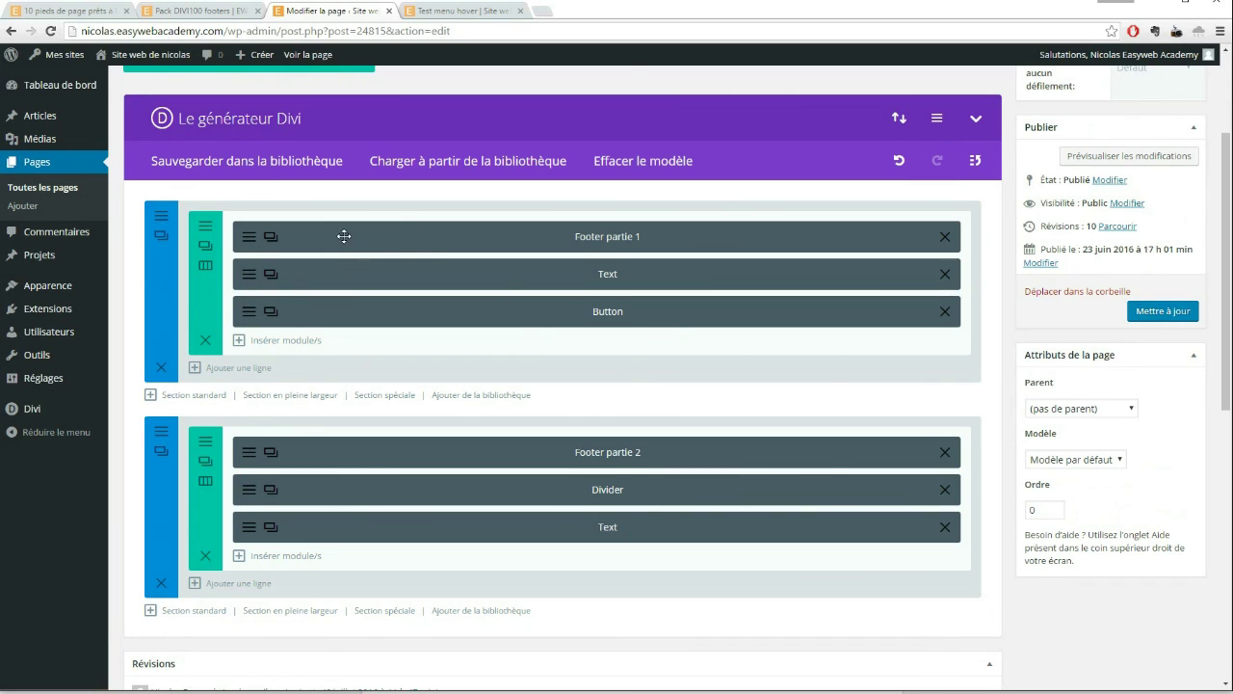
- Reopen the Test menu hover page for editing without saving the section deletion, and check its specialty and footer sections
left_click(48, 164)
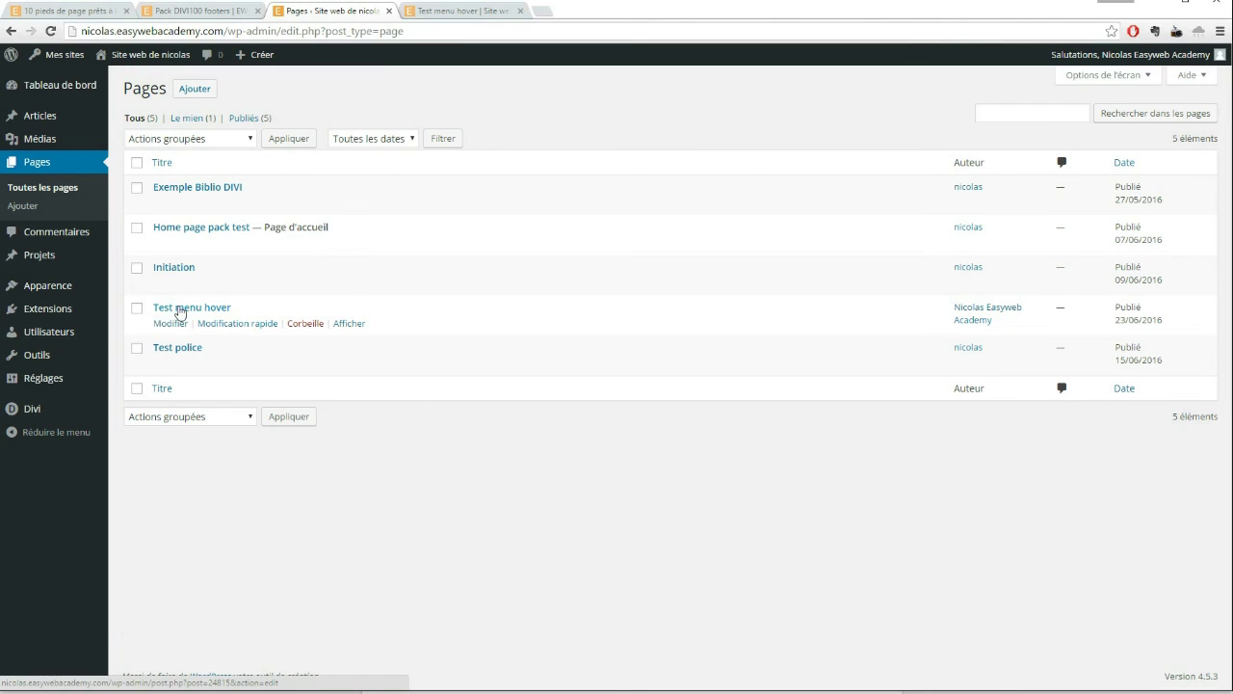
left_click(168, 325)
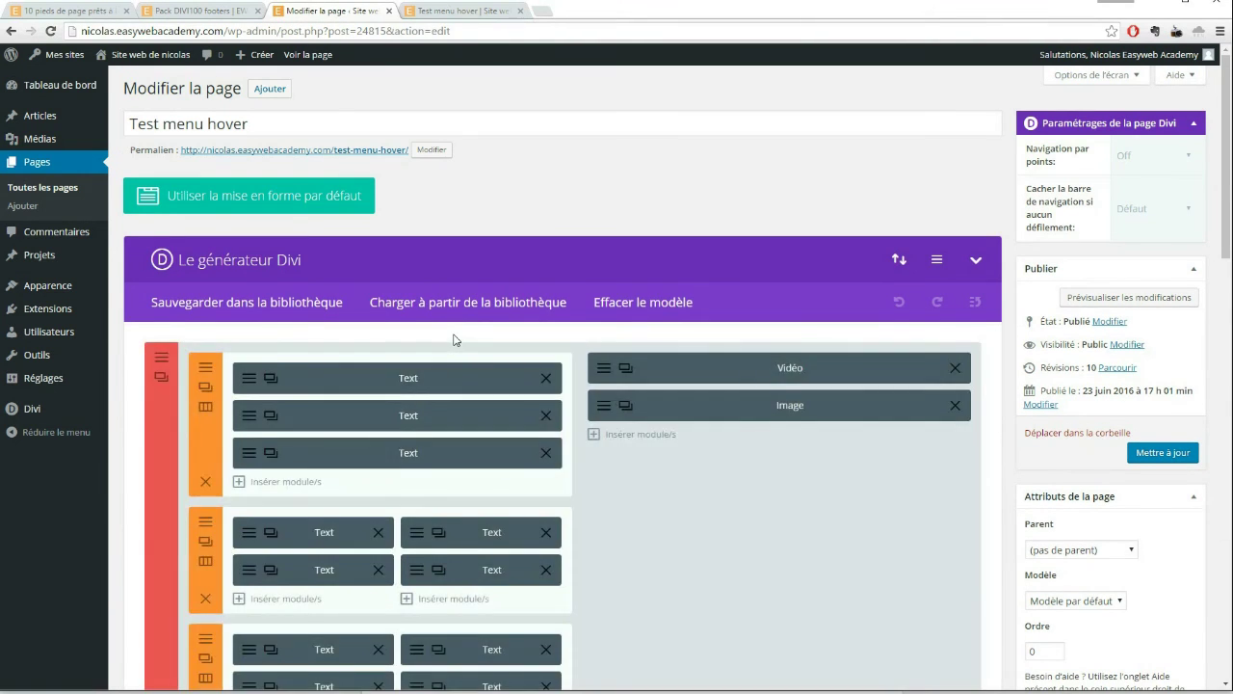
scroll(464, 357, "down", 3)
scroll(464, 357, "down", 8)
scroll(485, 361, "up", 8)
scroll(502, 374, "down", 4)
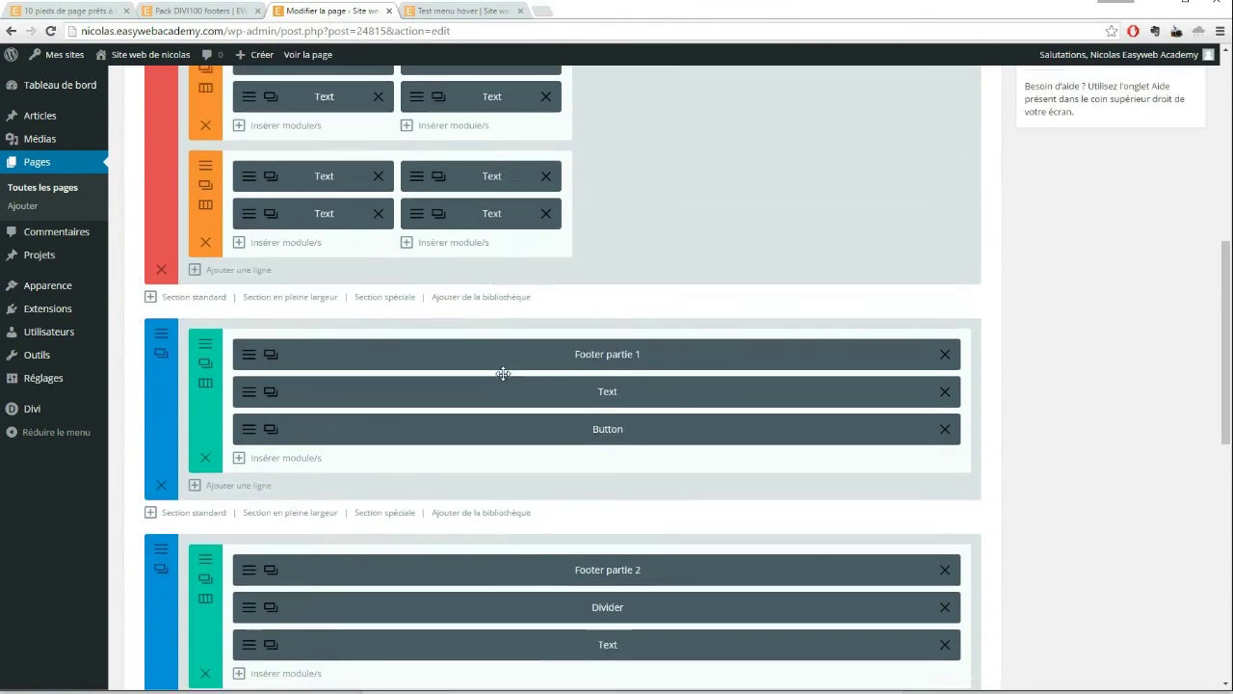
scroll(503, 373, "down", 1)
scroll(575, 266, "down", 3)
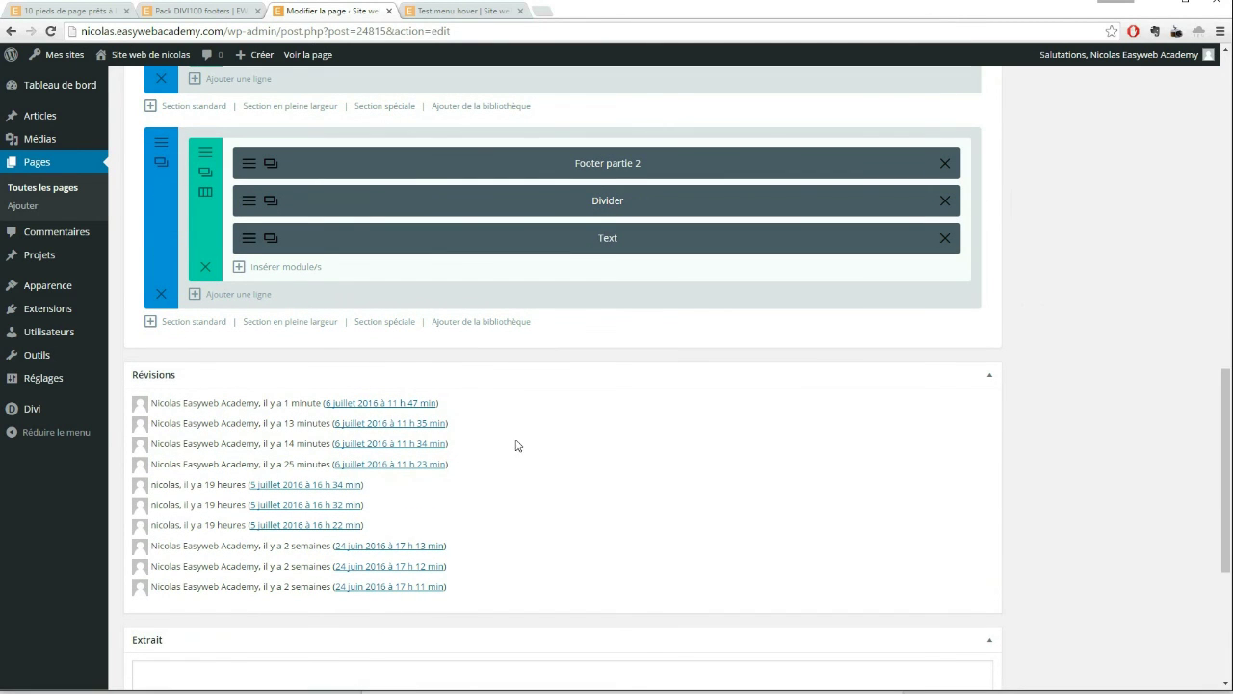
scroll(605, 397, "up", 6)
scroll(606, 395, "up", 3)
scroll(655, 319, "down", 2)
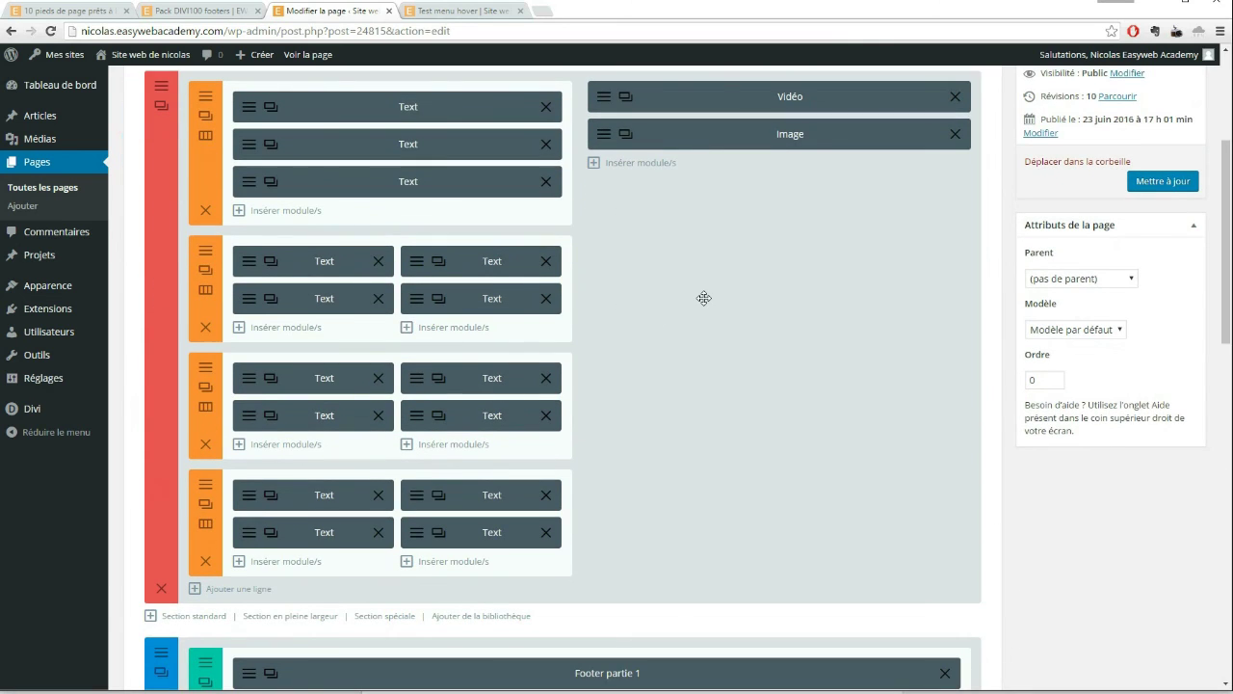
scroll(704, 298, "up", 1)
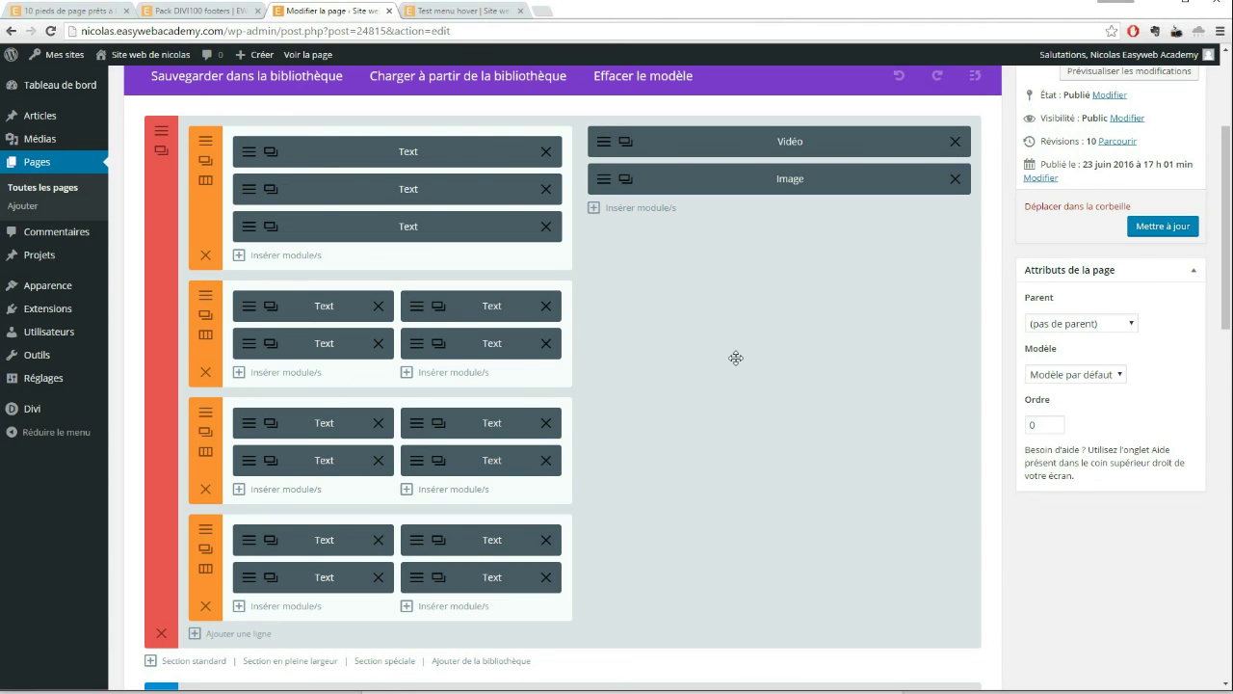
scroll(671, 322, "up", 2)
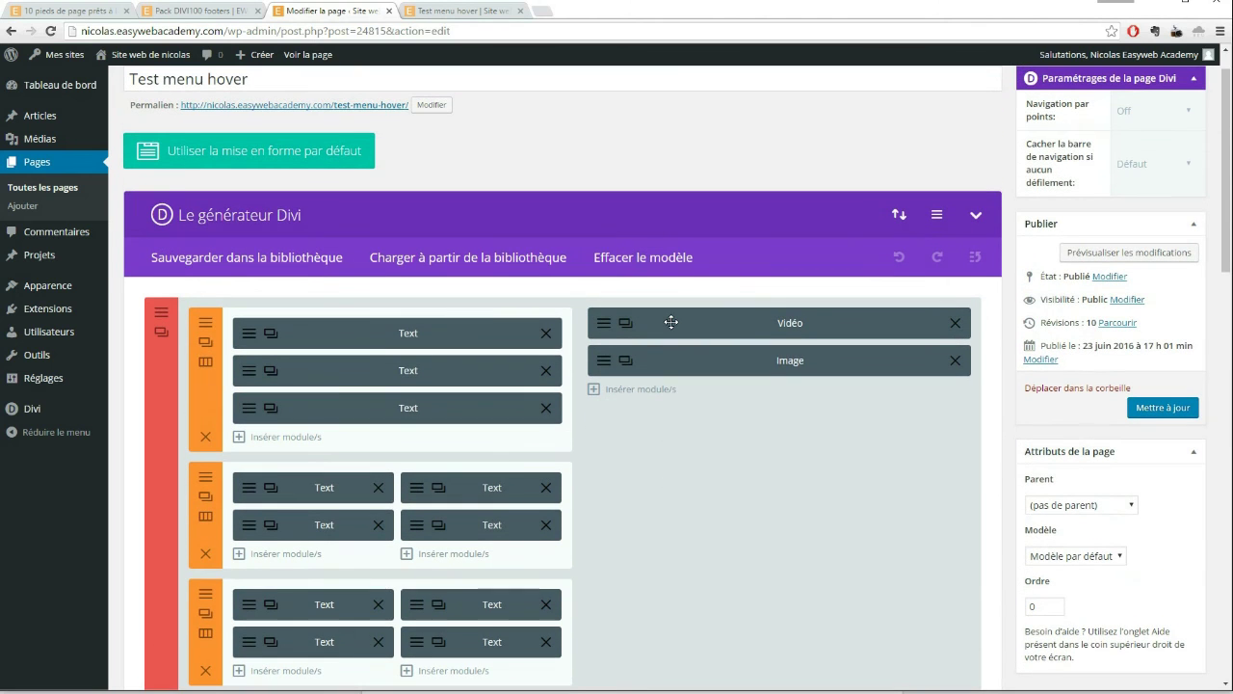
scroll(680, 451, "down", 2)
scroll(686, 459, "up", 2)
scroll(686, 460, "up", 1)
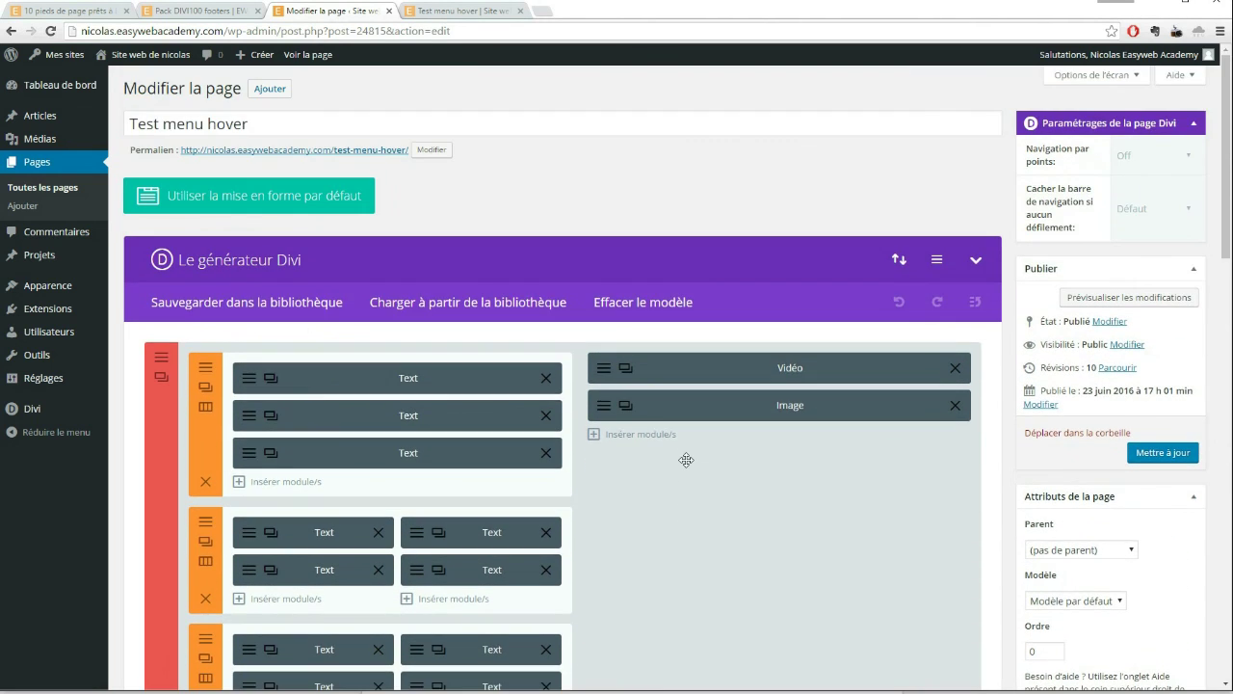
scroll(674, 279, "down", 2)
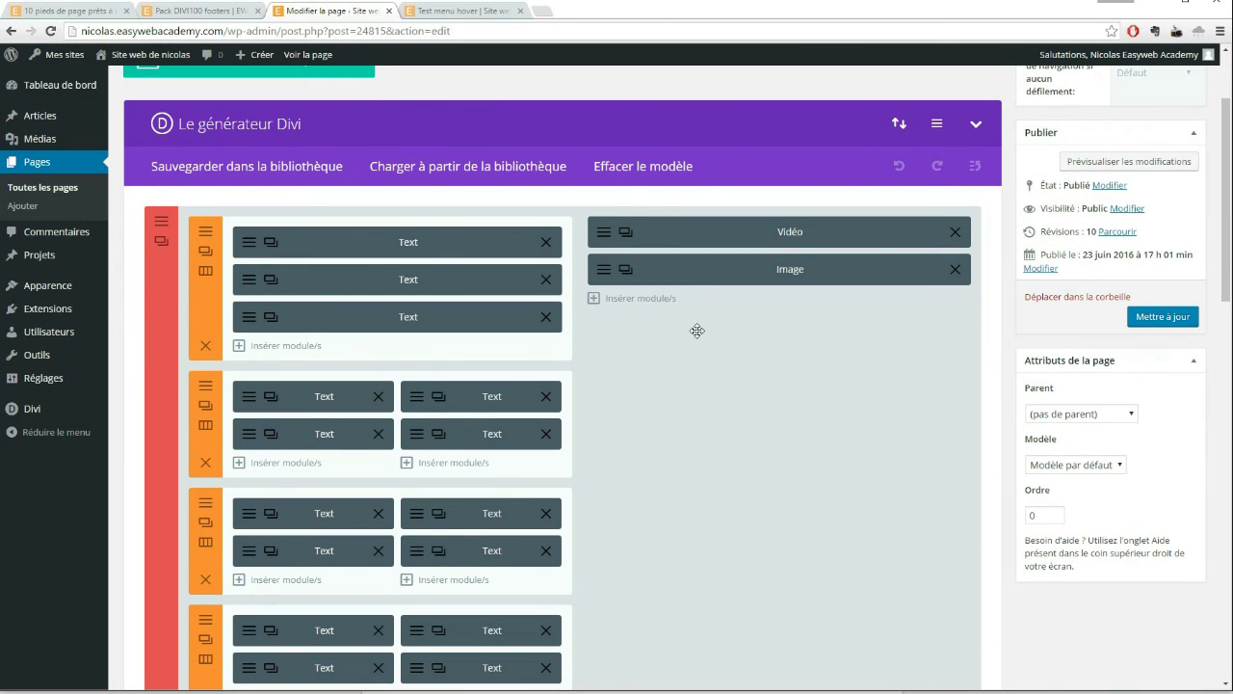
scroll(696, 331, "down", 1)
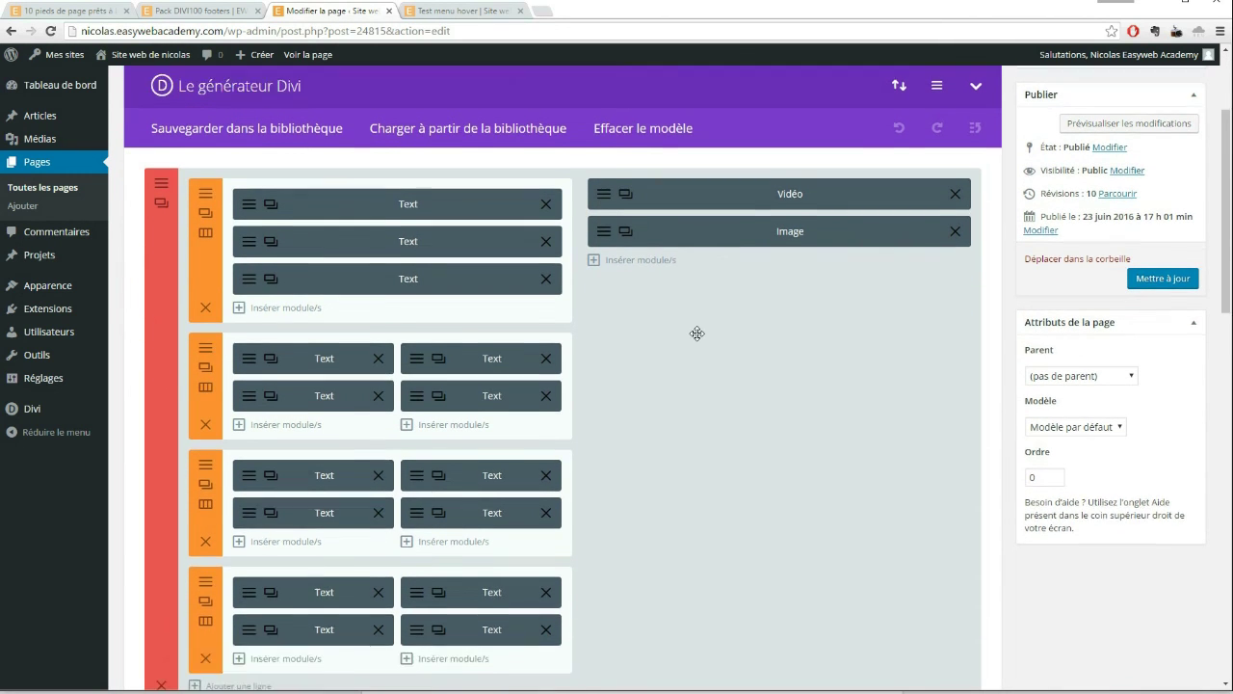